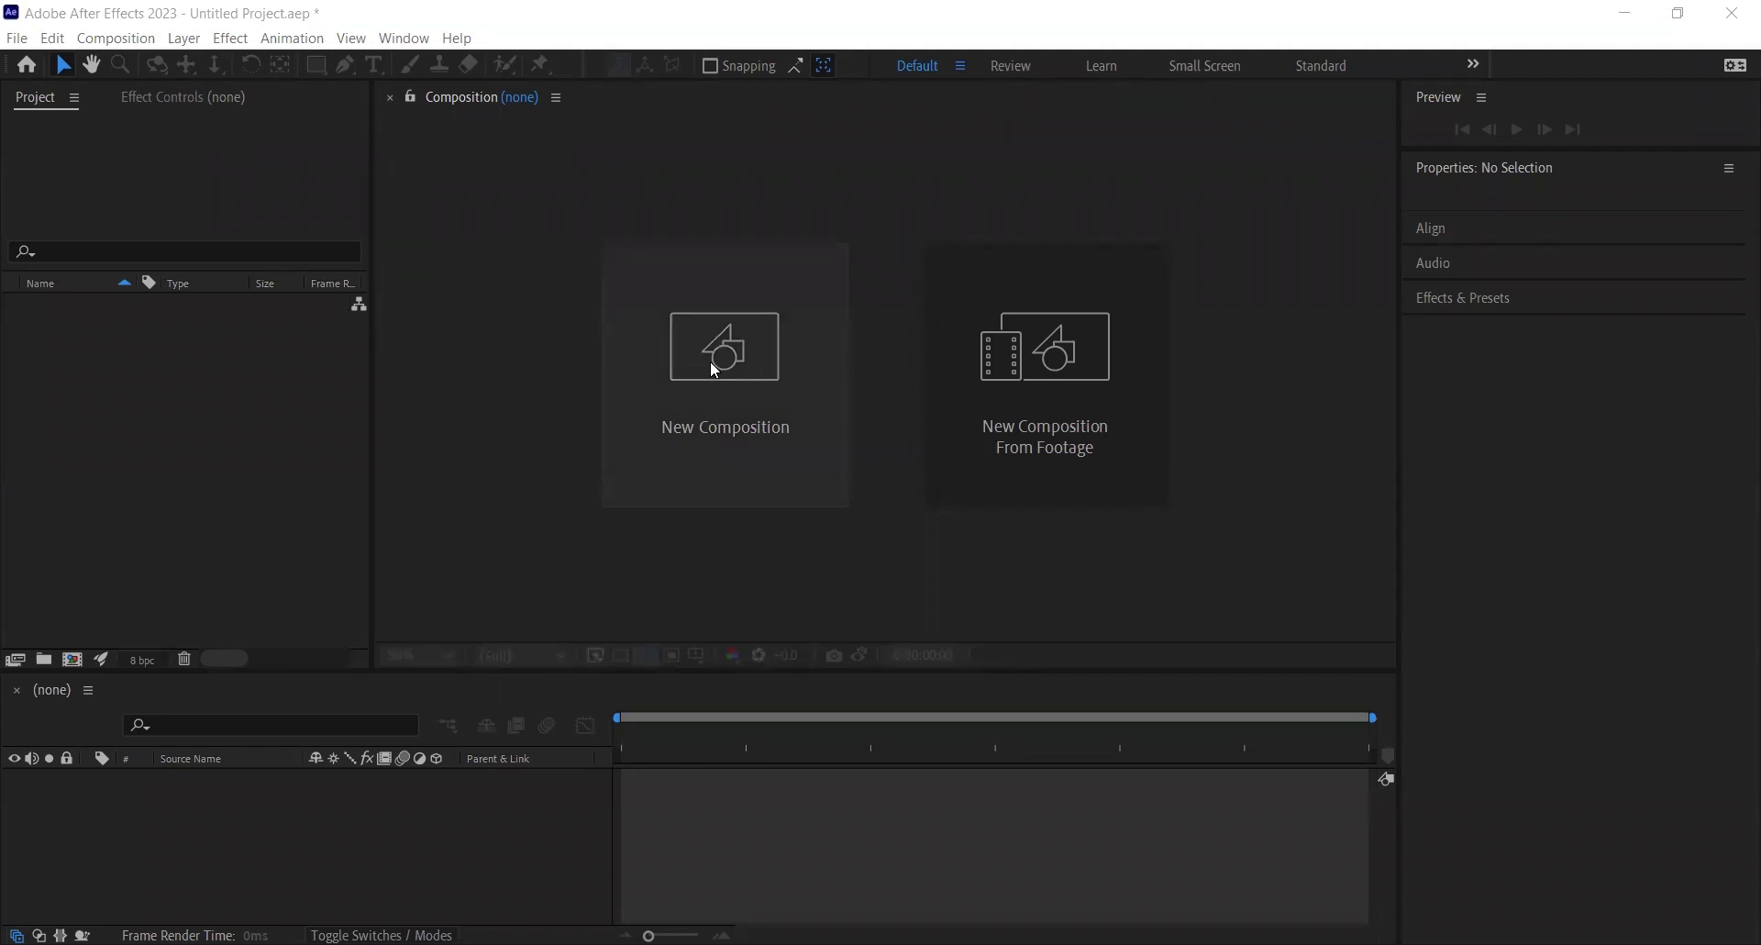
Step: Create Comp 1 (1280×720, 29.97 fps, 10 s) with a Medium Yellow F5F25D background
left_click(712, 363)
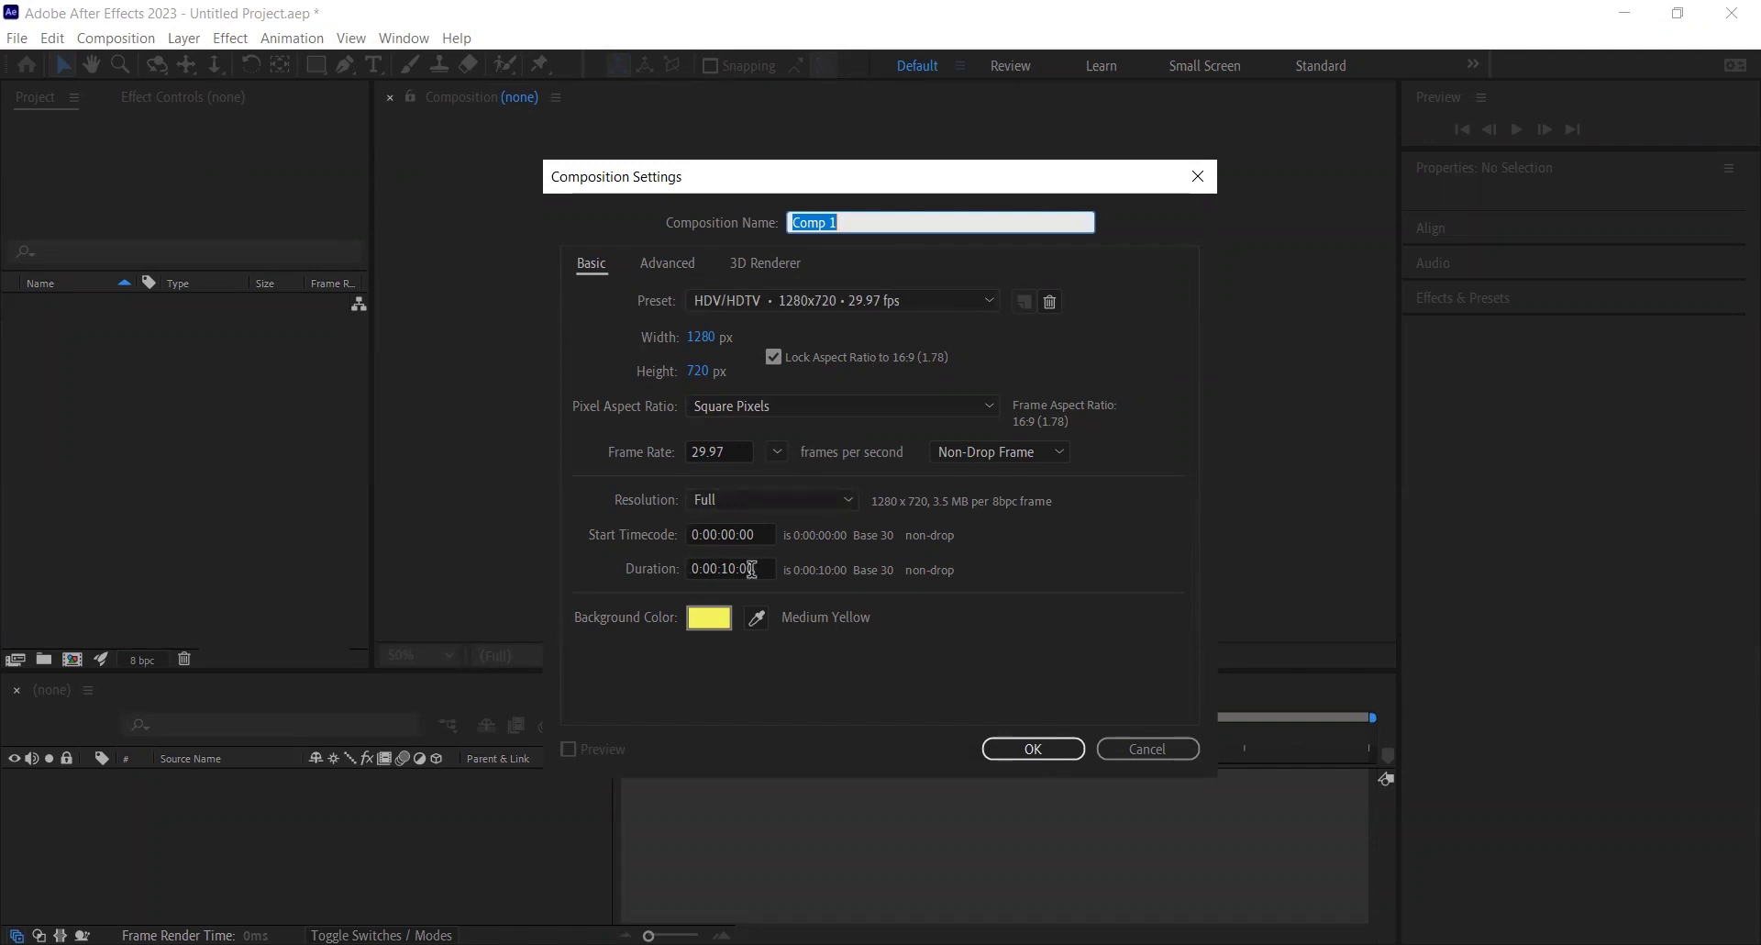
left_click(710, 617)
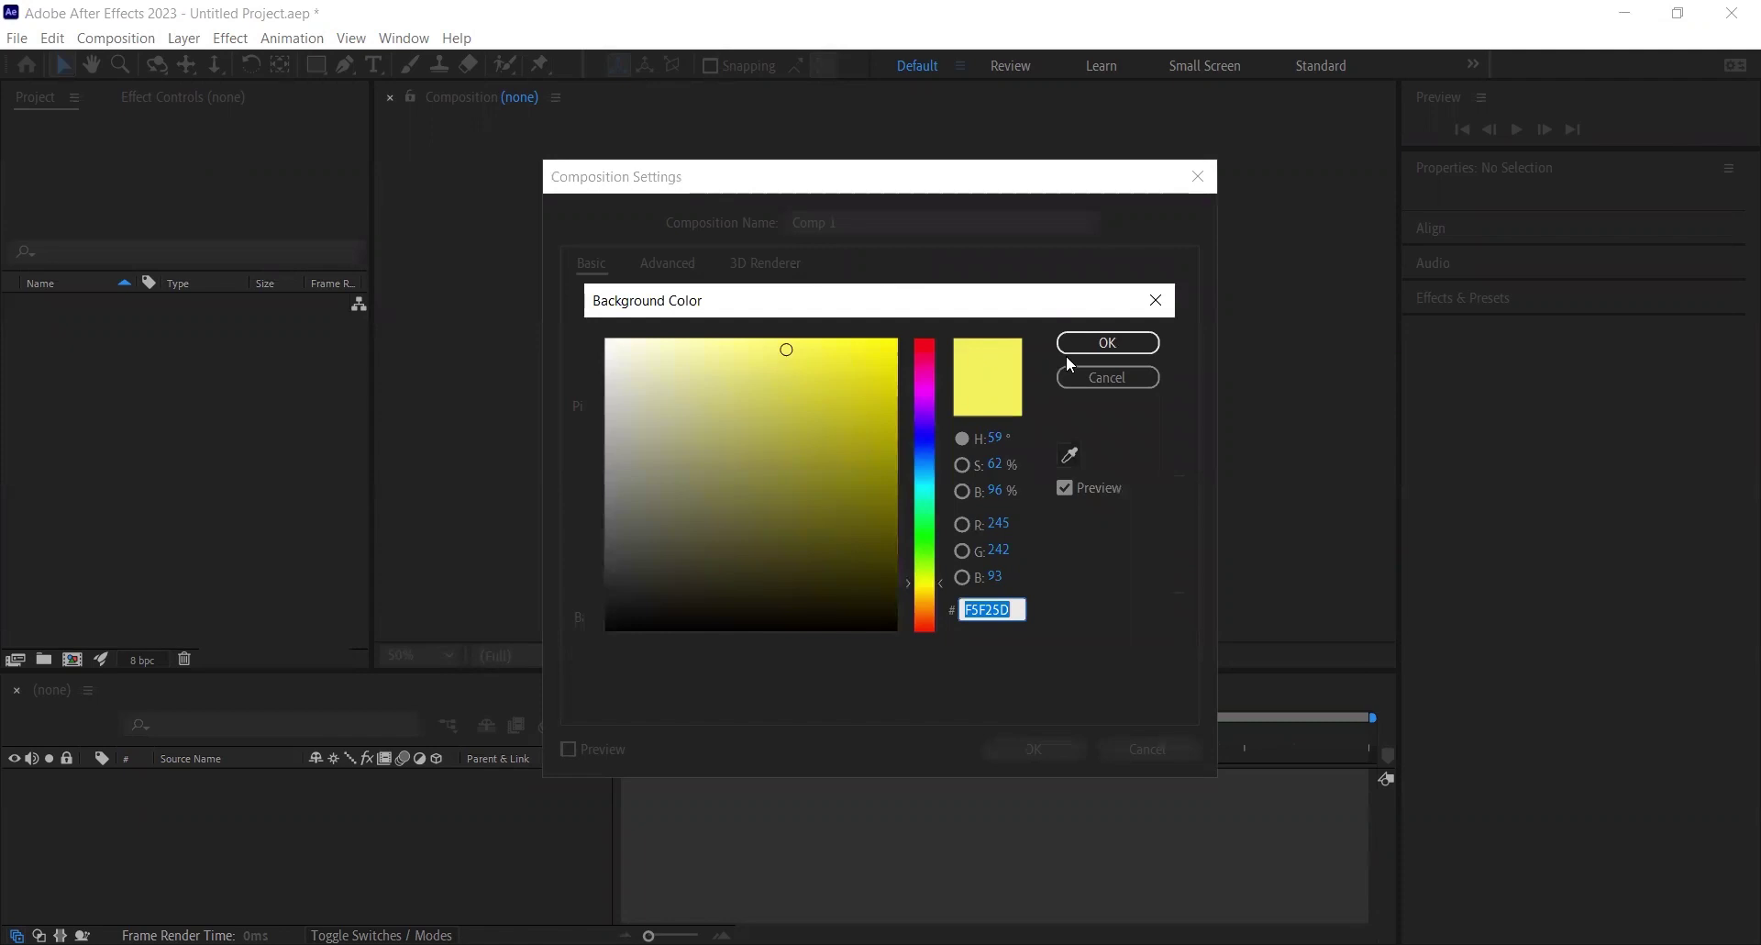
left_click(1107, 343)
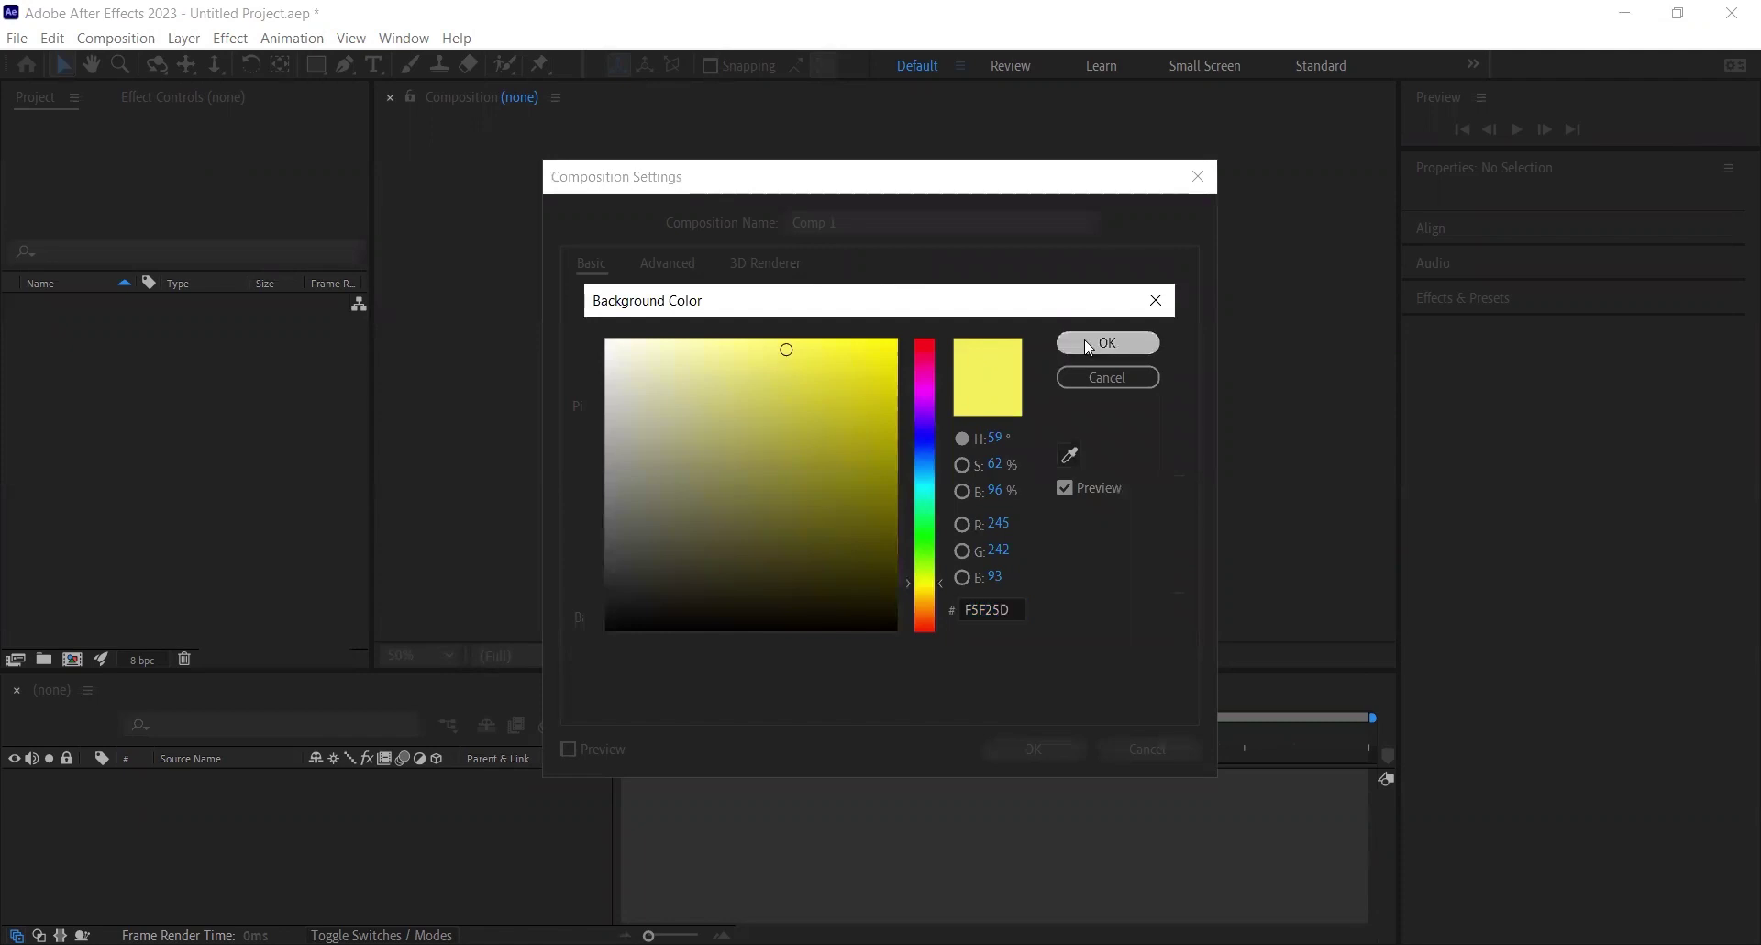
left_click(1031, 748)
left_click(696, 372)
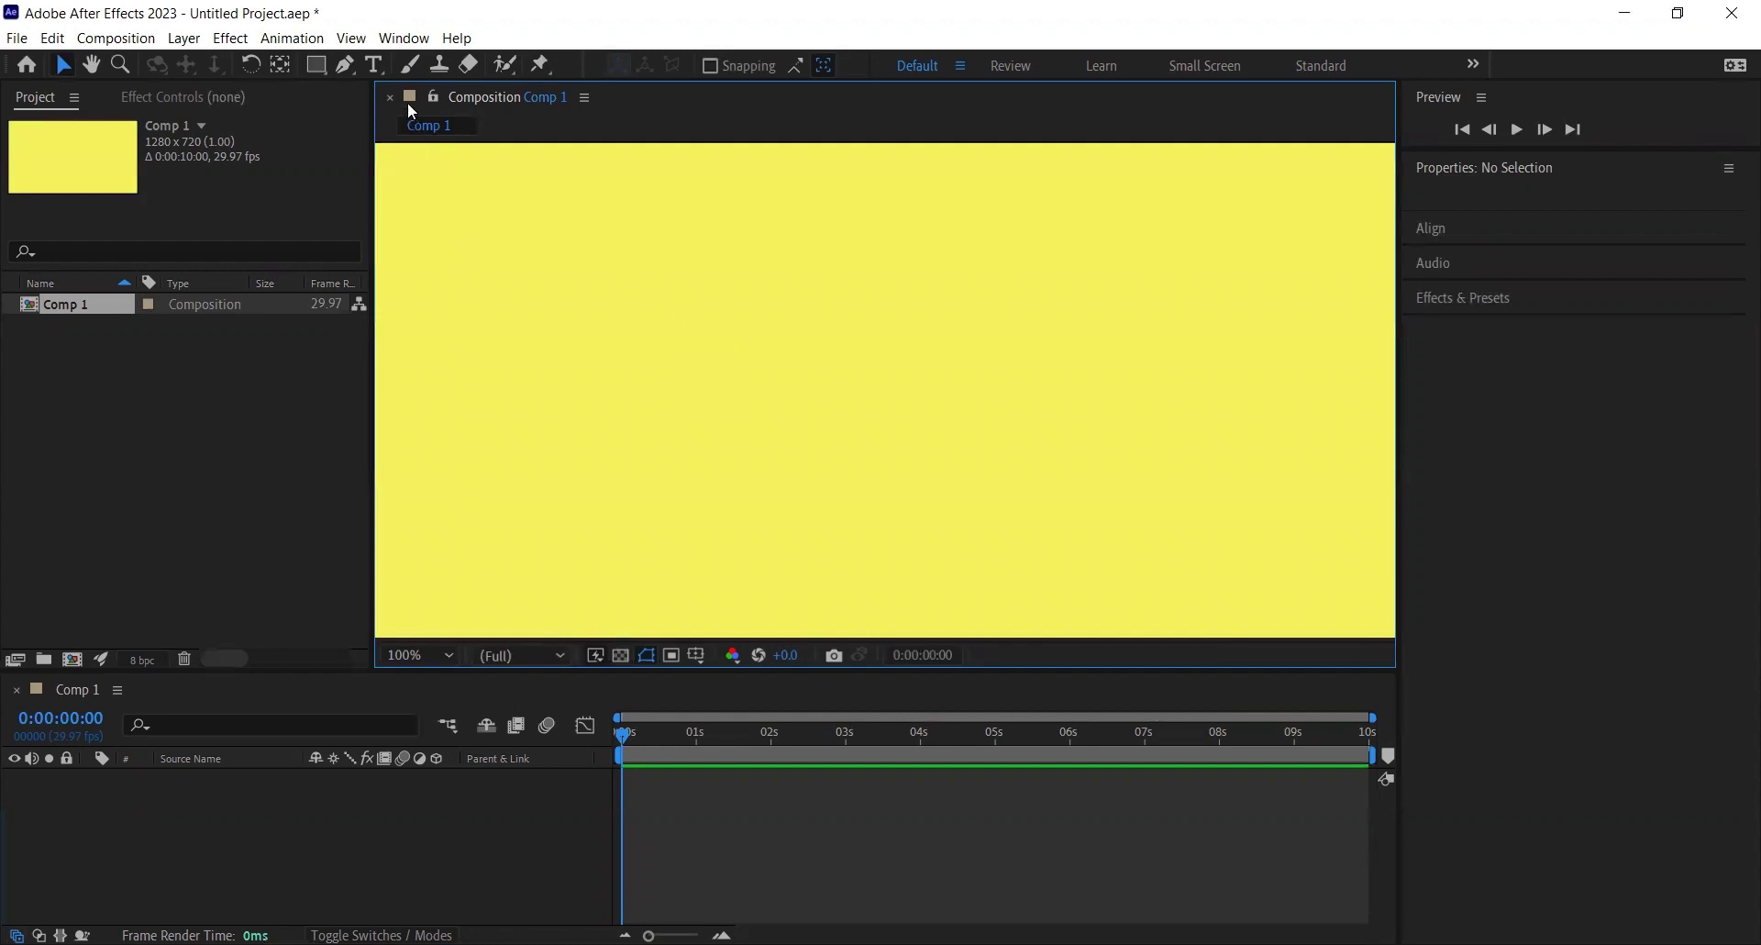
Step: Add a text layer in the viewer that reads BLUSKYGRAPHICS
left_click(375, 67)
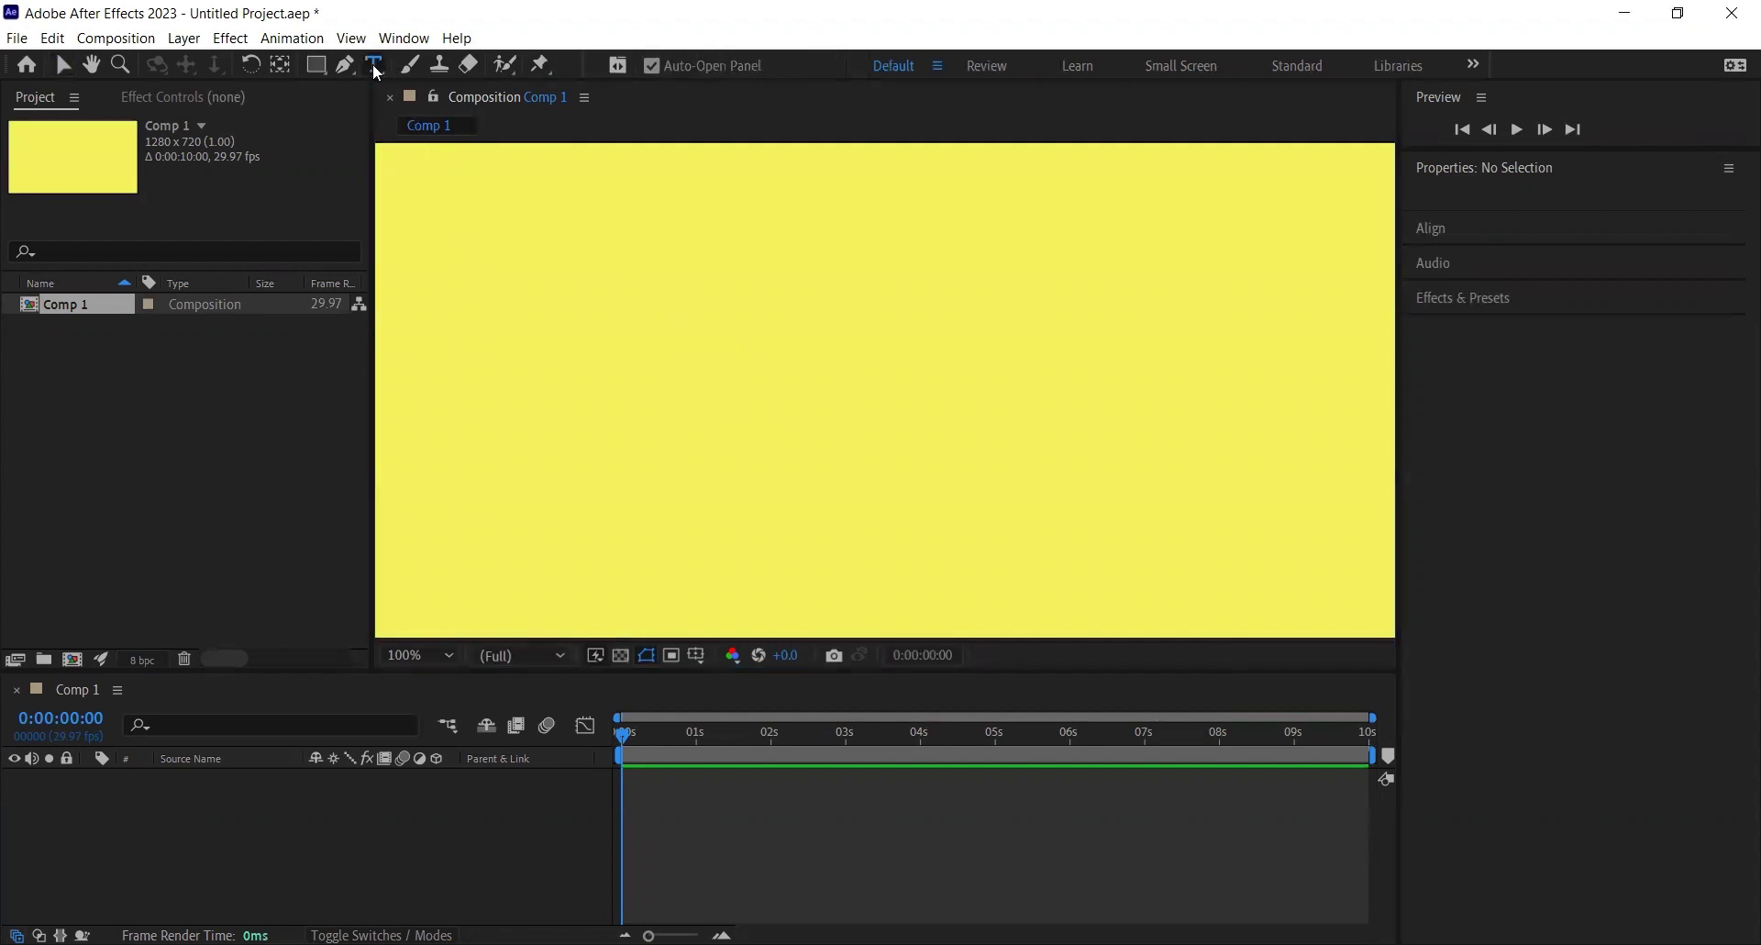
left_click(883, 380)
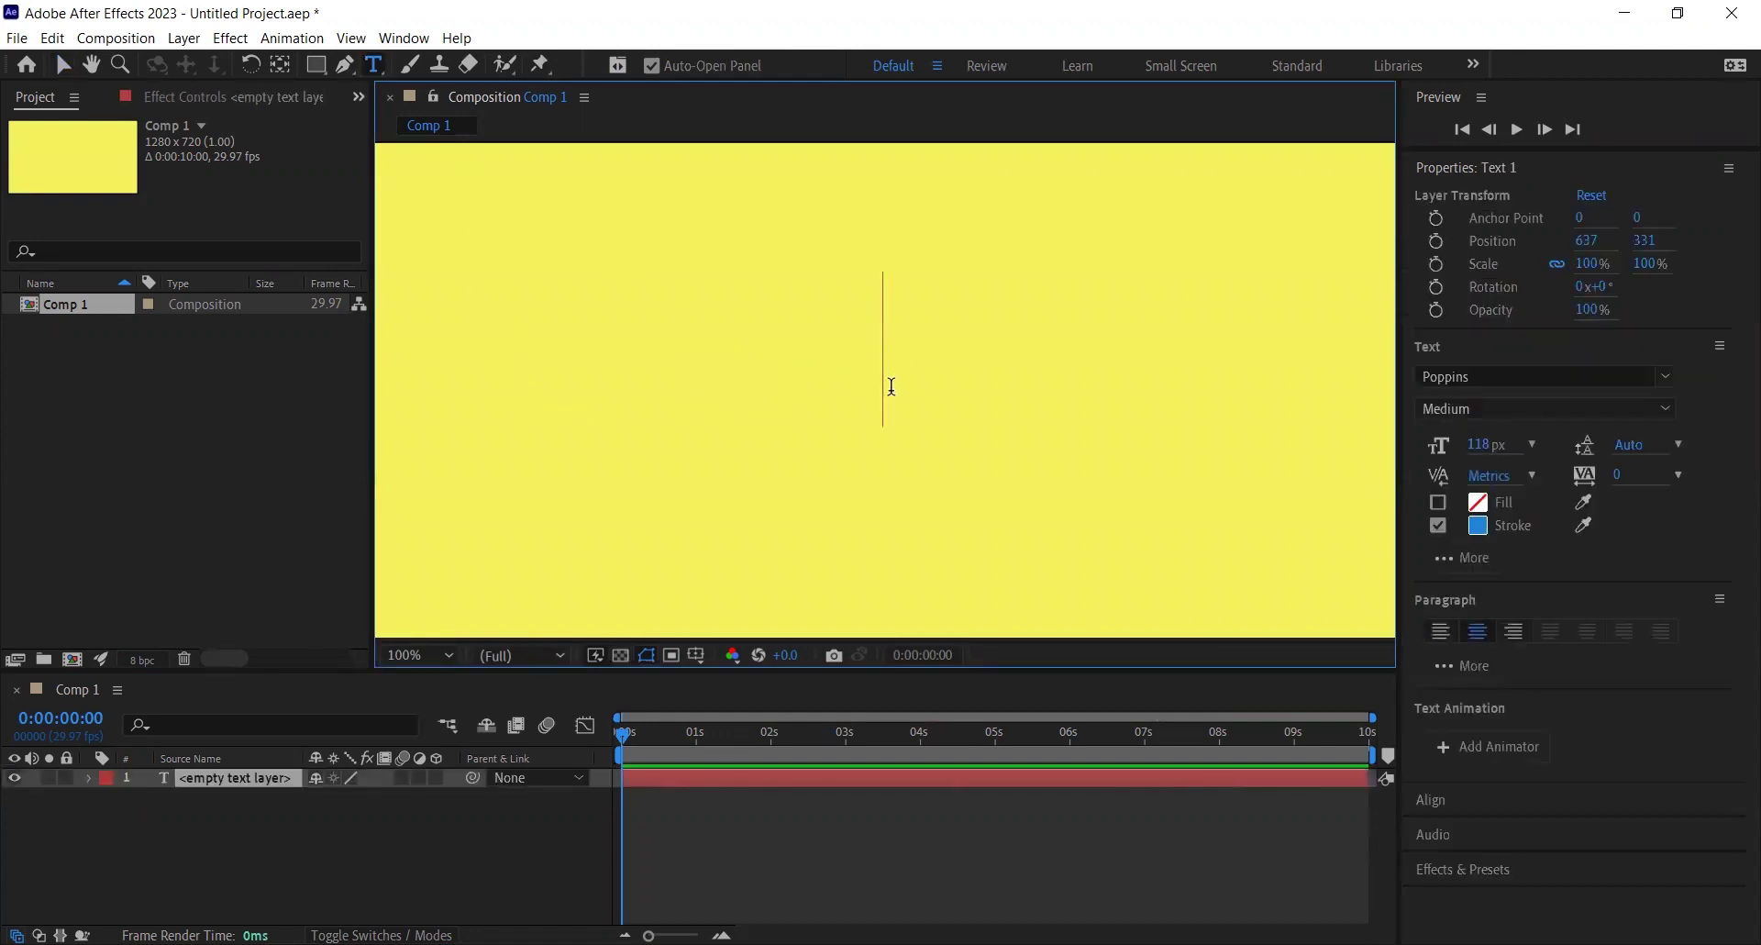
type("BLU")
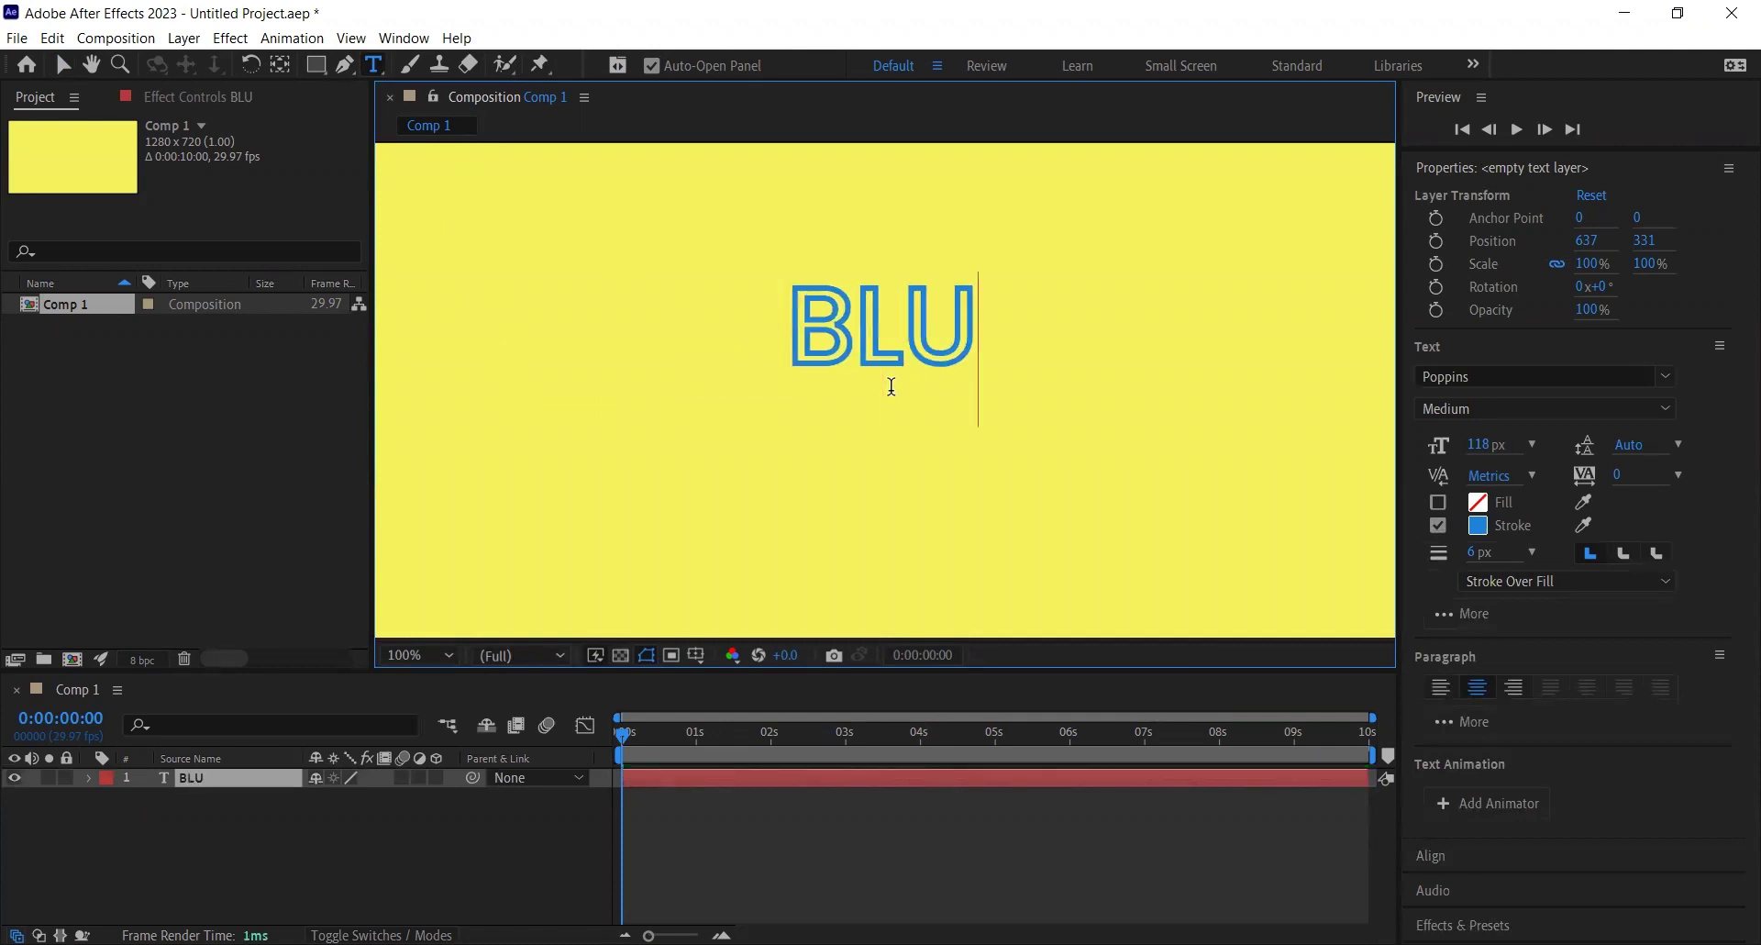
type("SKYG")
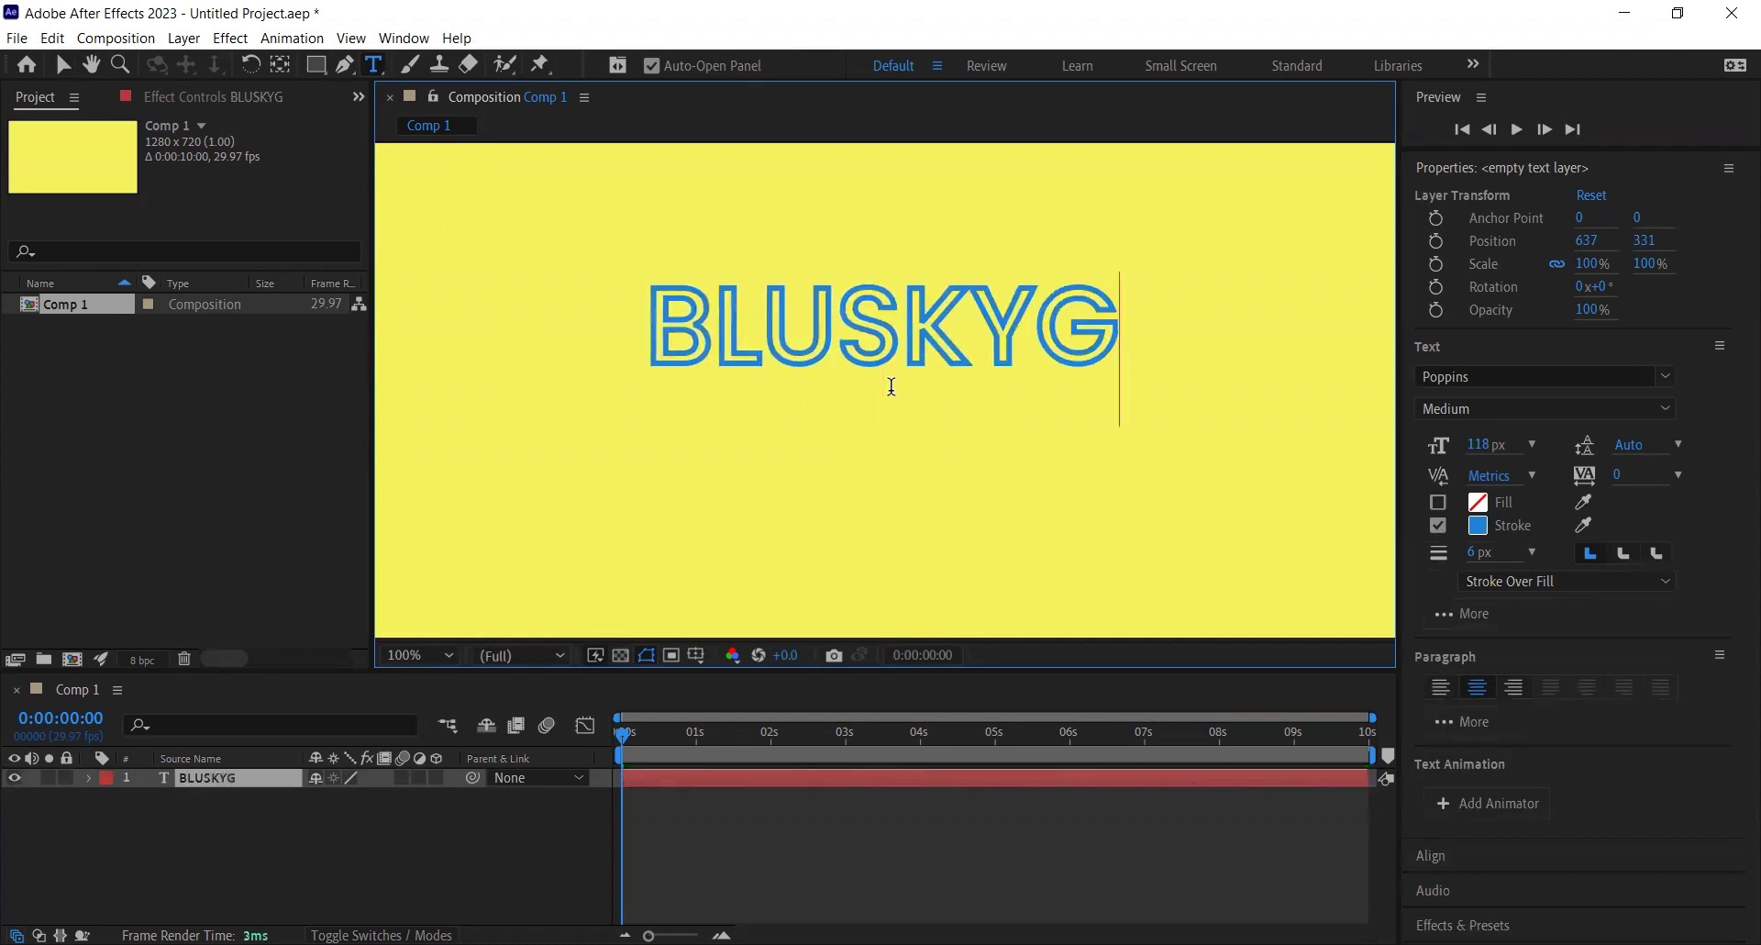
type("RAPHICS")
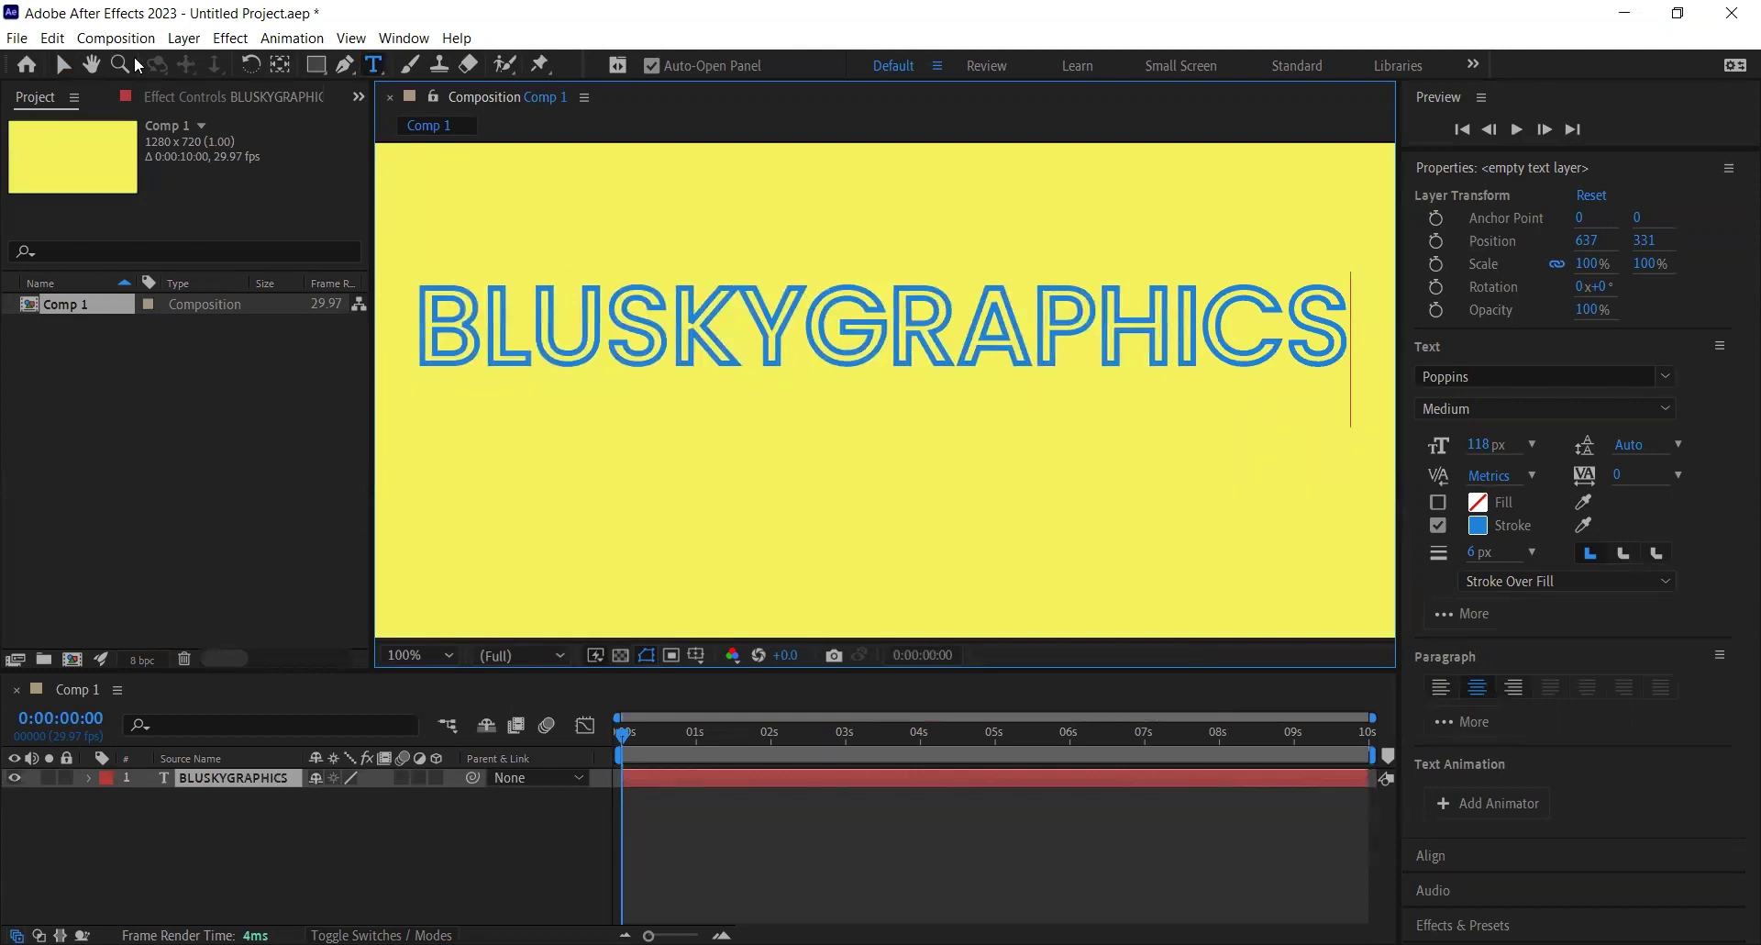
Step: Move the BLUSKYGRAPHICS text lower in the frame, to about 639, 382
left_click(62, 66)
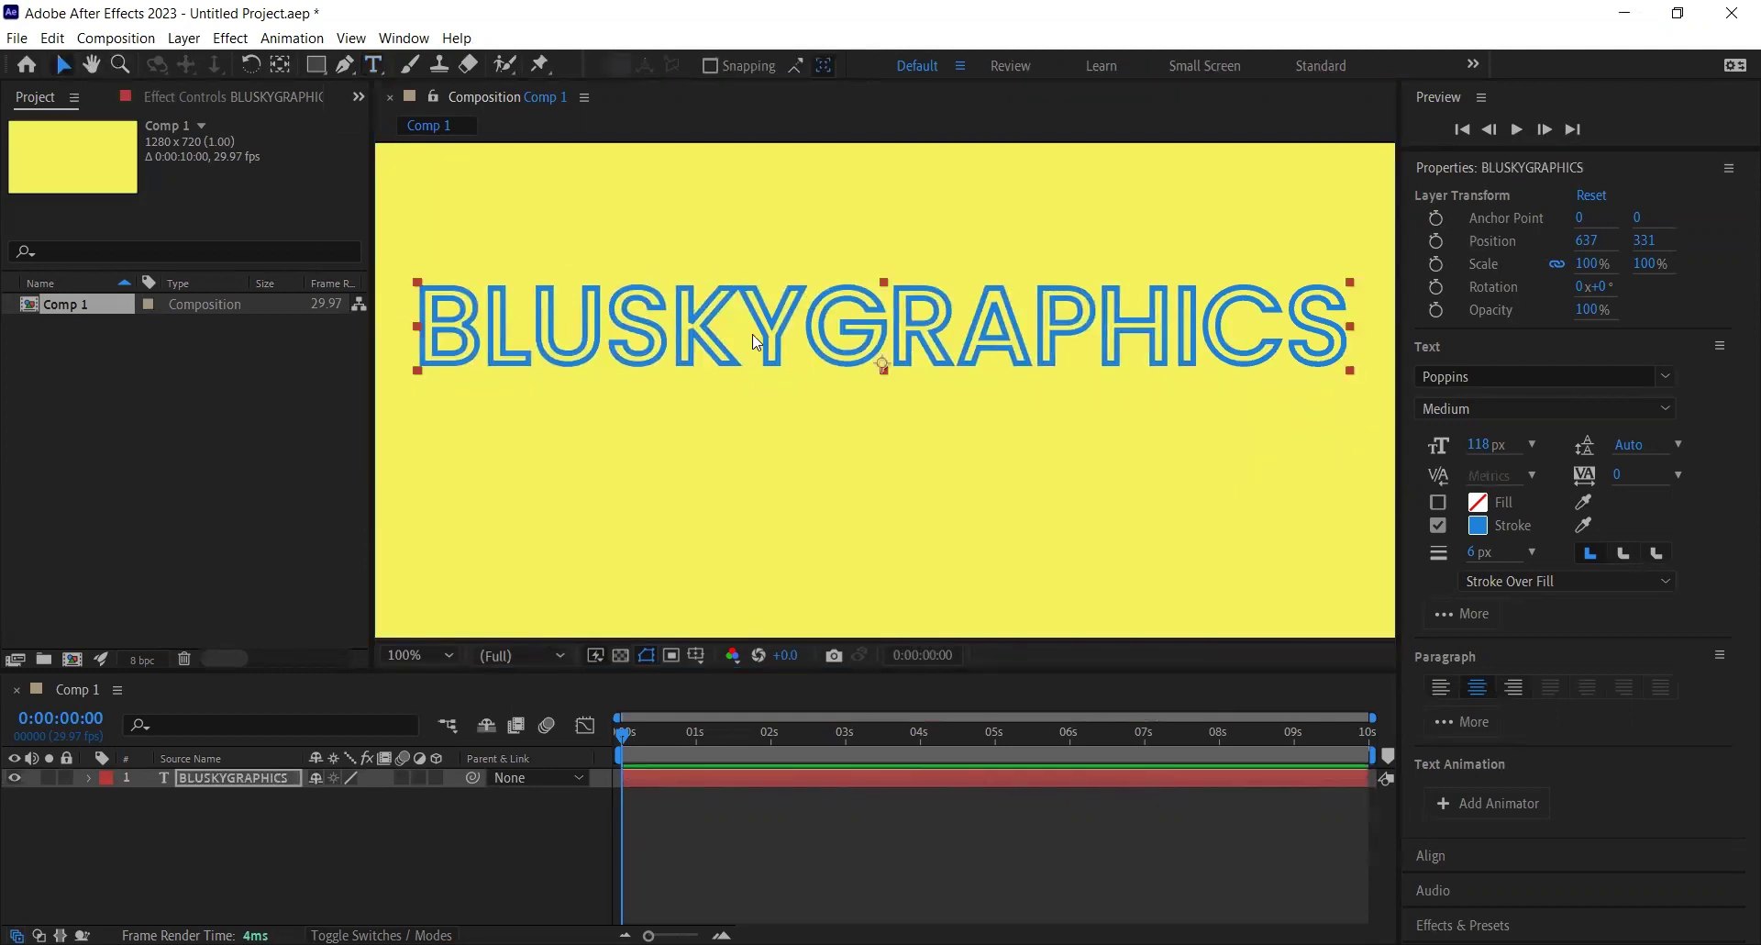
left_click_drag(755, 341, 839, 385)
key("comma")
key("comma")
key("comma")
key("period")
key("period")
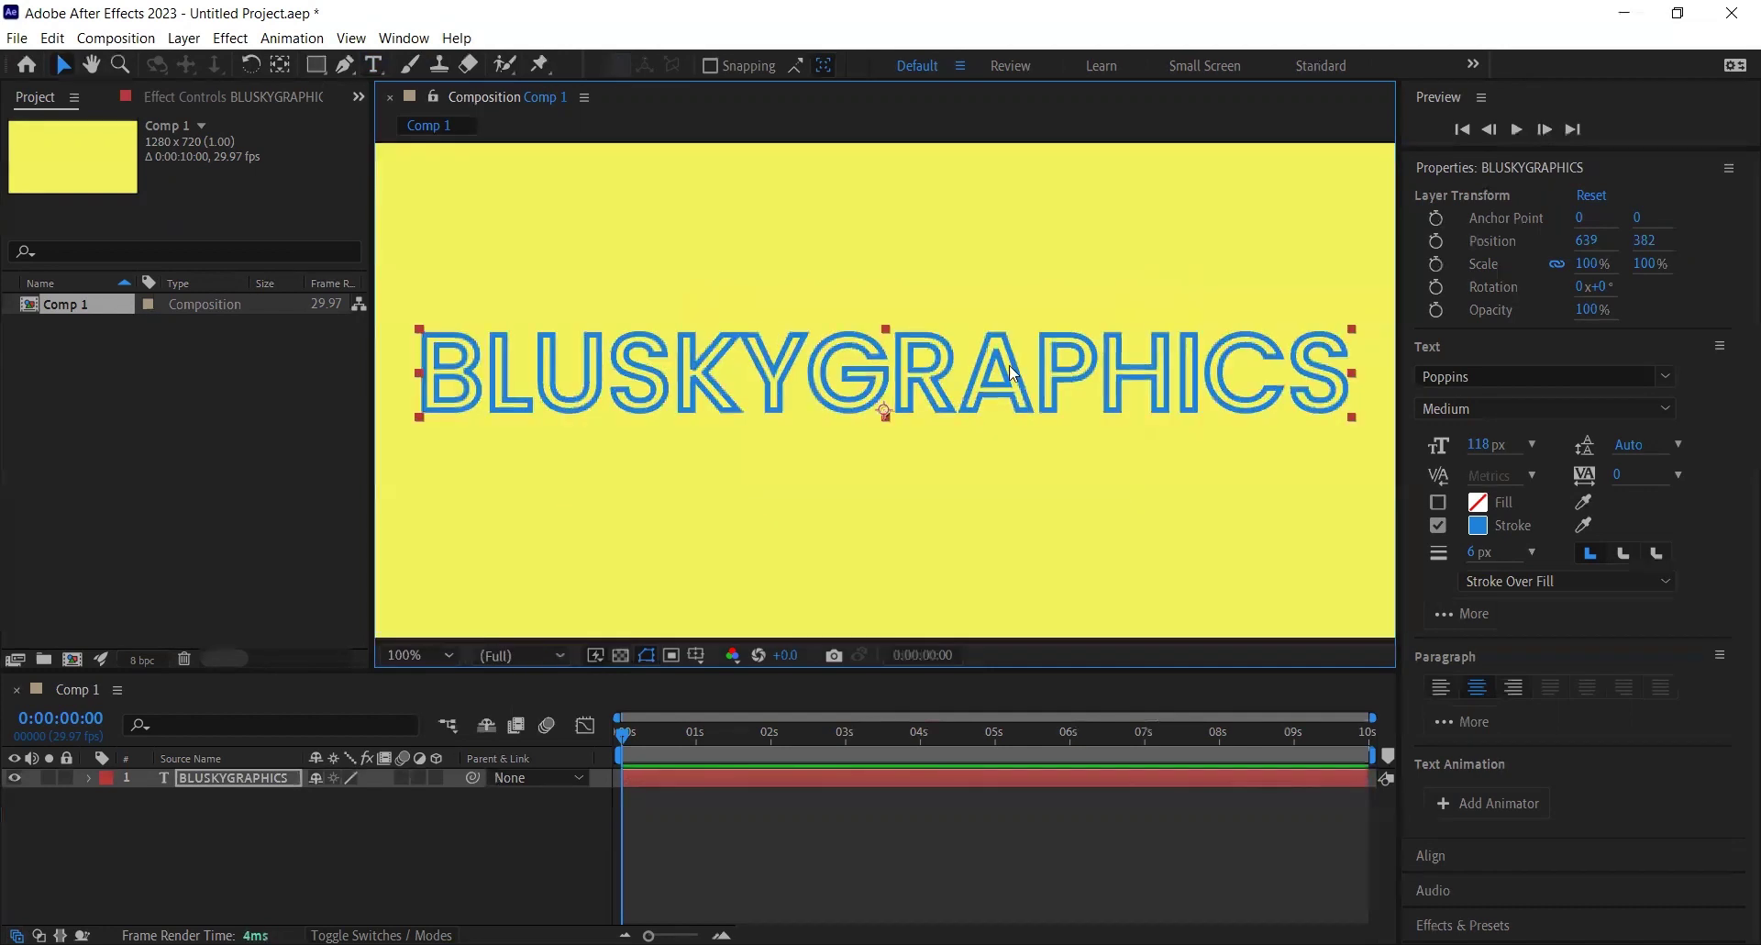
Step: Set the text to no fill with a blue 6 px stroke
left_click(1438, 502)
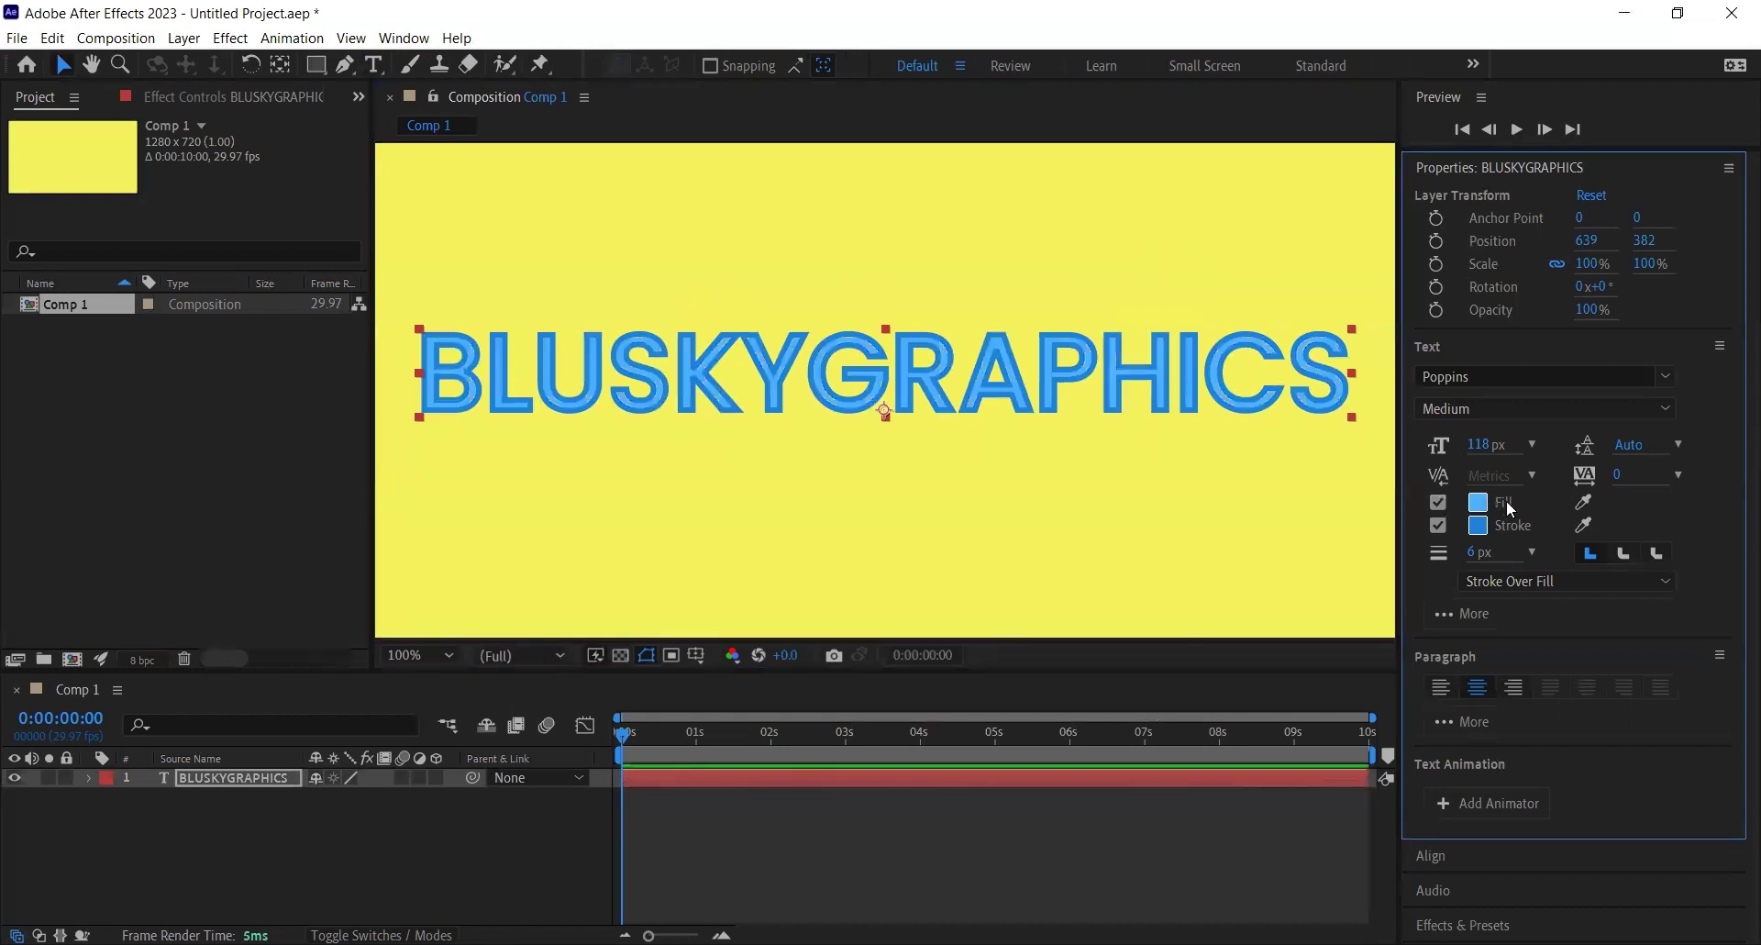
left_click(1437, 503)
left_click(1439, 524)
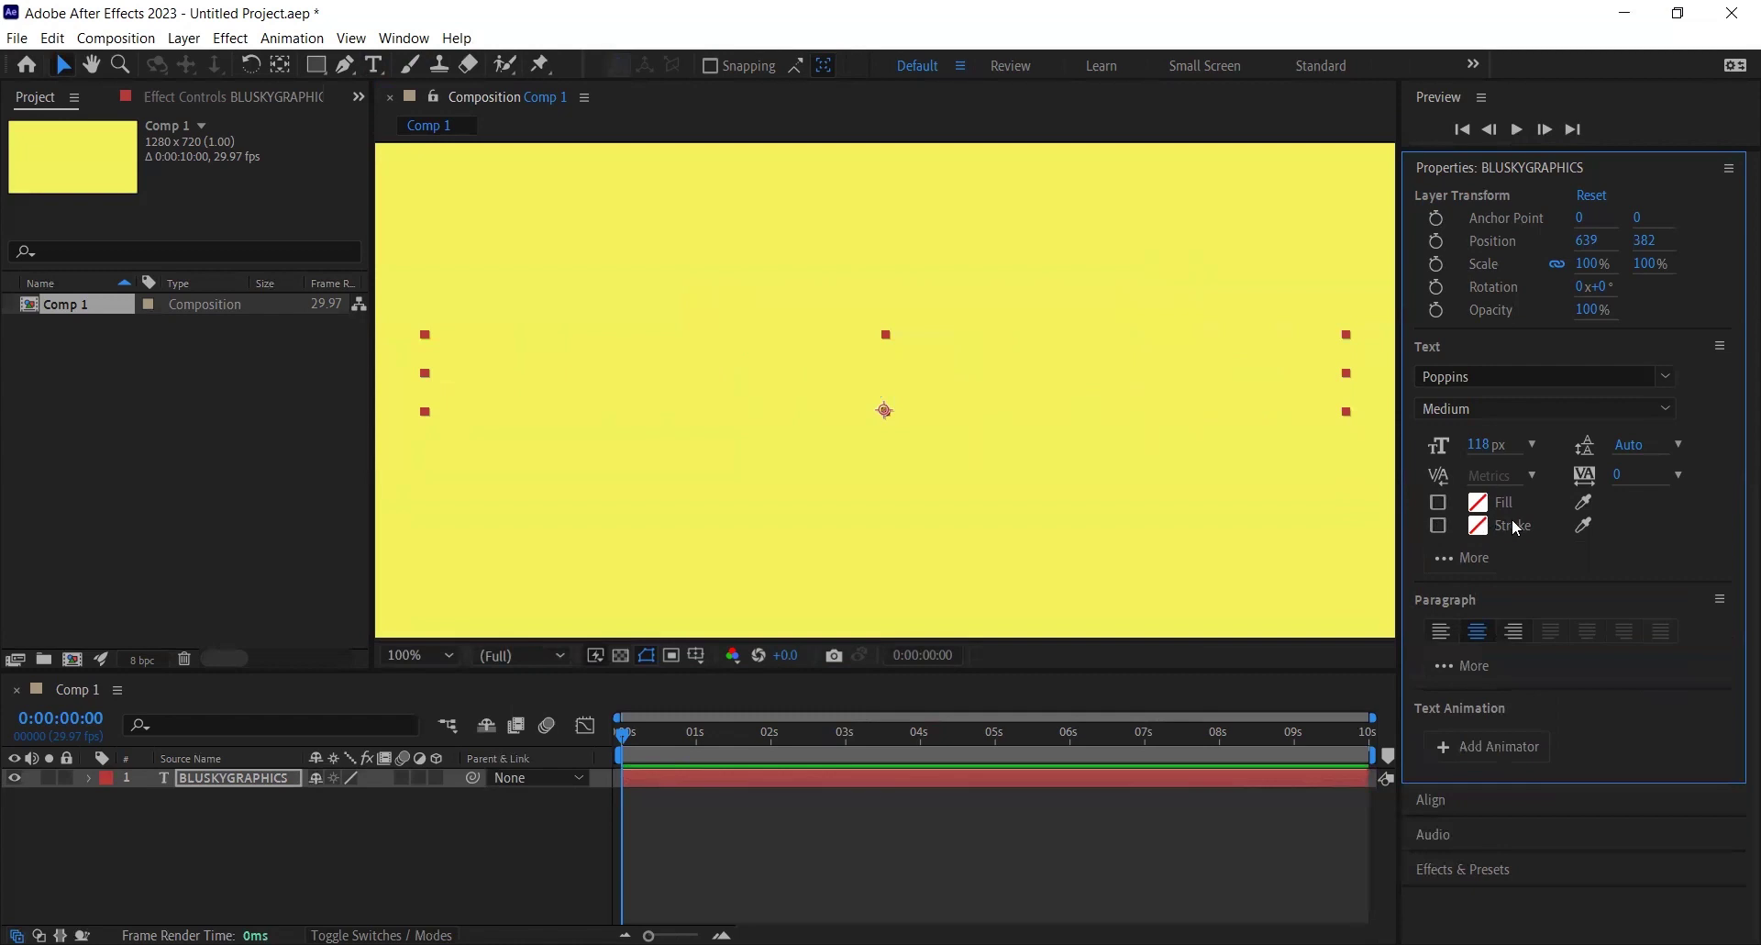
left_click(1438, 525)
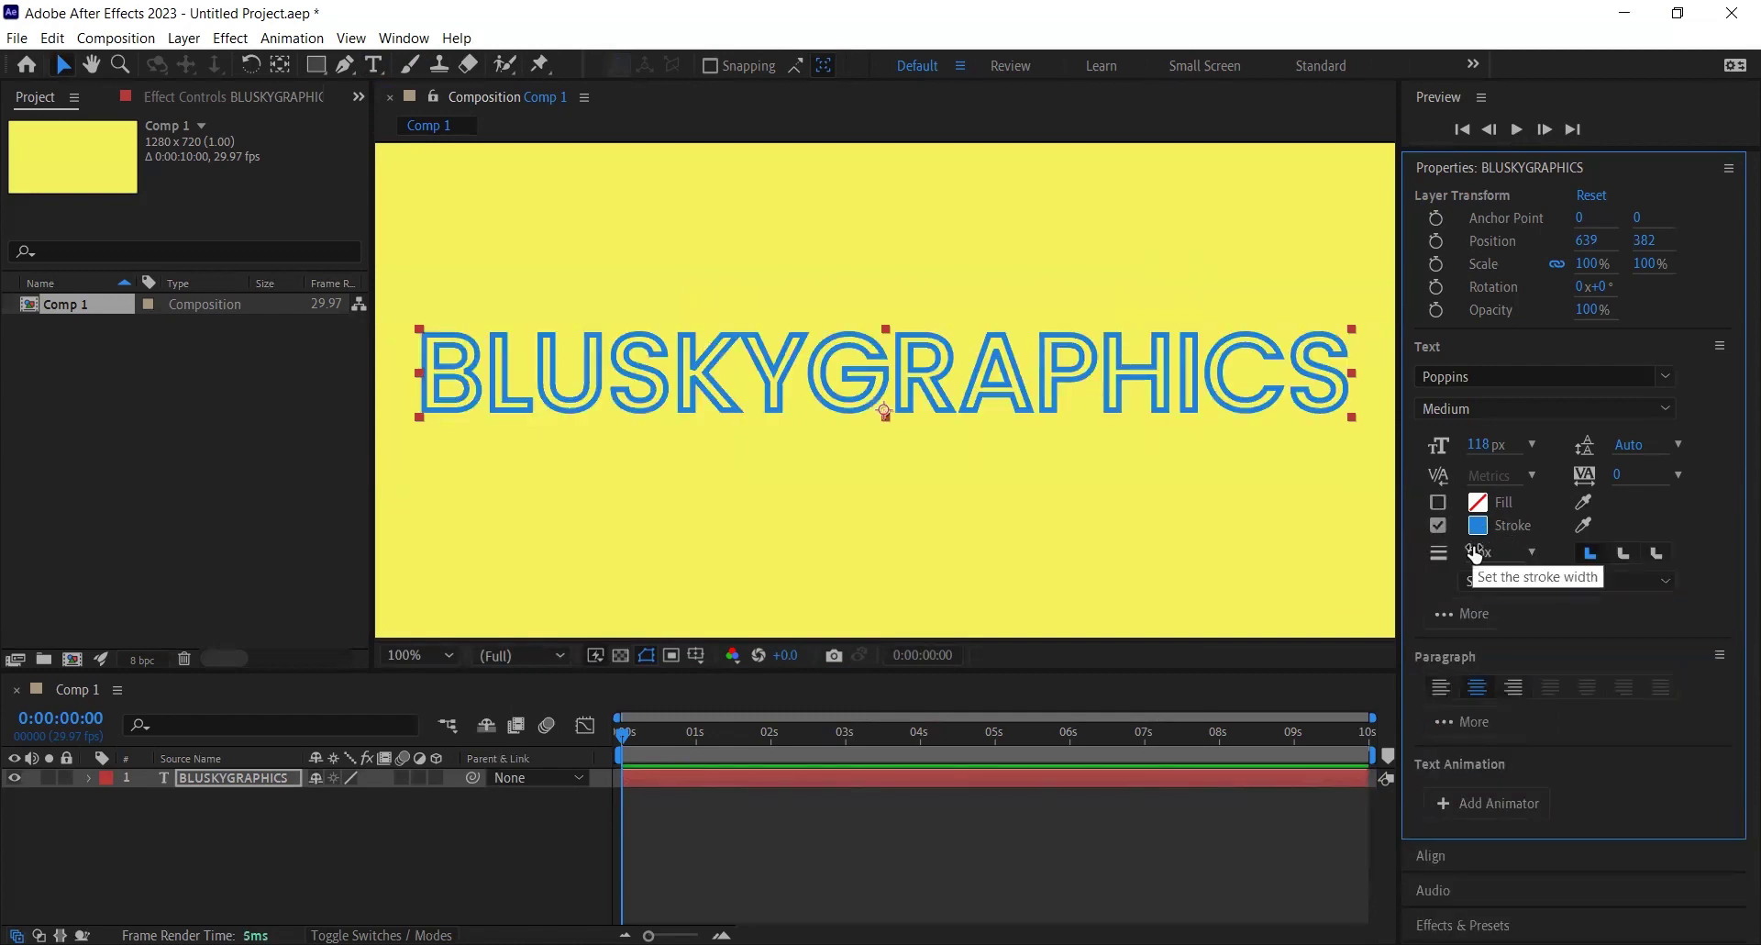
left_click_drag(1475, 552, 1476, 551)
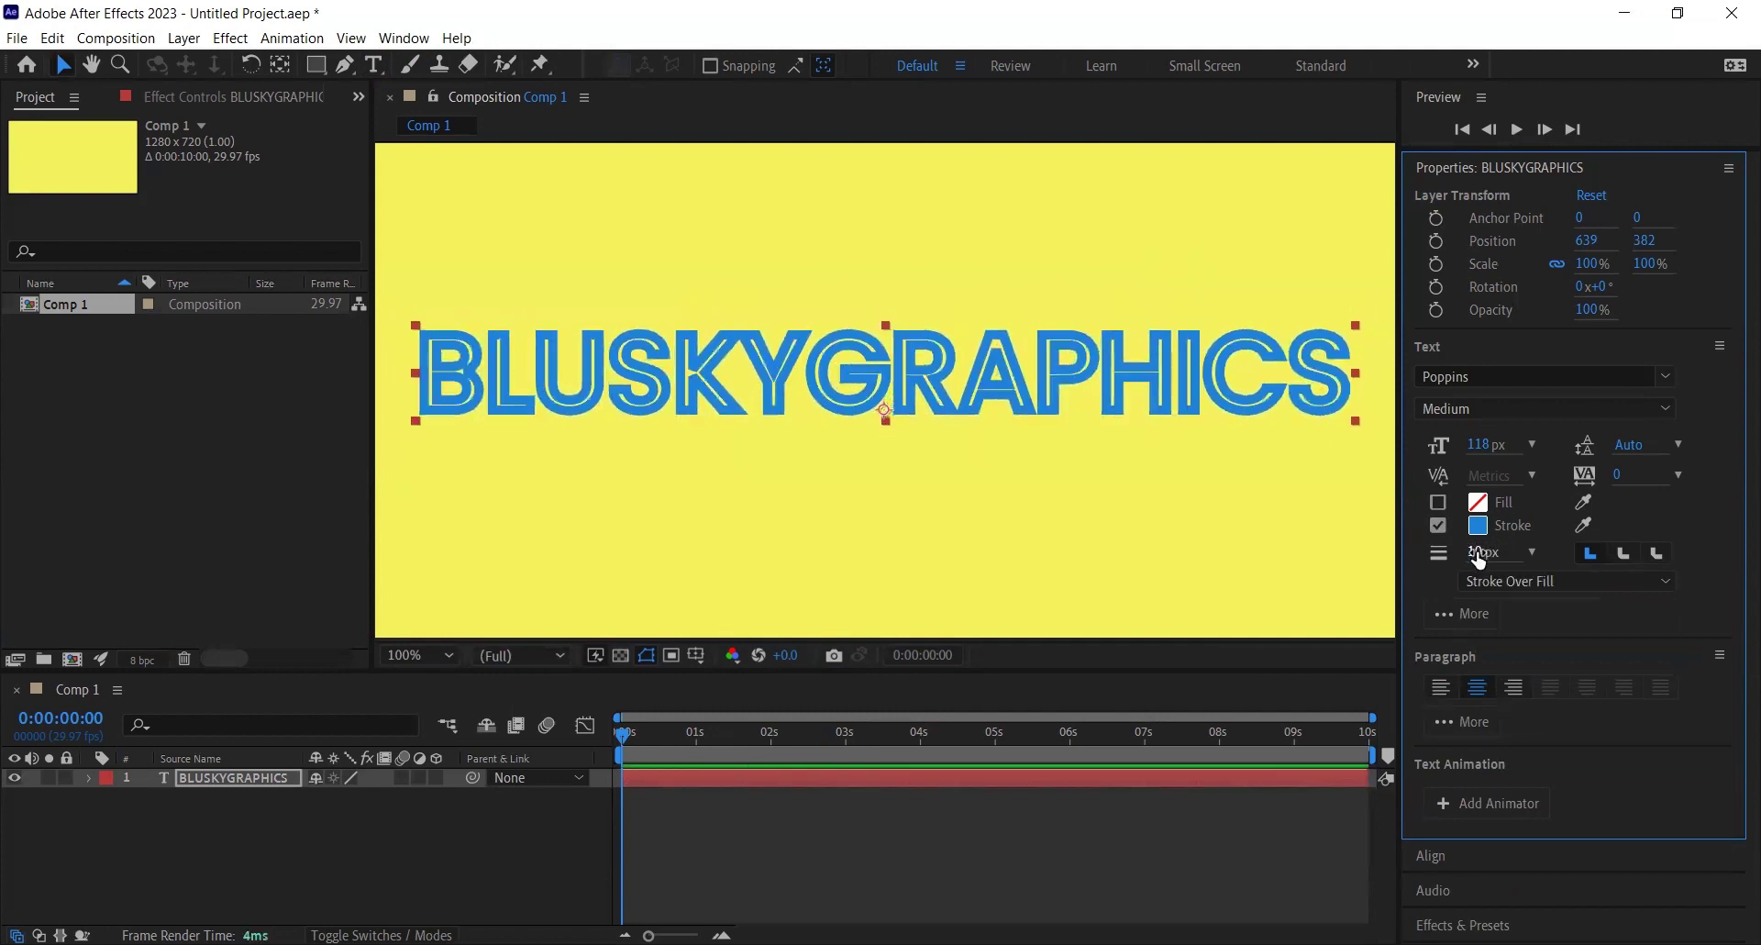
left_click(1477, 551)
type("6")
key("Return")
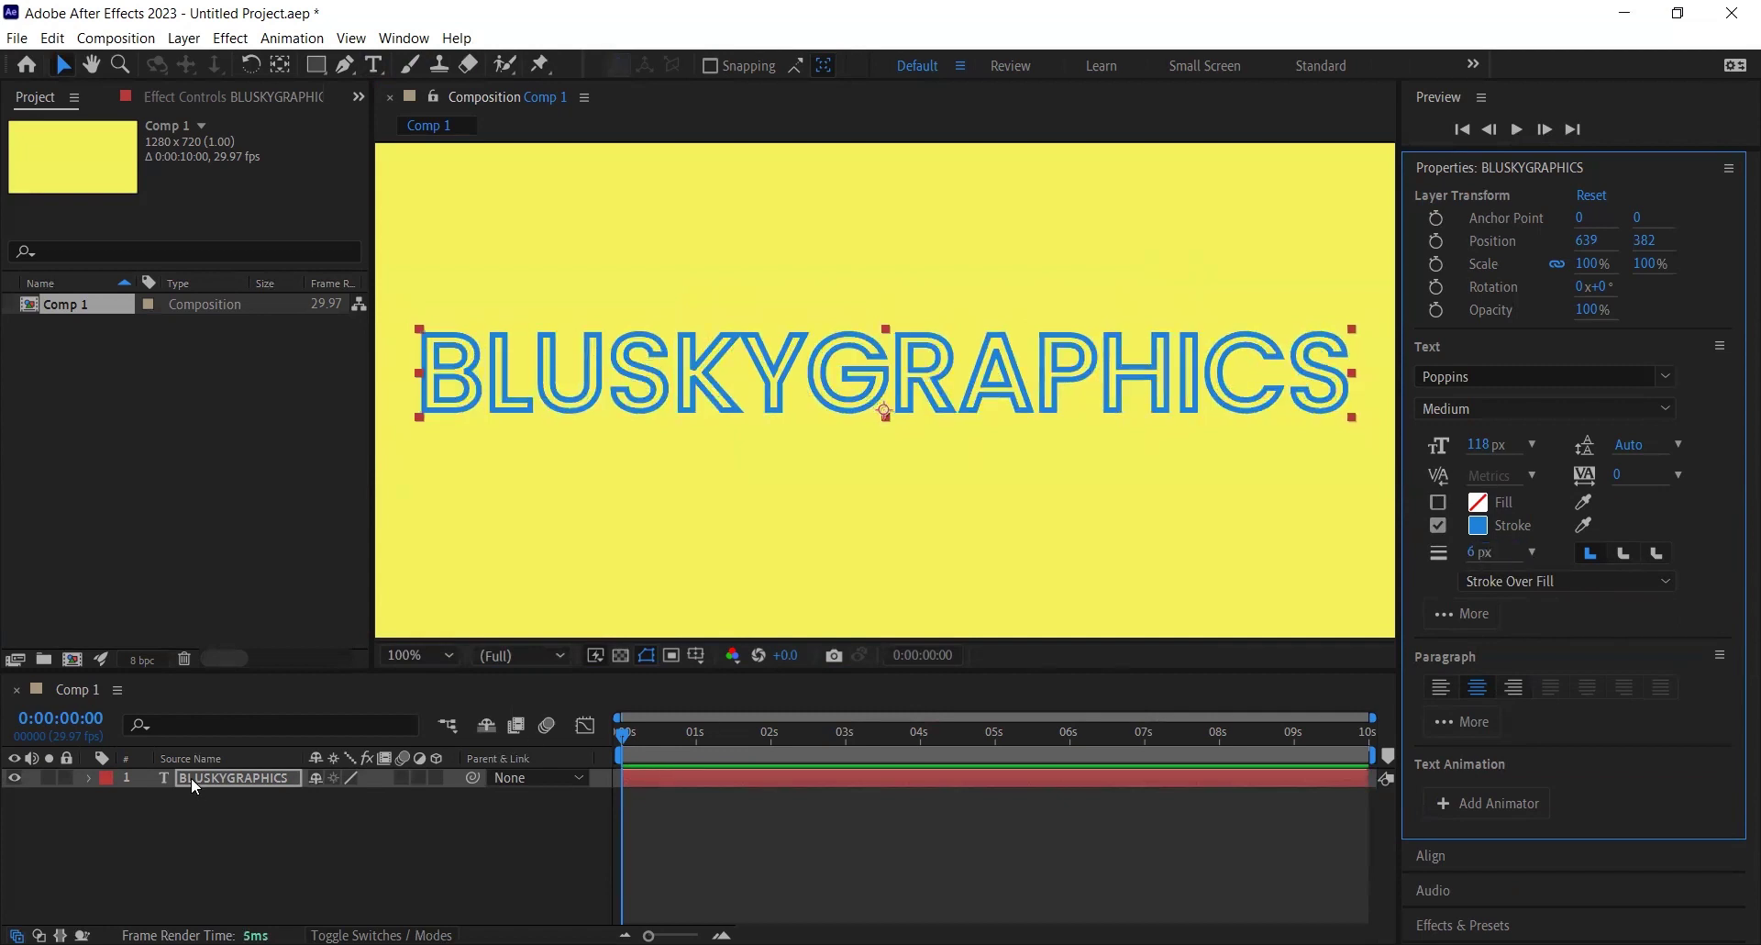
Step: Use Create Shapes from Text to make the BLUSKYGRAPHICS Outlines shape layer
left_click(165, 778)
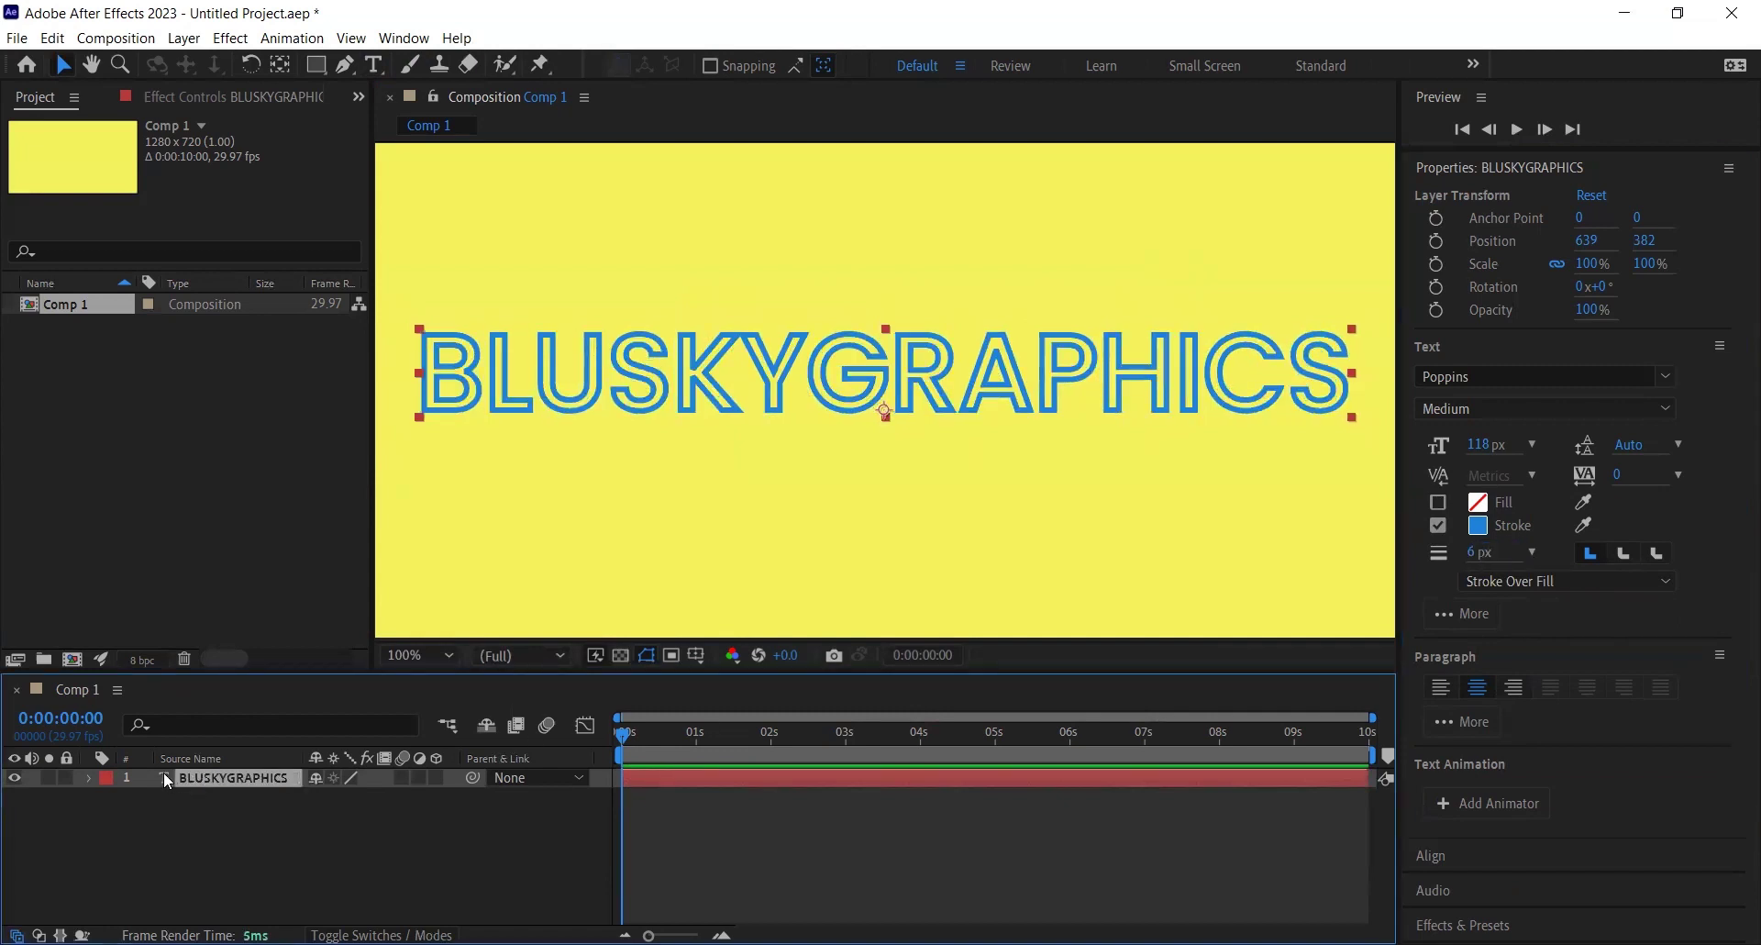
right_click(216, 775)
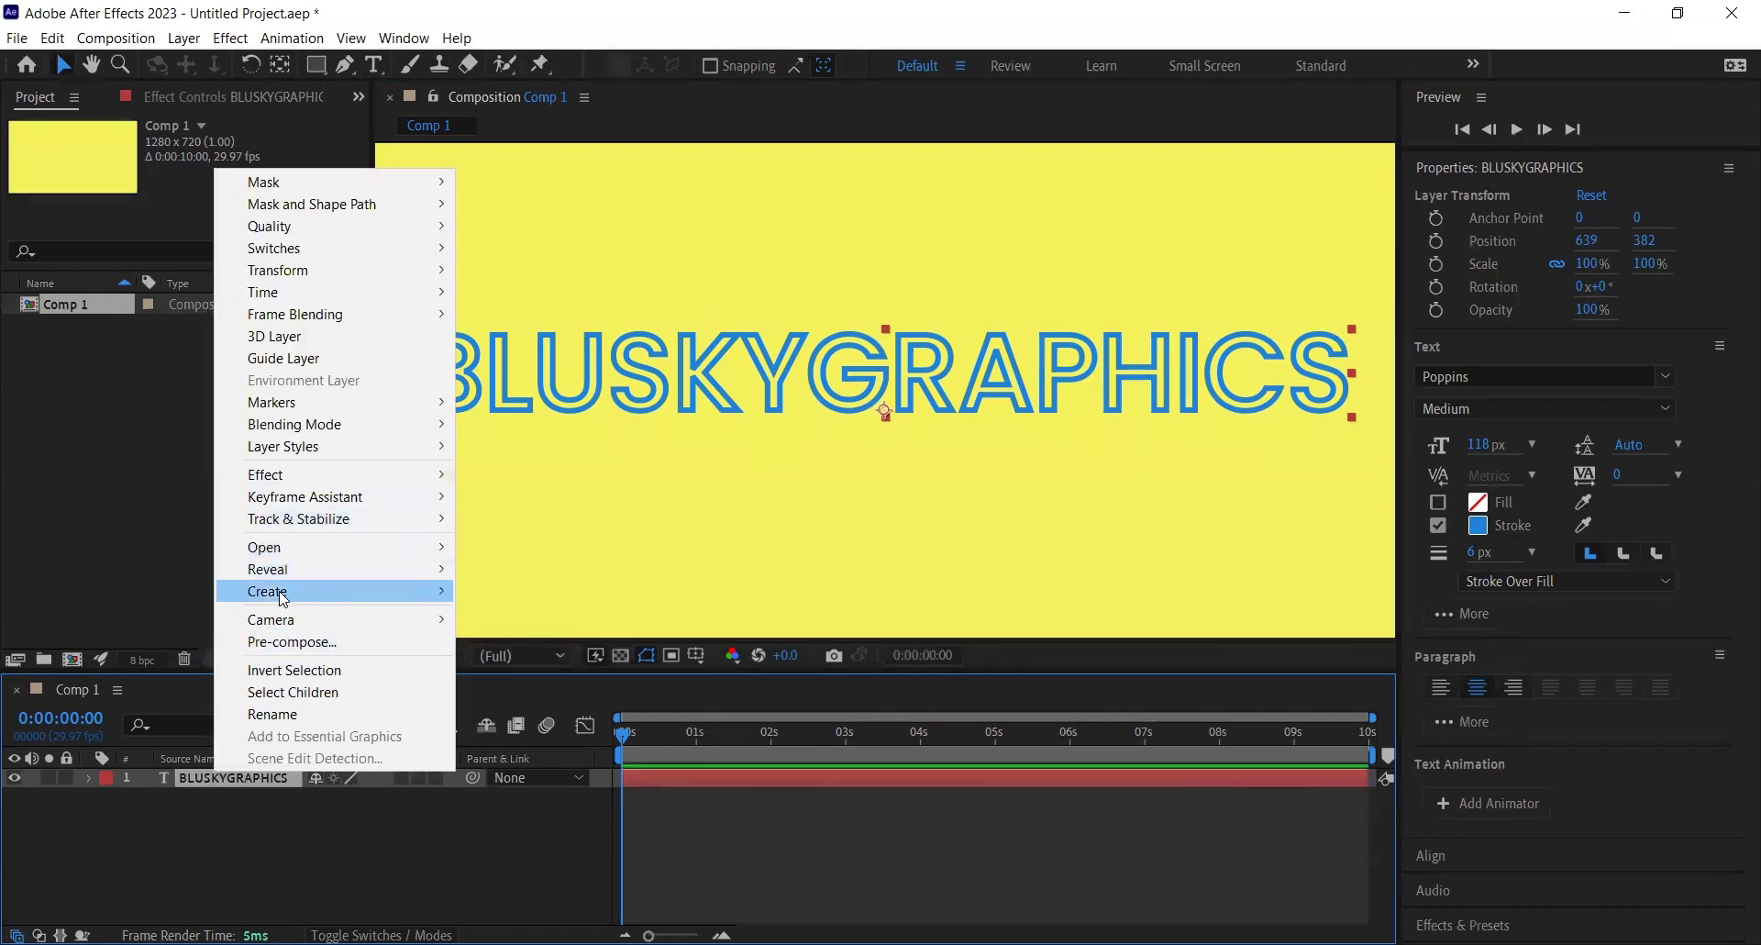
mouse_move(397, 593)
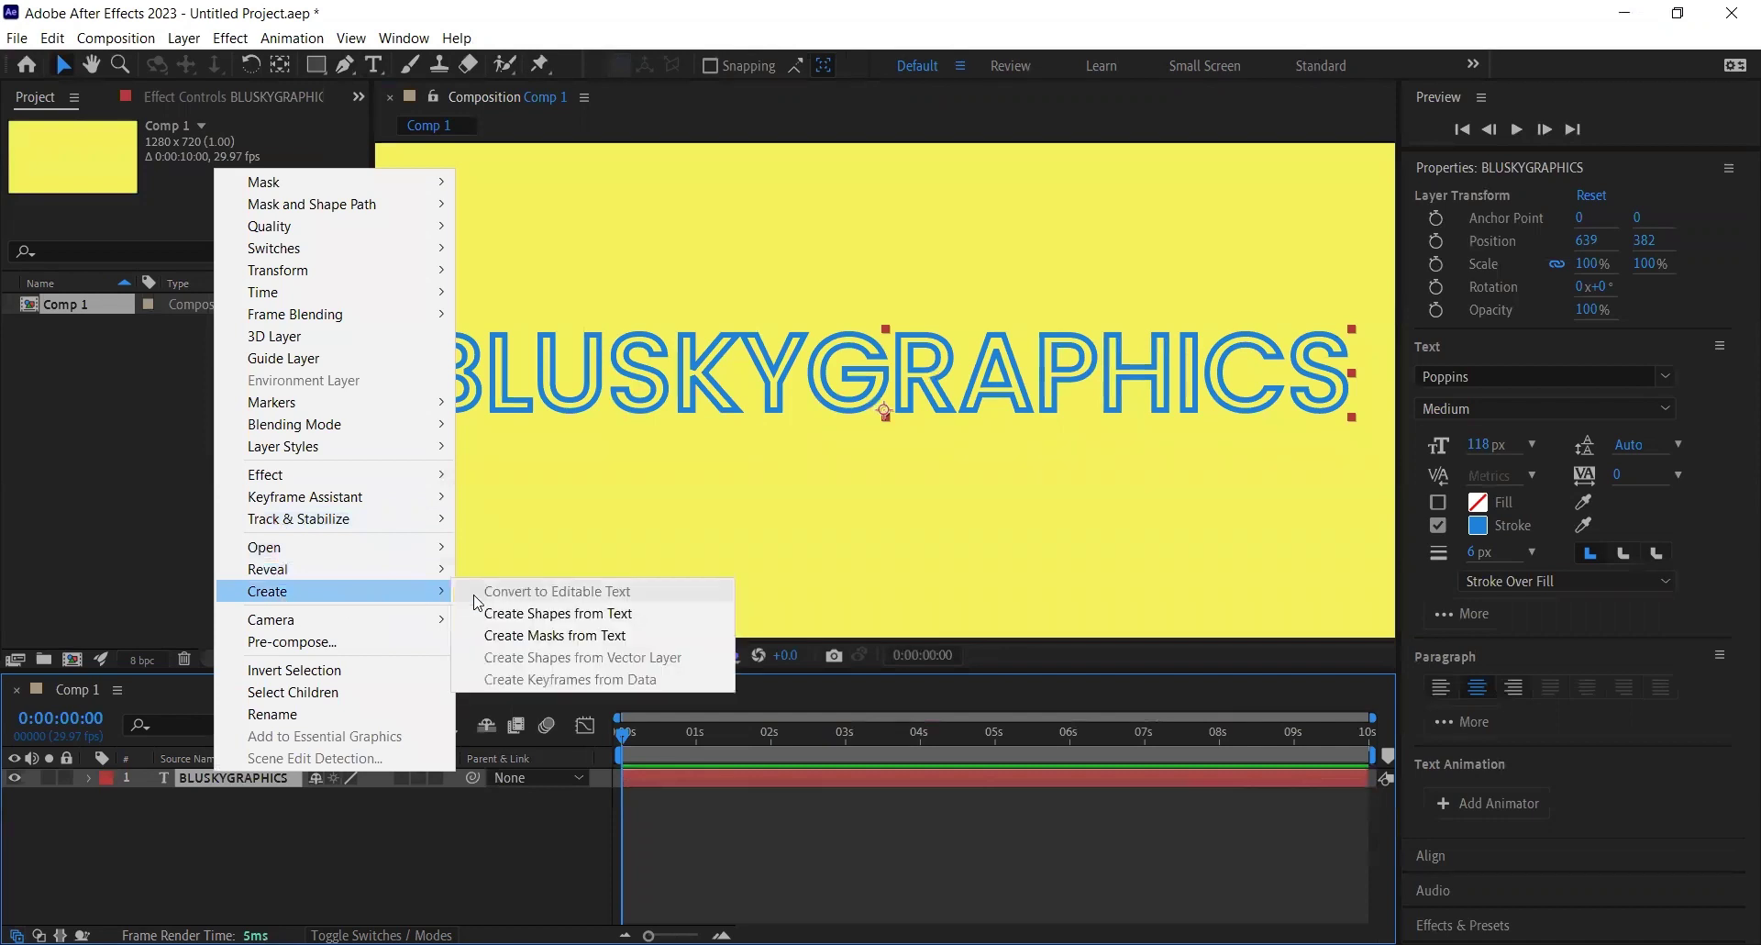
left_click(539, 621)
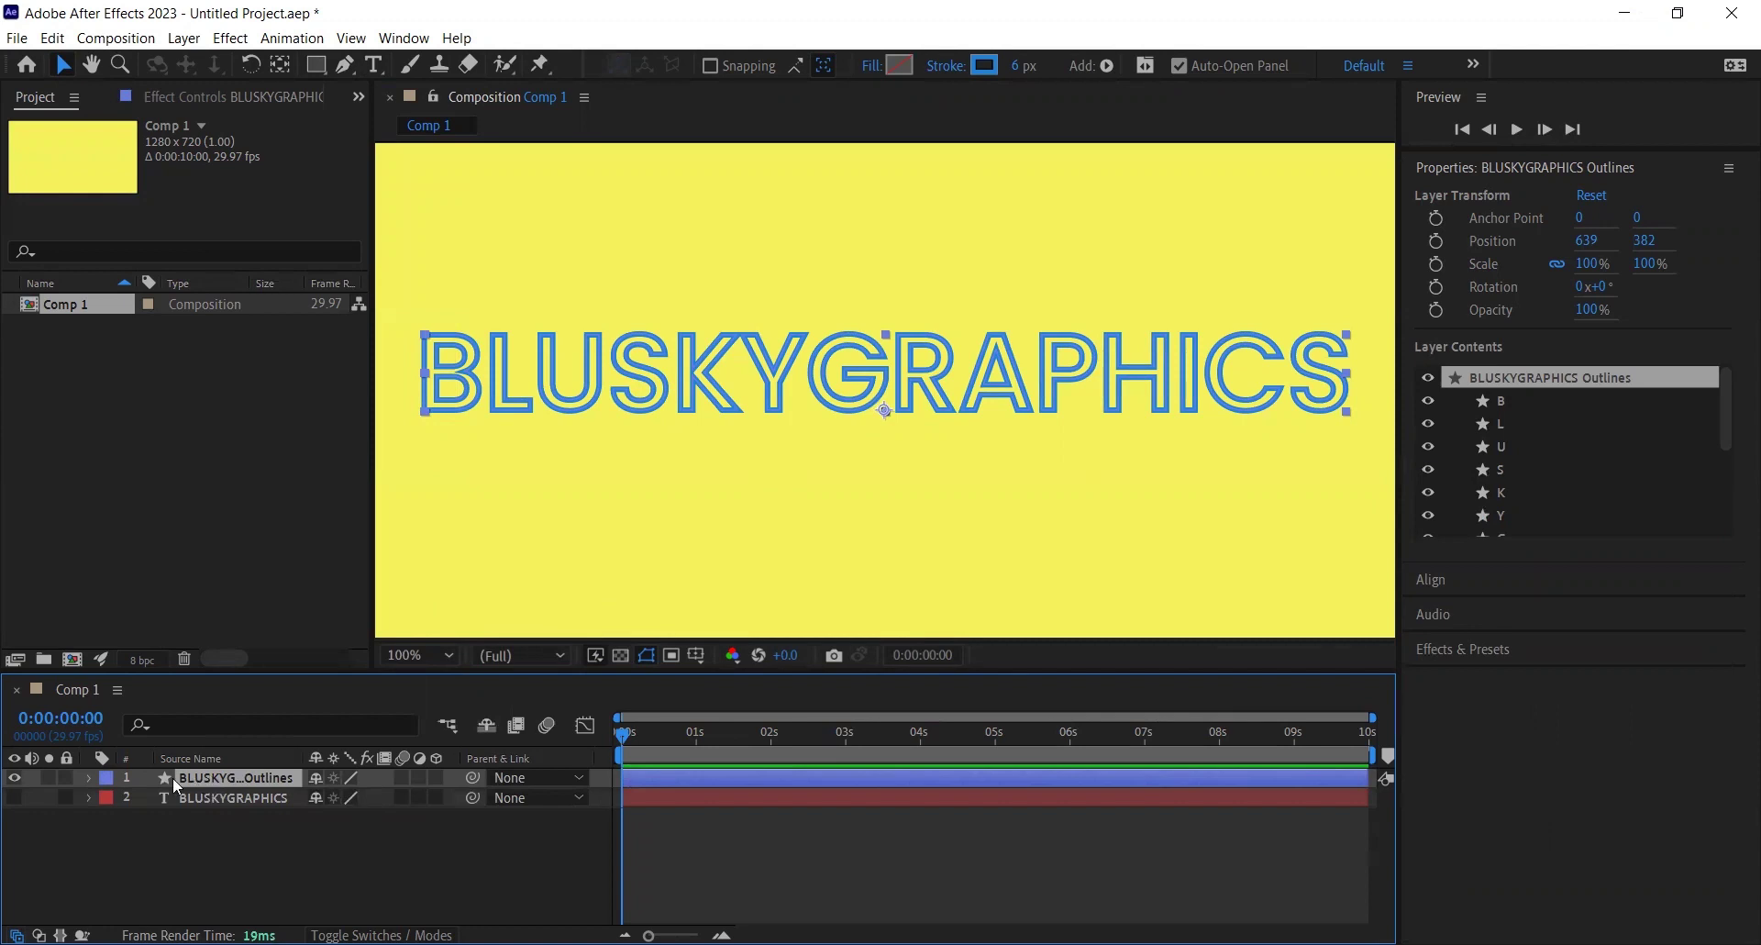
Step: Add Trim Paths 1 to the BLUSKYGRAPHICS Outlines layer's contents
left_click(88, 779)
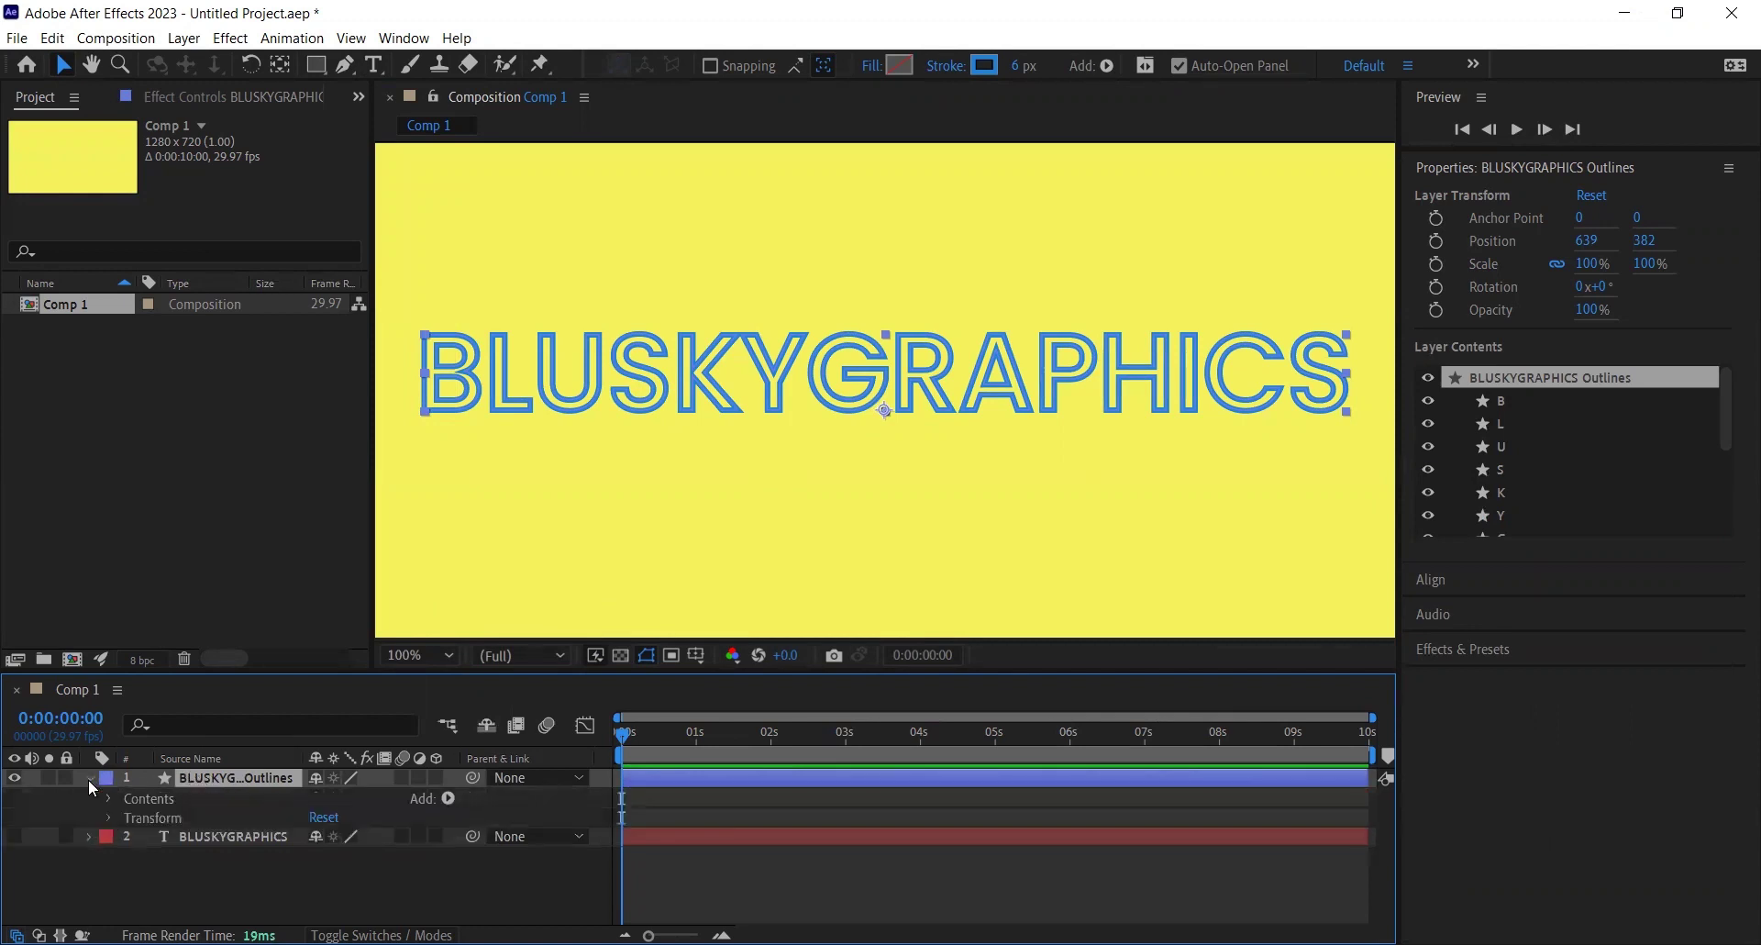
left_click(448, 800)
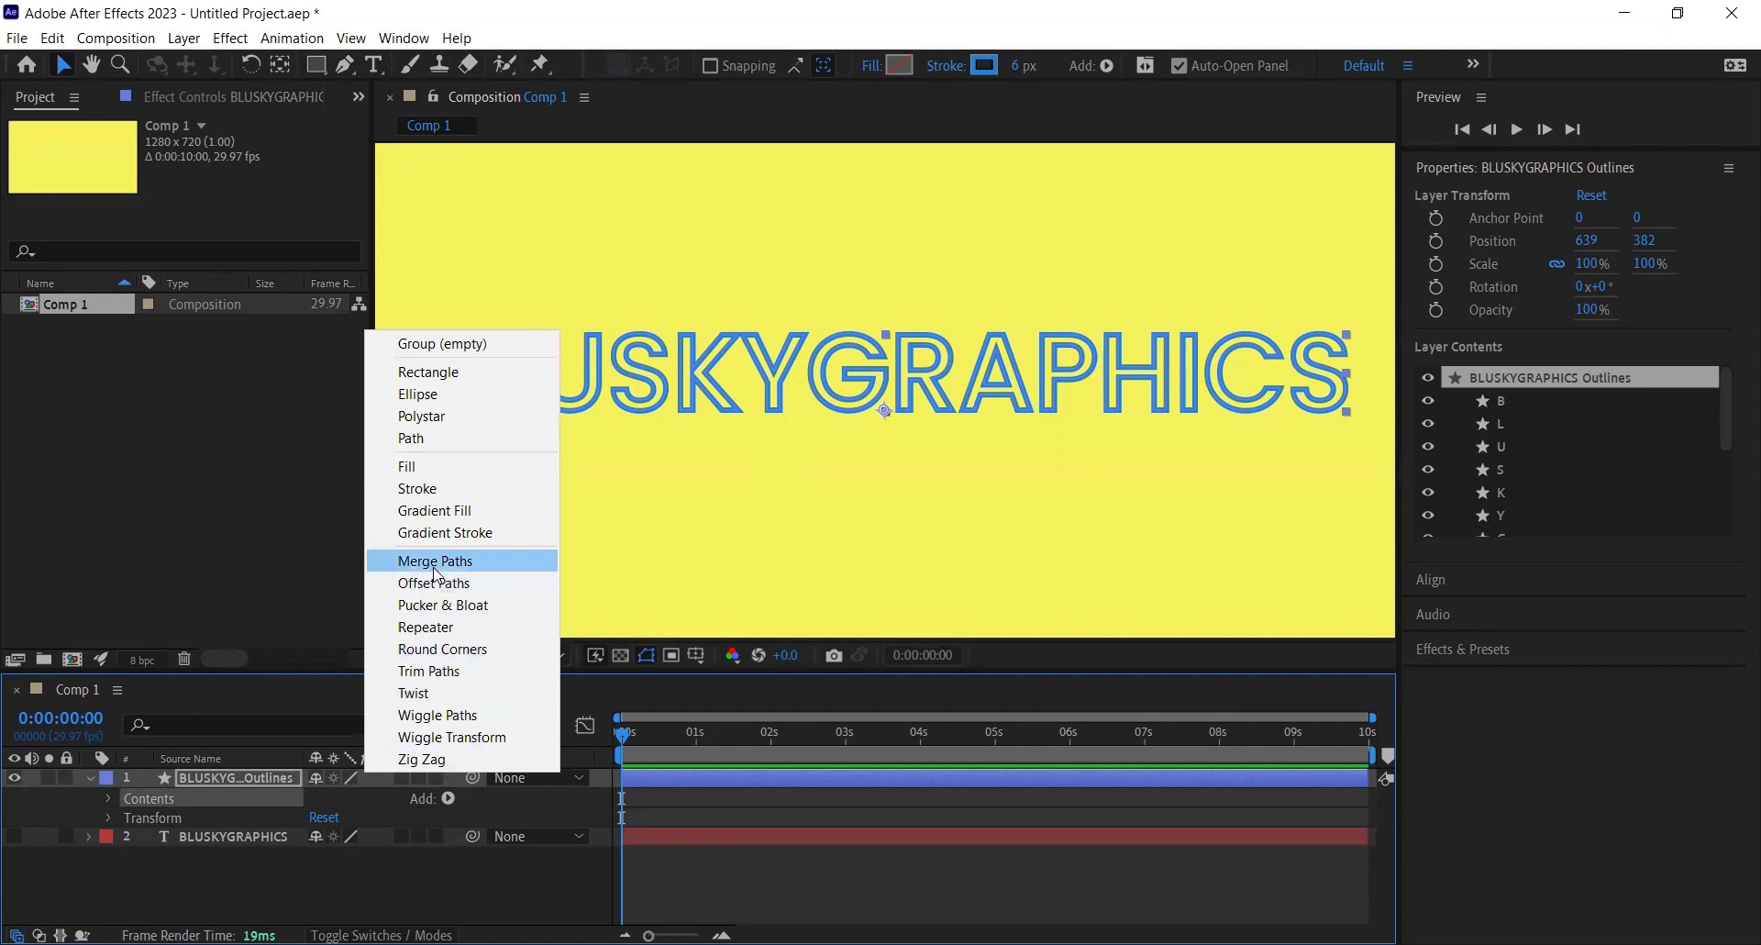
left_click(453, 674)
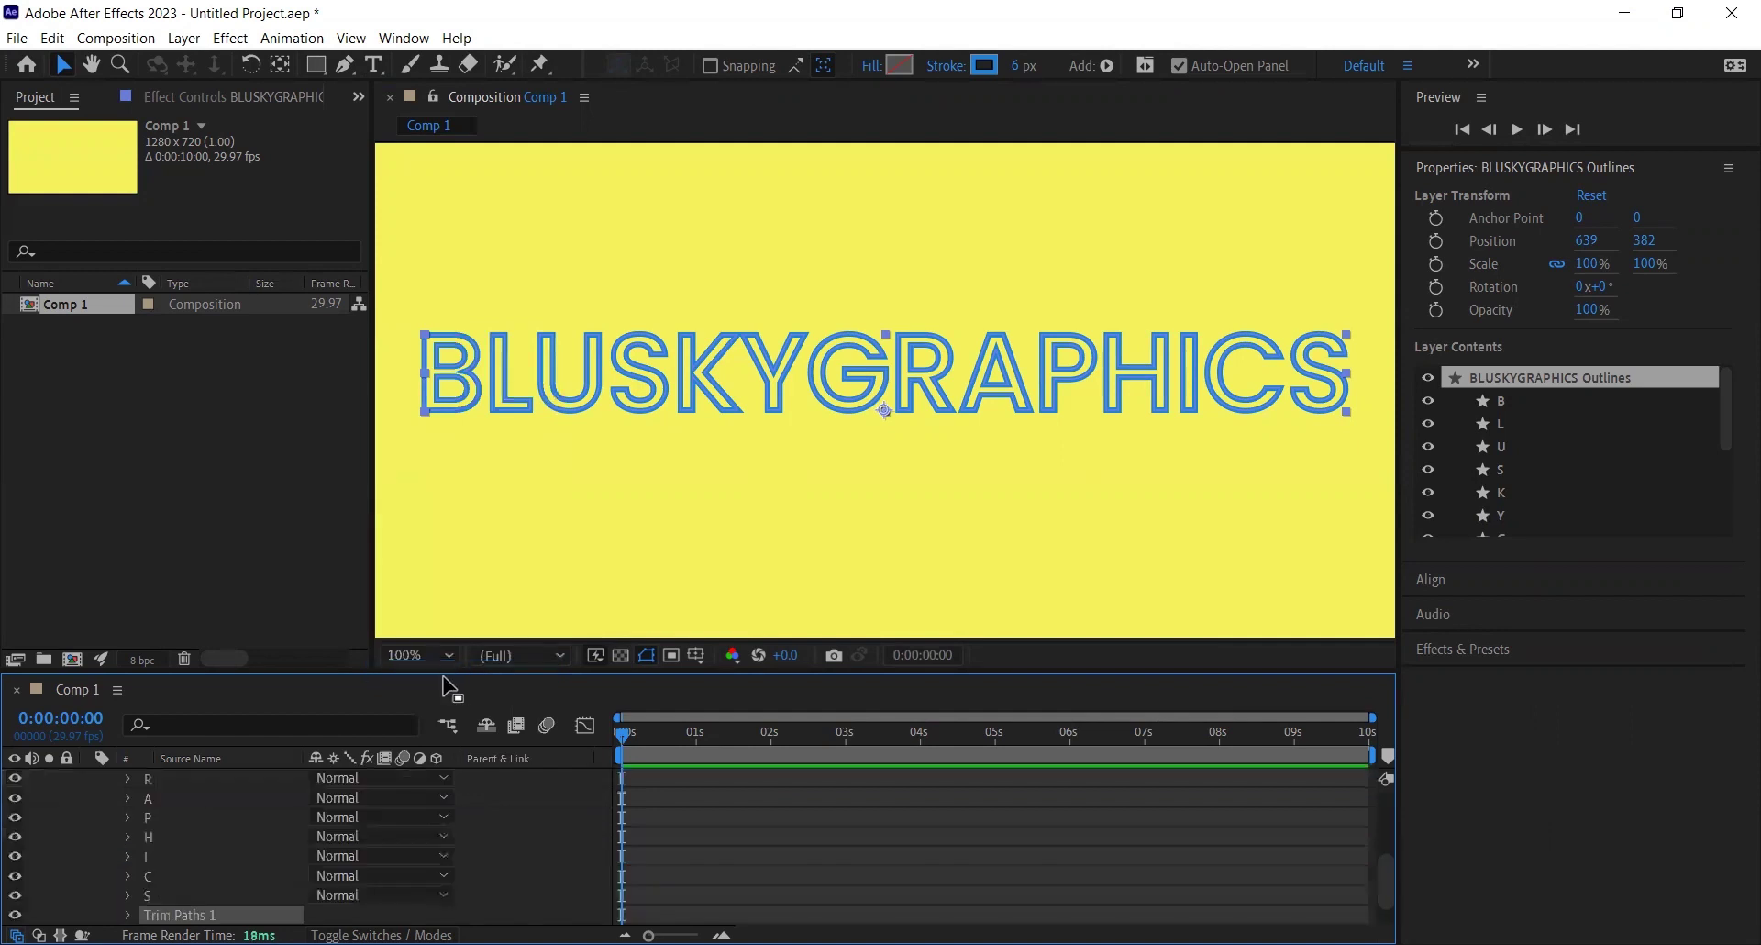
scroll(184, 889, "down", 1)
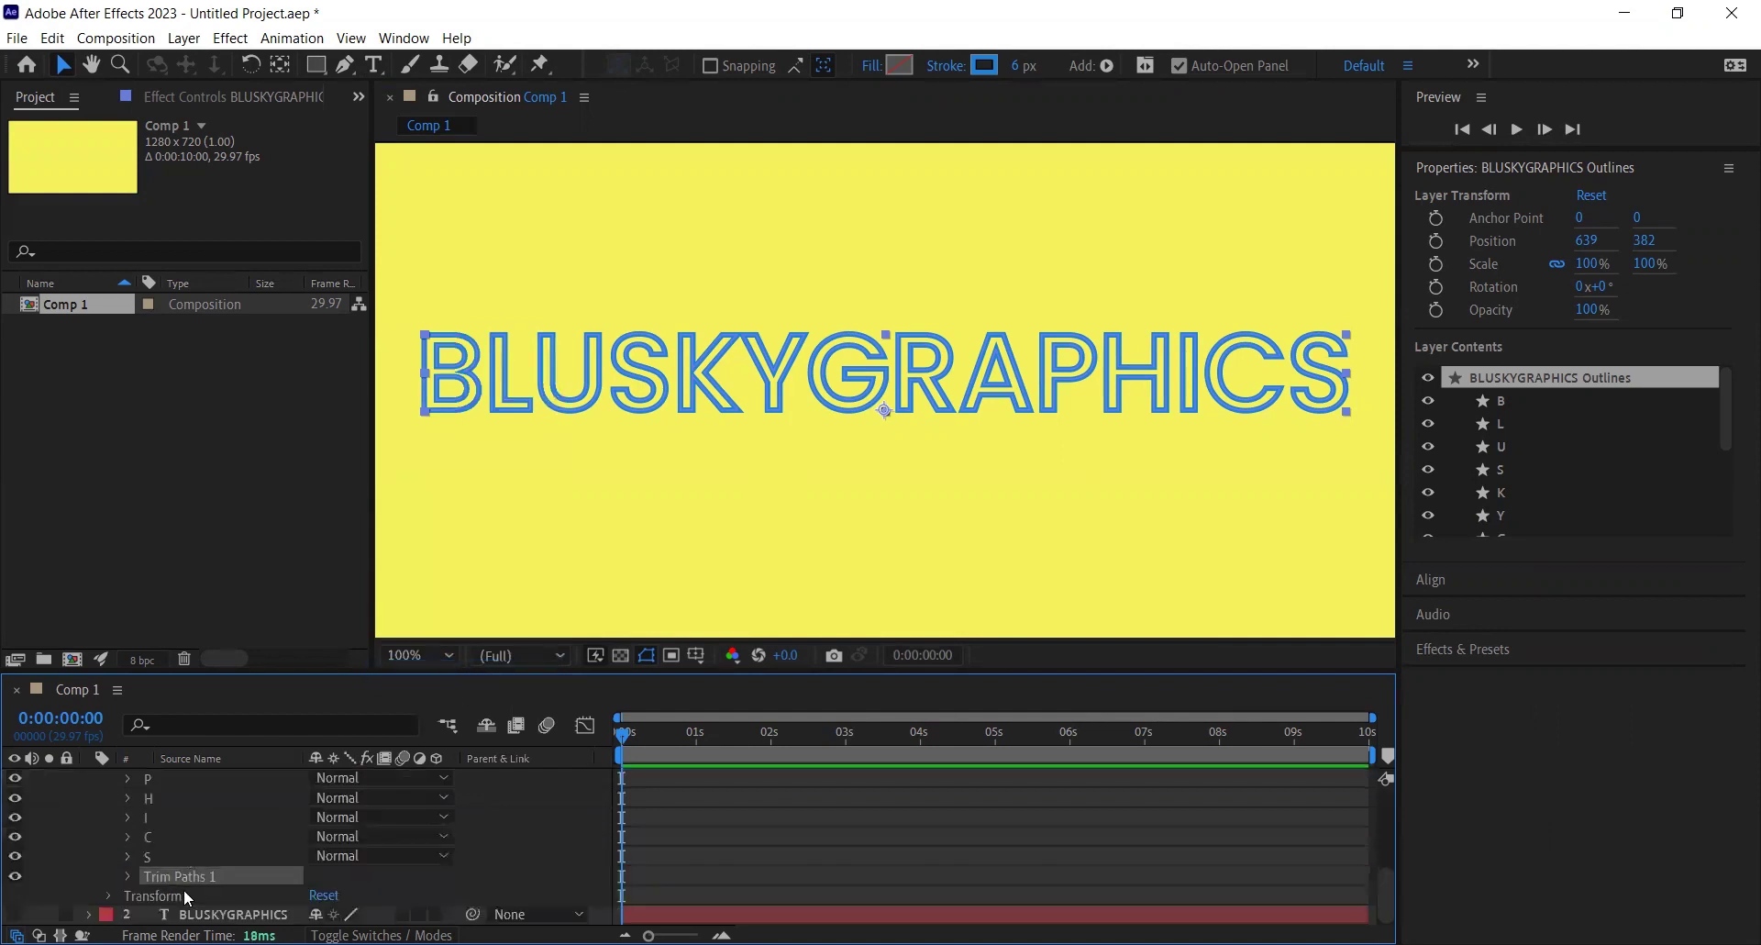
Step: Keyframe Trim Paths Start at 100% at 0 s and 0% at 1 s
left_click(128, 876)
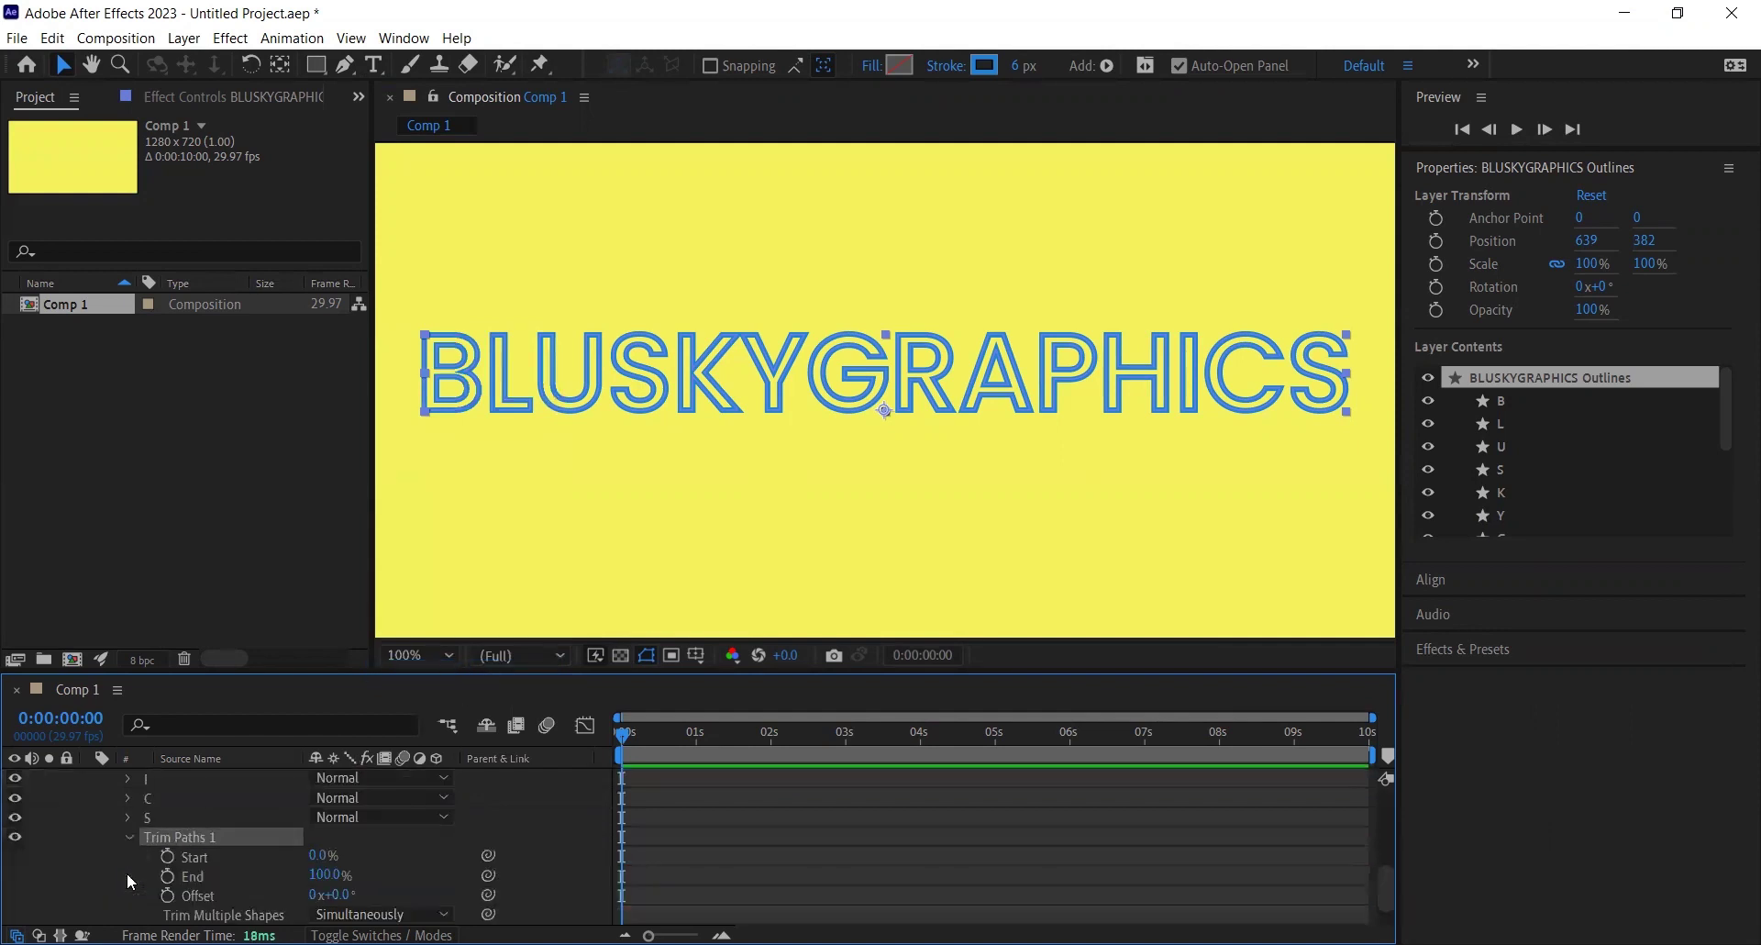
left_click(209, 859)
mouse_move(318, 854)
left_mouse_down()
mouse_move(353, 857)
mouse_move(257, 858)
mouse_move(376, 872)
left_mouse_up()
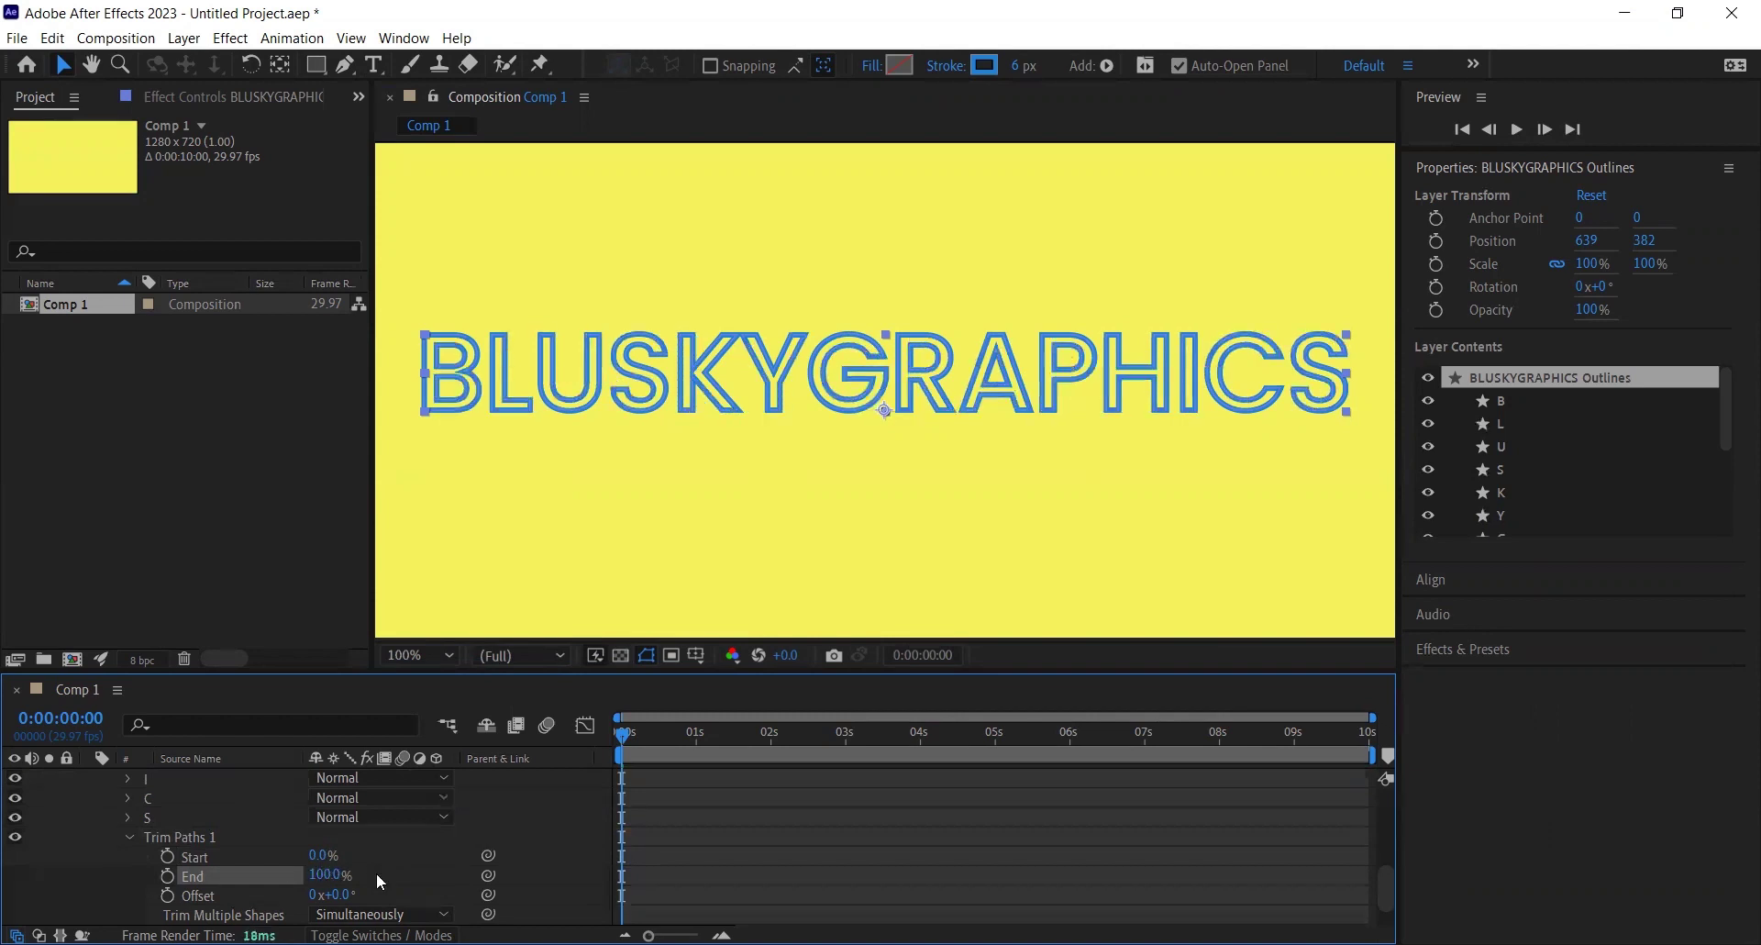
left_click(171, 859)
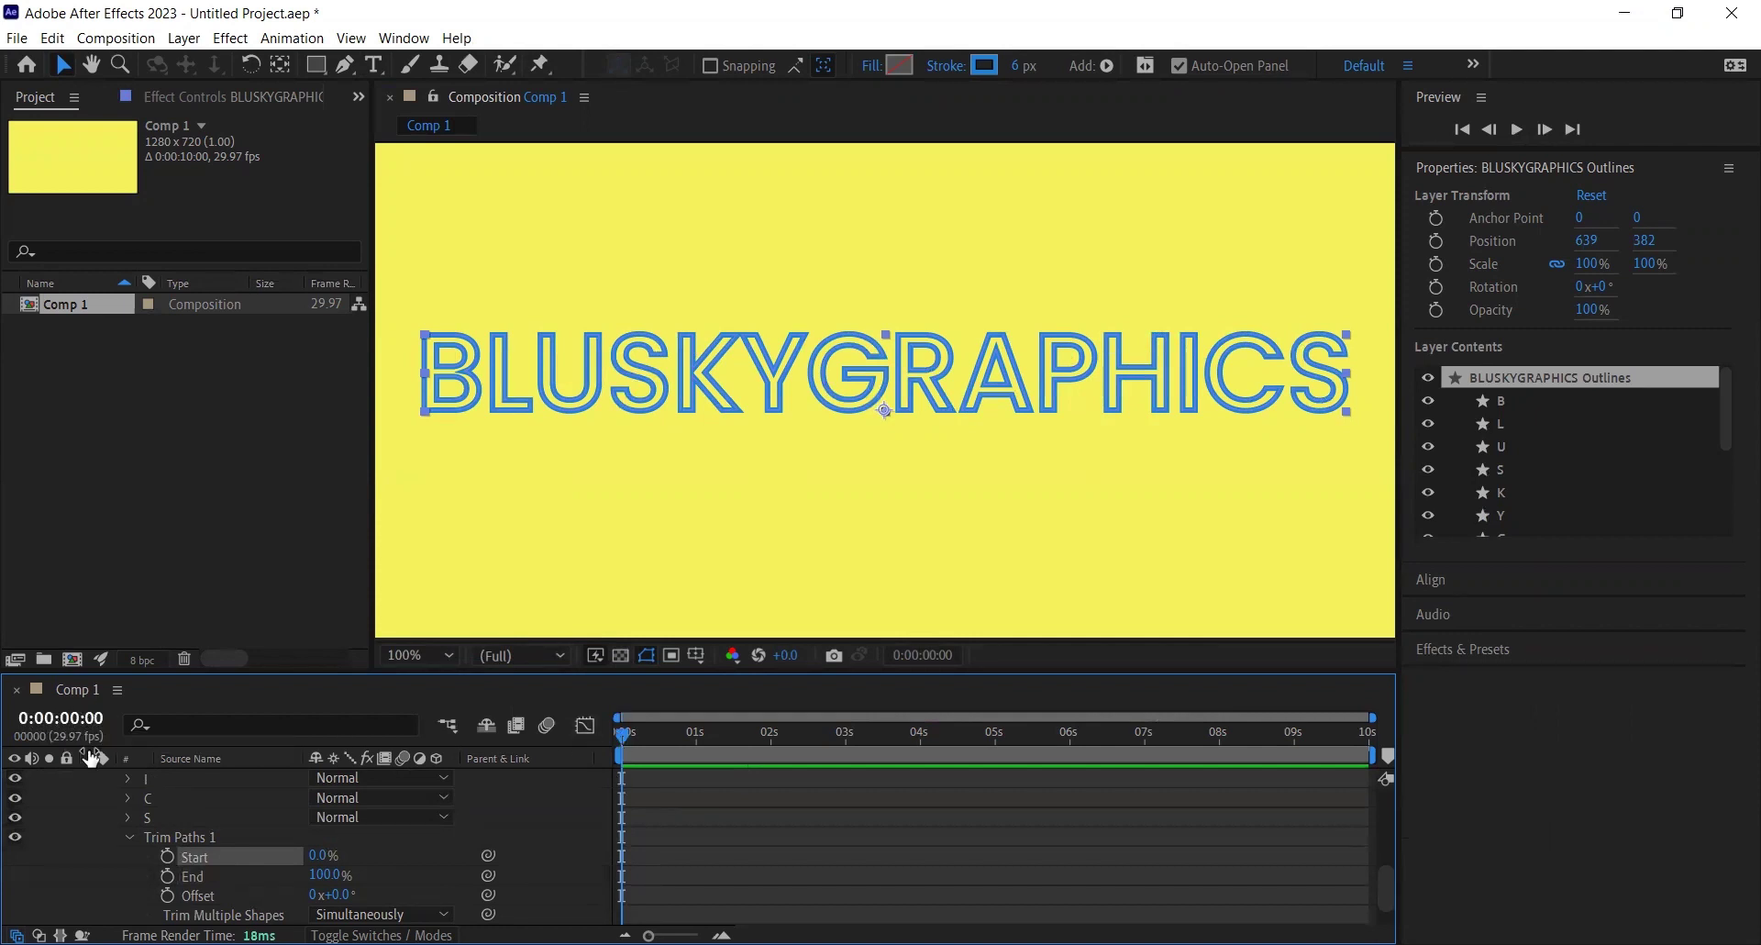
left_click_drag(321, 855, 438, 858)
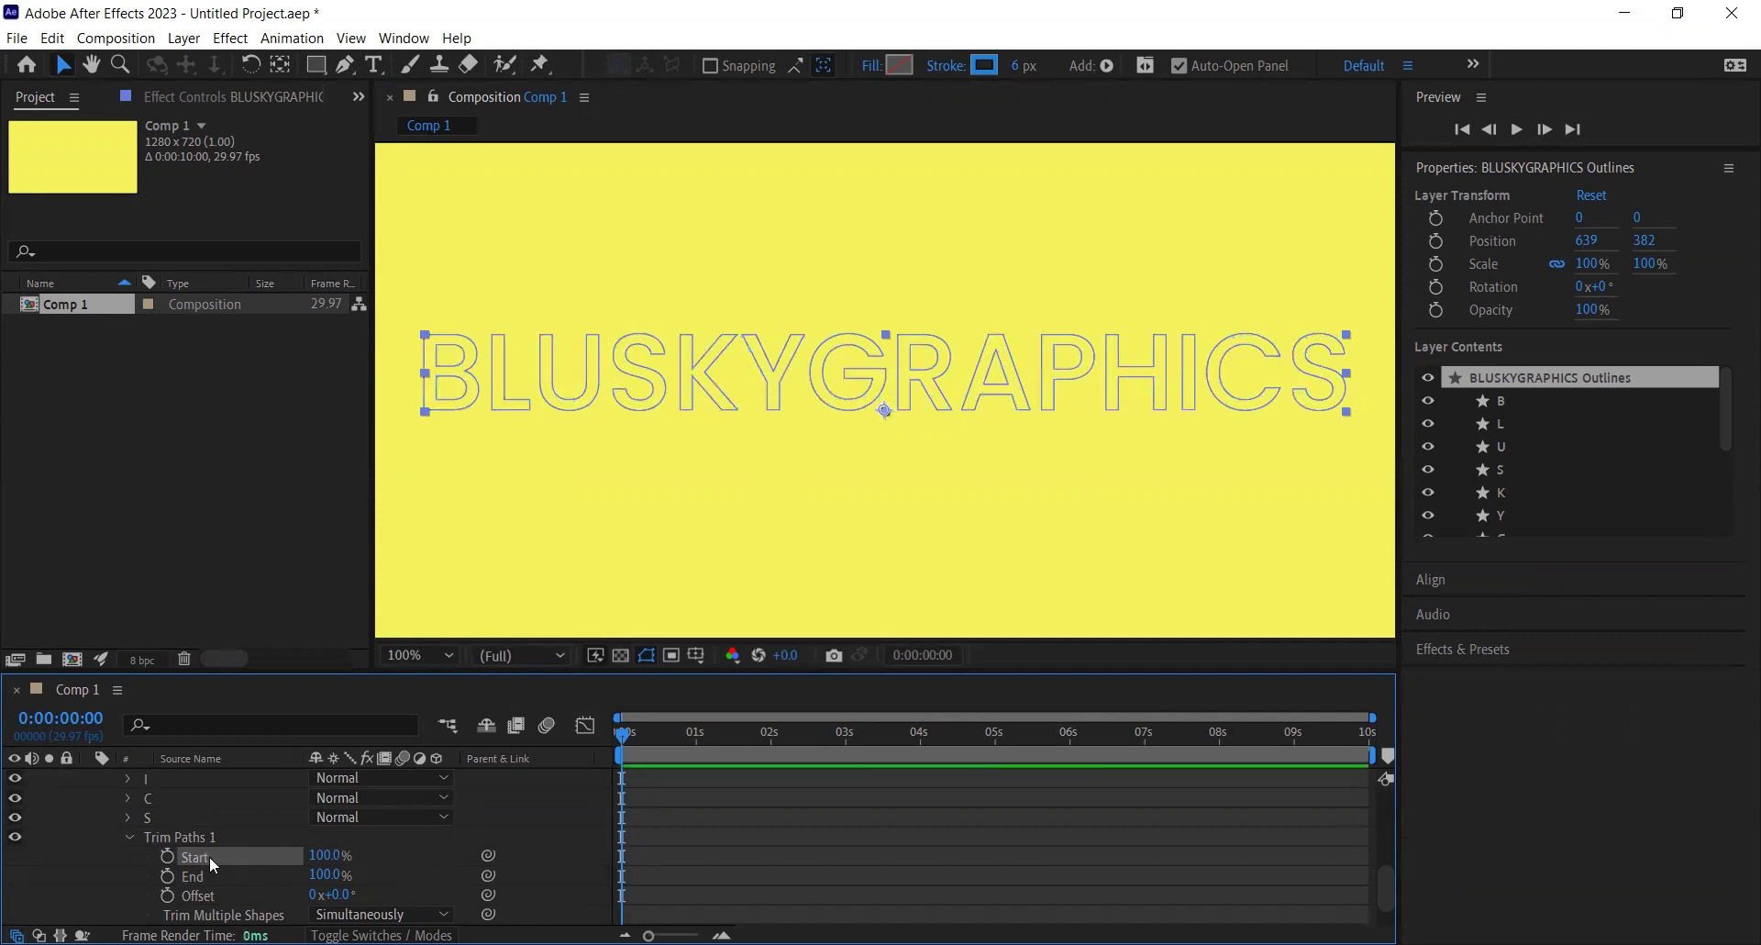
left_click(168, 856)
left_click_drag(623, 735, 703, 745)
key("Page_Down")
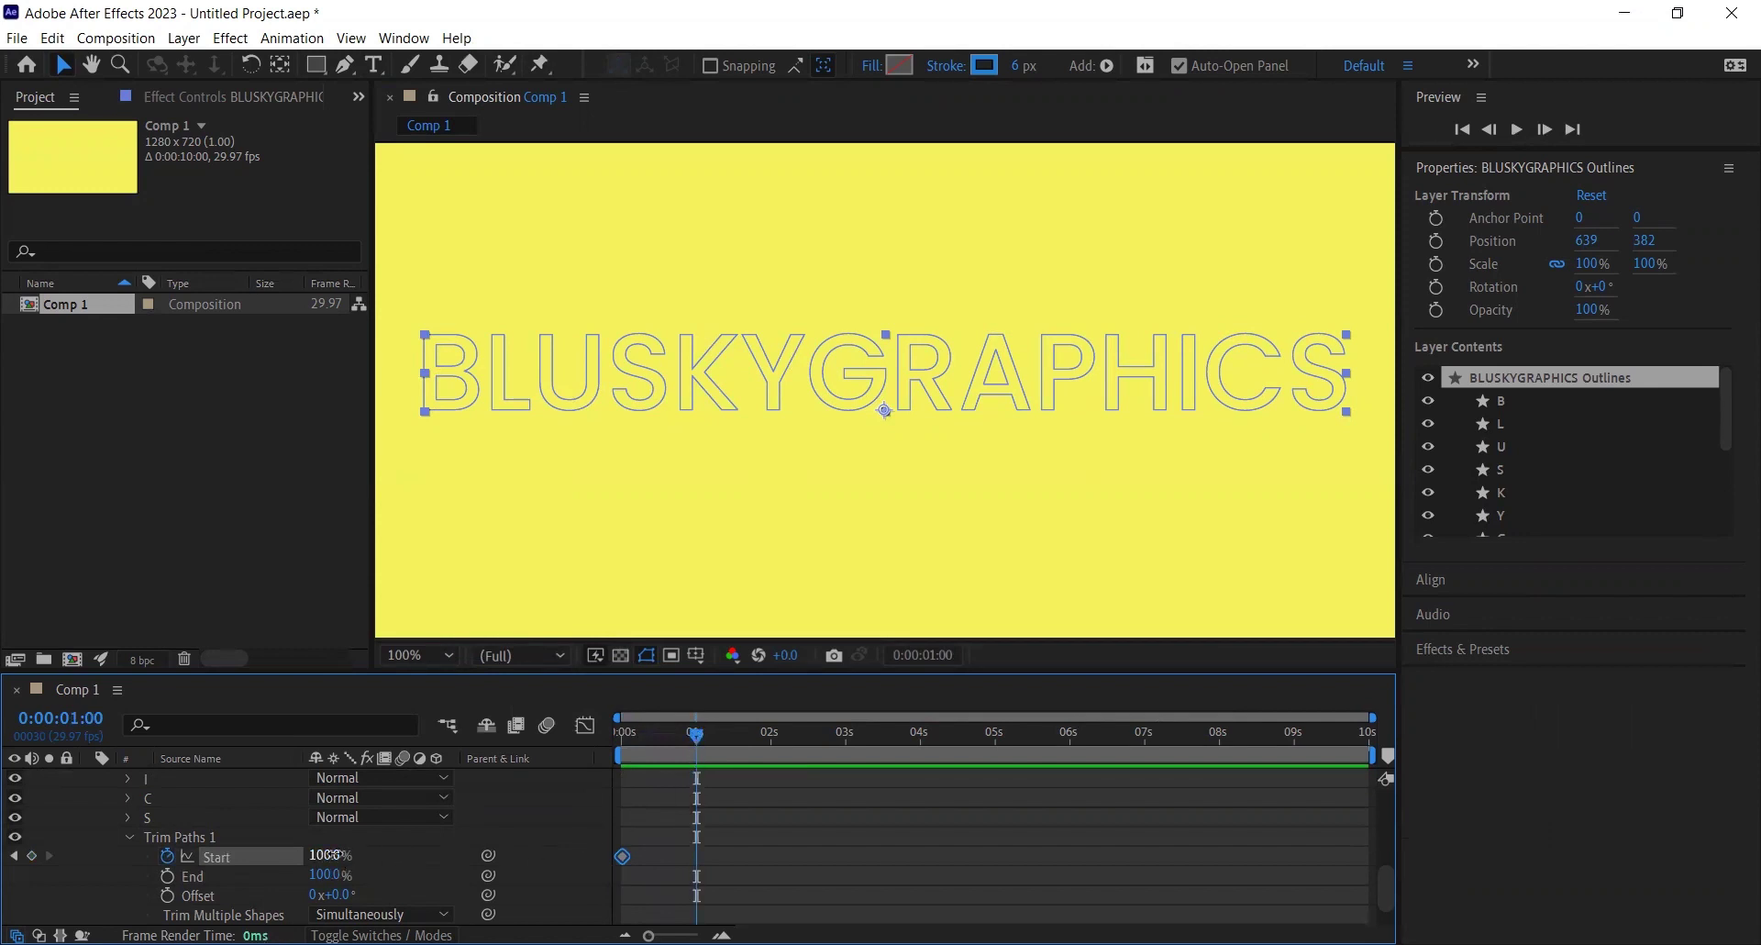
left_click_drag(340, 859, 188, 851)
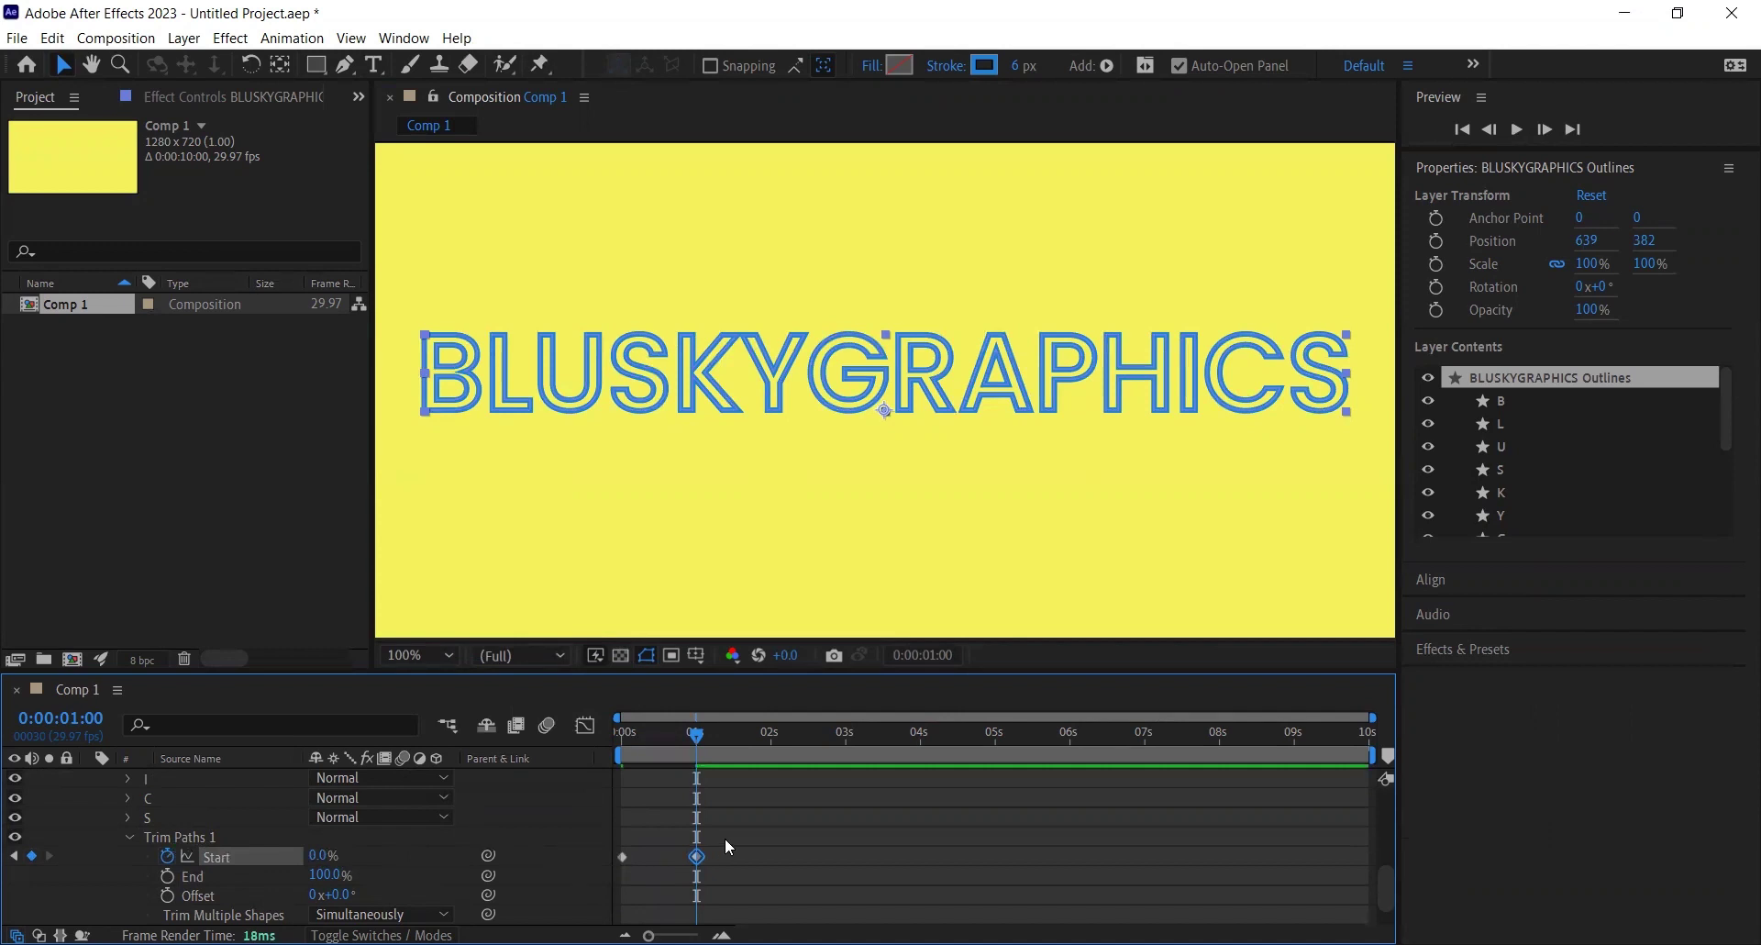
Step: Apply Easy Ease to both Trim Paths Start keyframes
left_click_drag(726, 840, 609, 868)
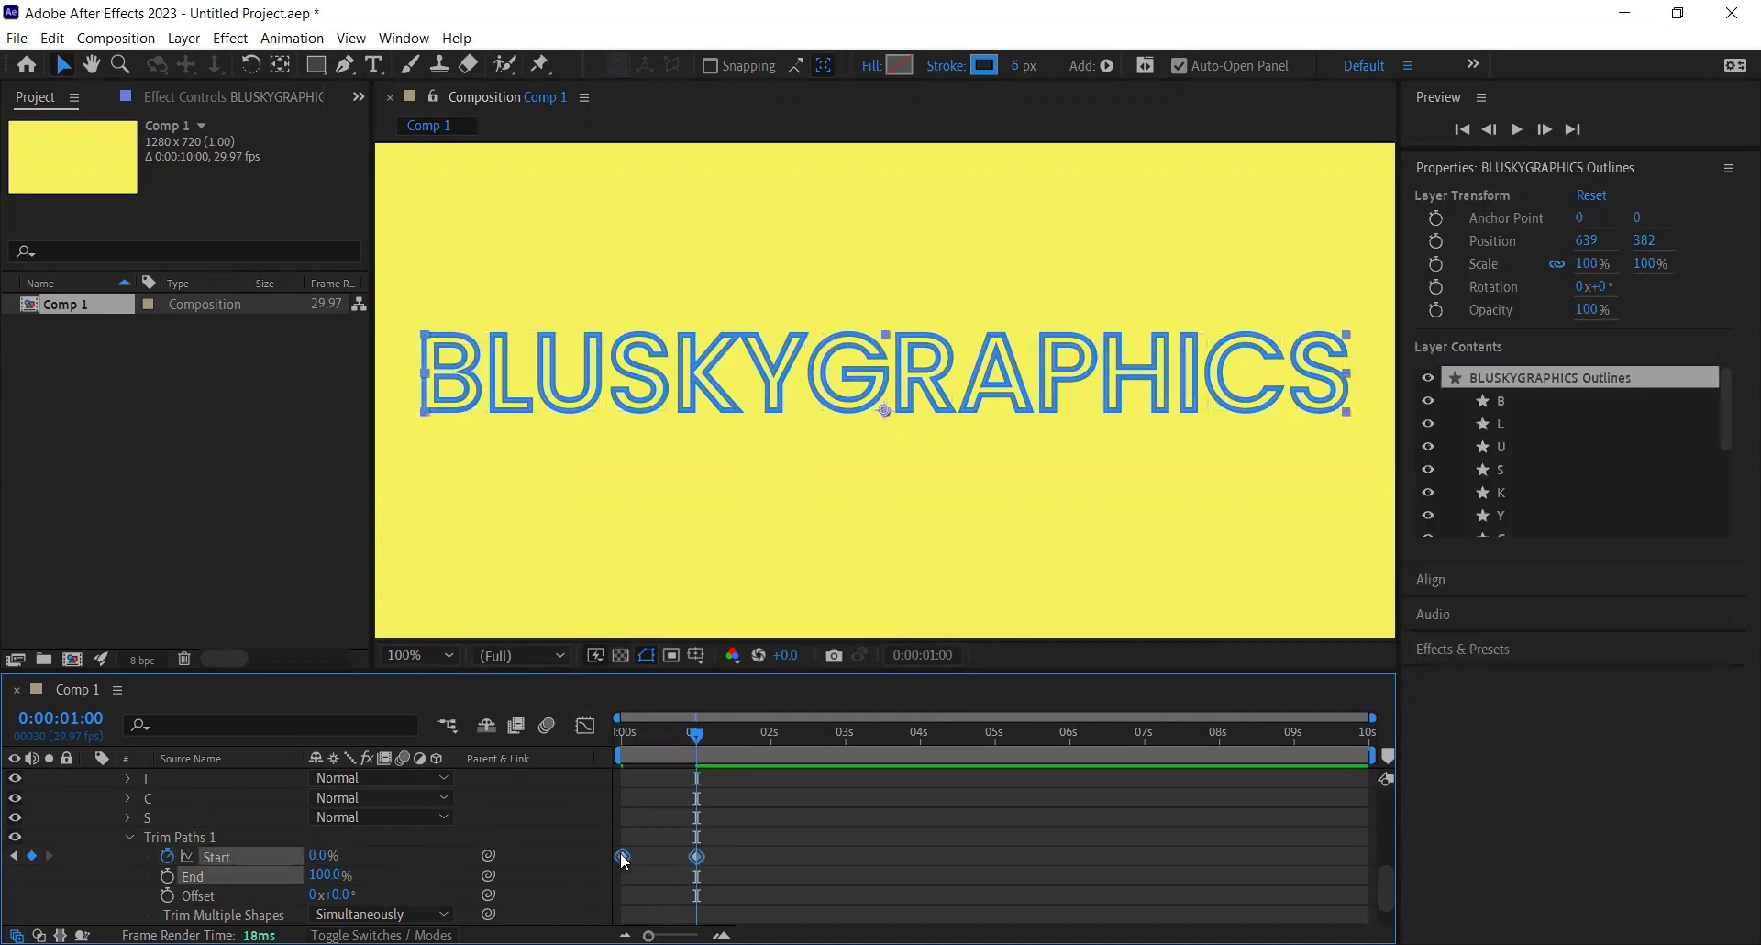
right_click(623, 861)
mouse_move(843, 839)
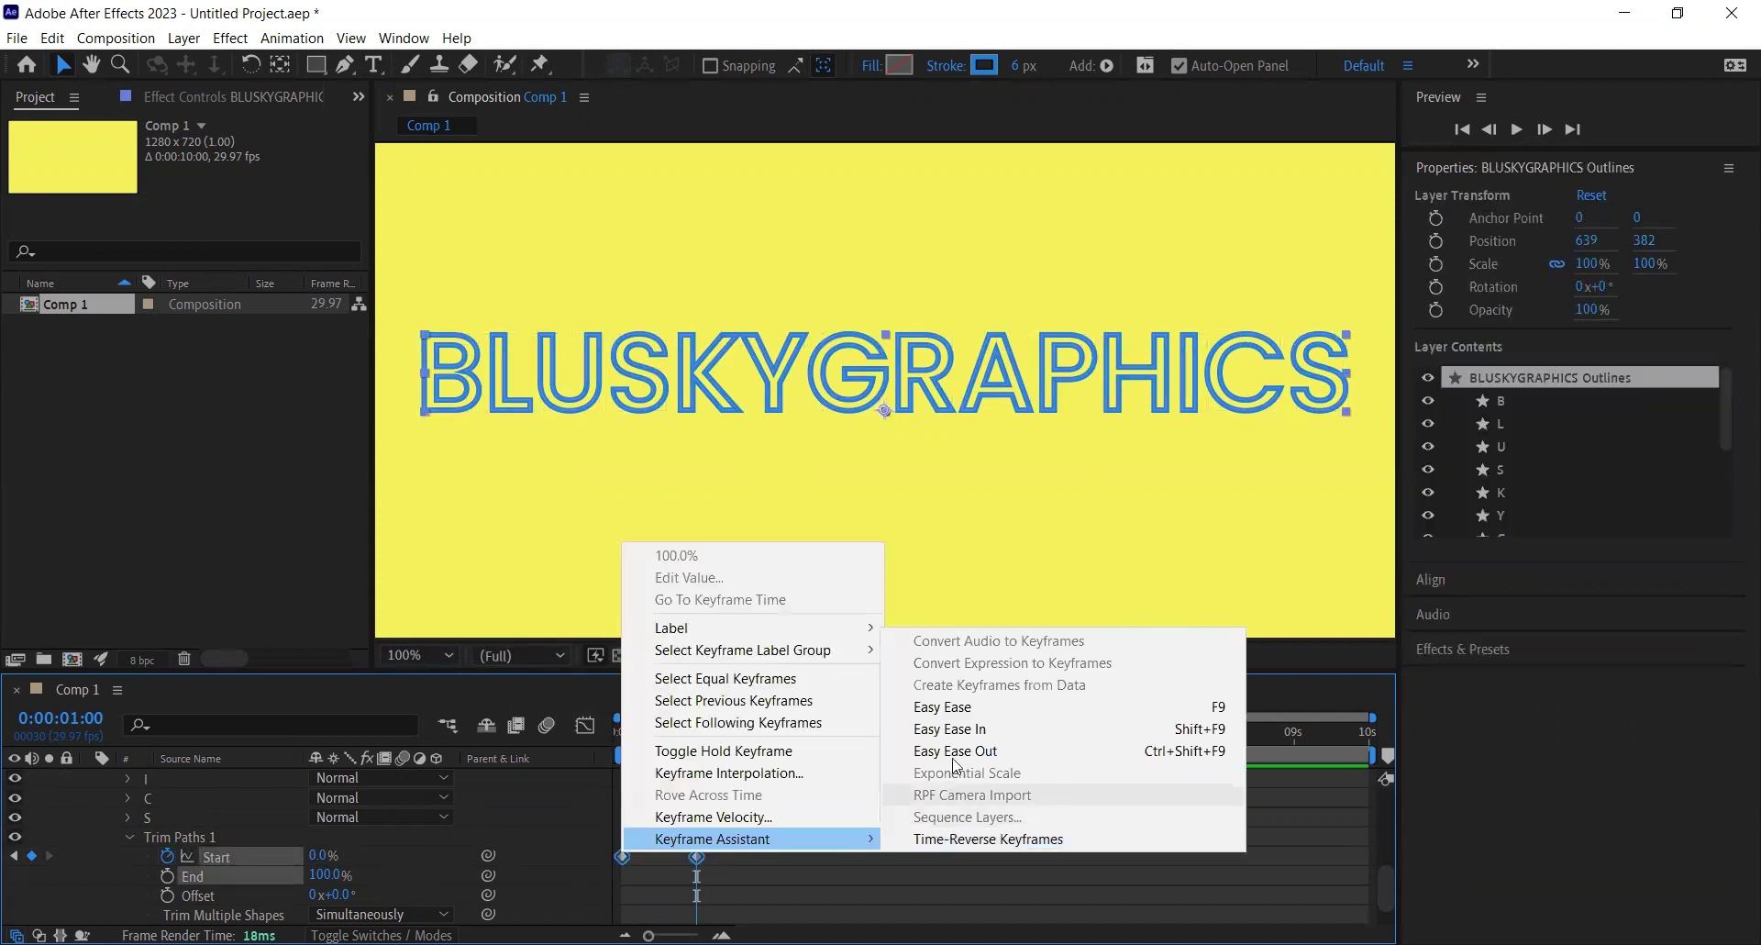
left_click(972, 711)
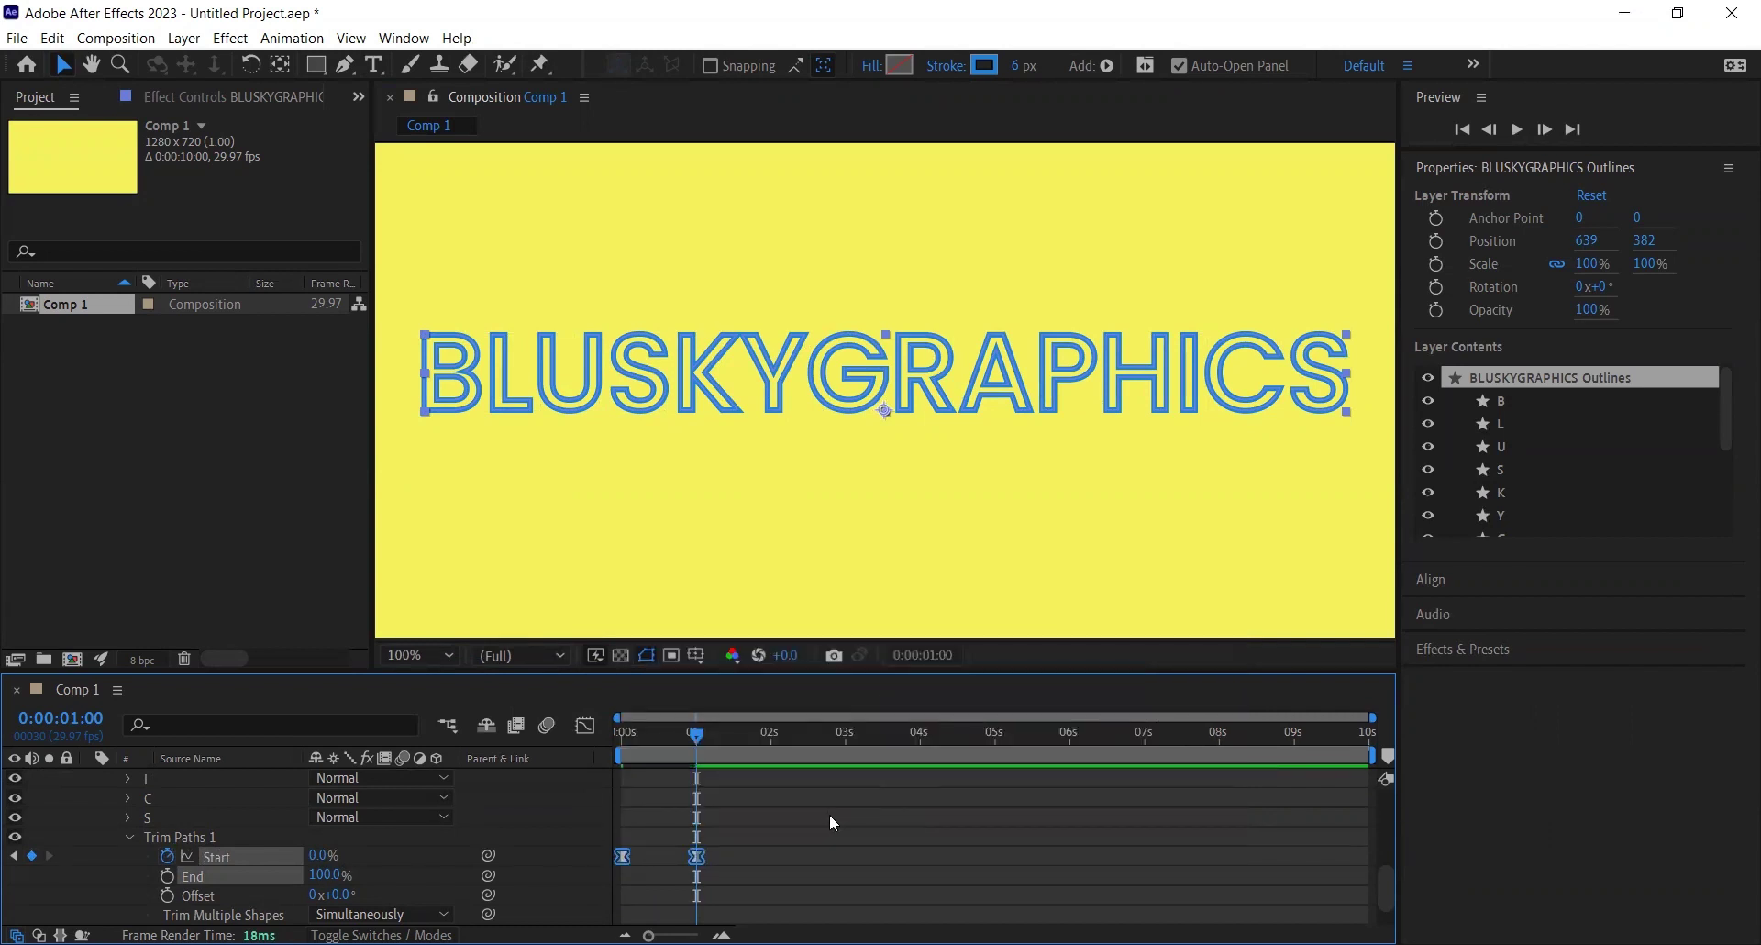
Step: In the Graph Editor, stretch the first keyframe's influence to soften the reveal
left_click(587, 724)
mouse_move(685, 882)
left_mouse_down()
mouse_move(669, 887)
mouse_move(688, 836)
left_mouse_up()
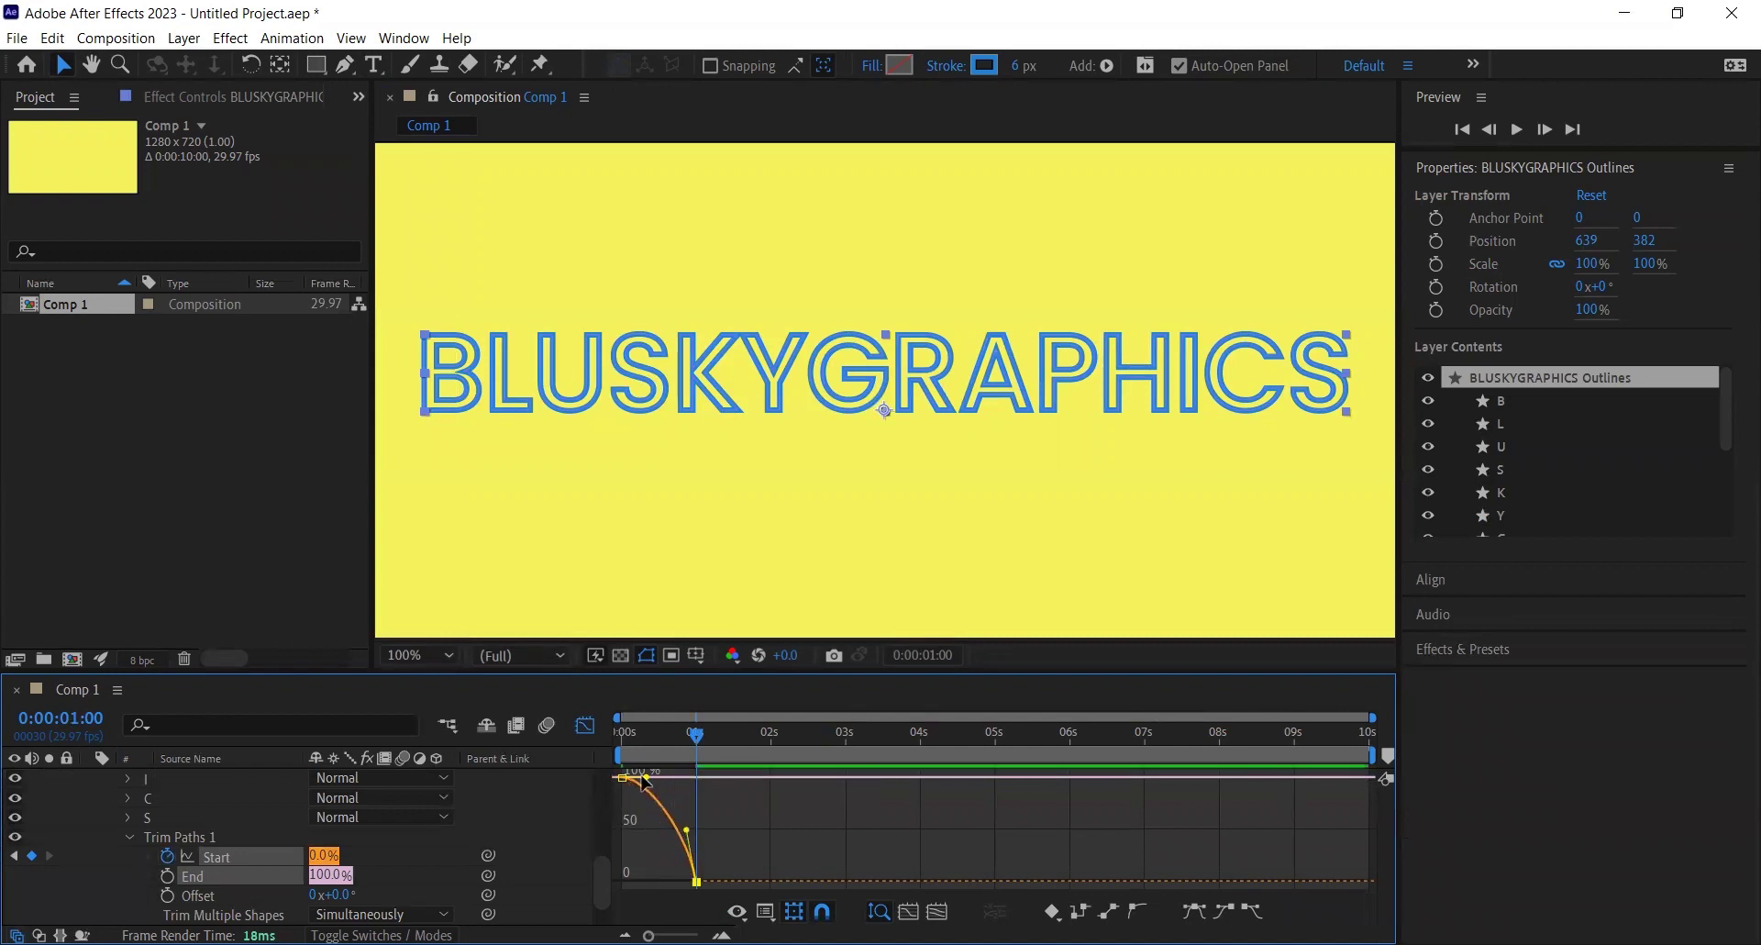
left_click_drag(646, 776, 608, 741)
Step: Preview the outline draw-on animation twice
key("space")
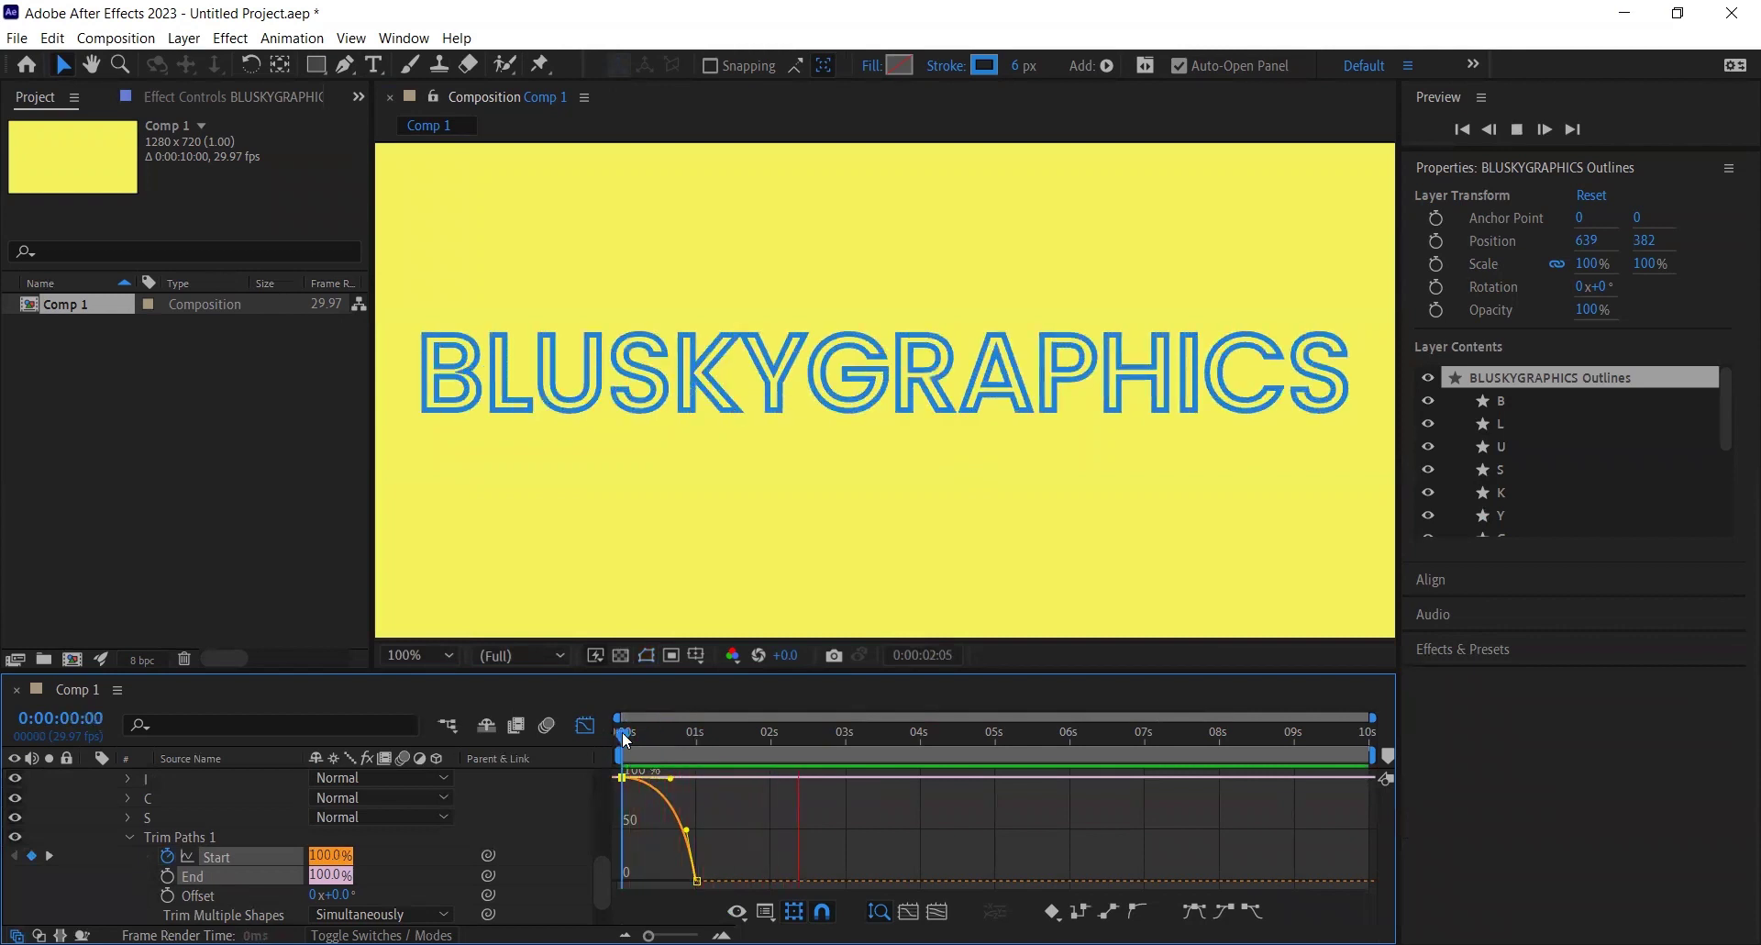
left_click(621, 733)
key("space")
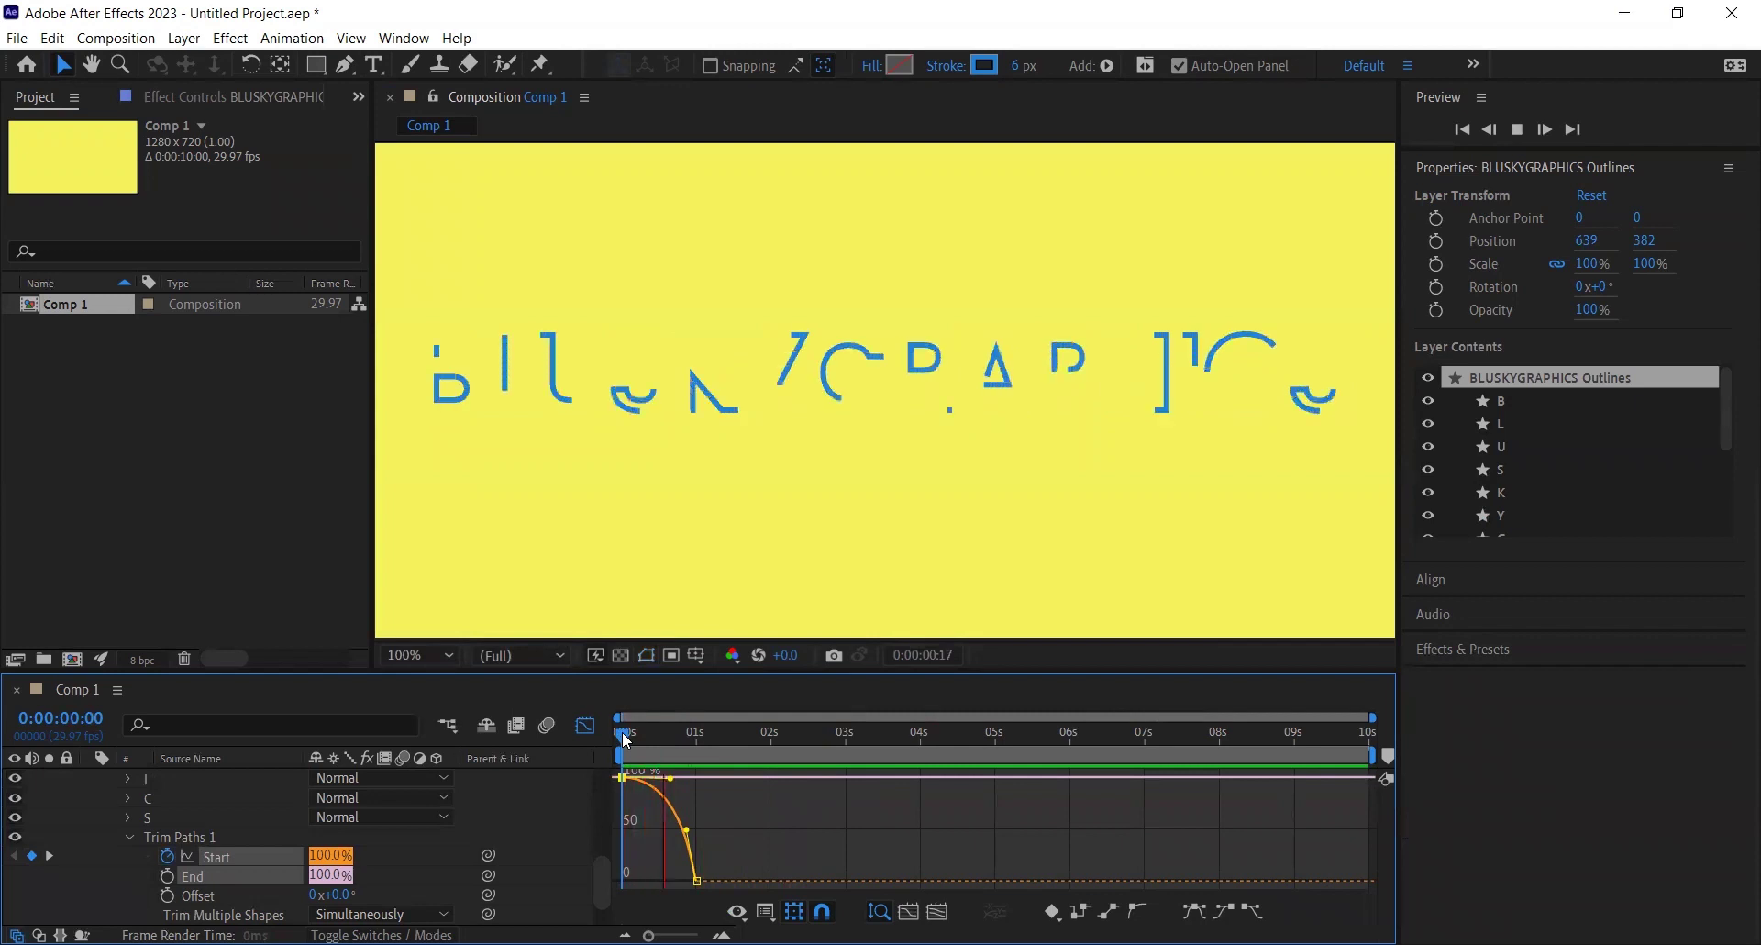
left_click(631, 738)
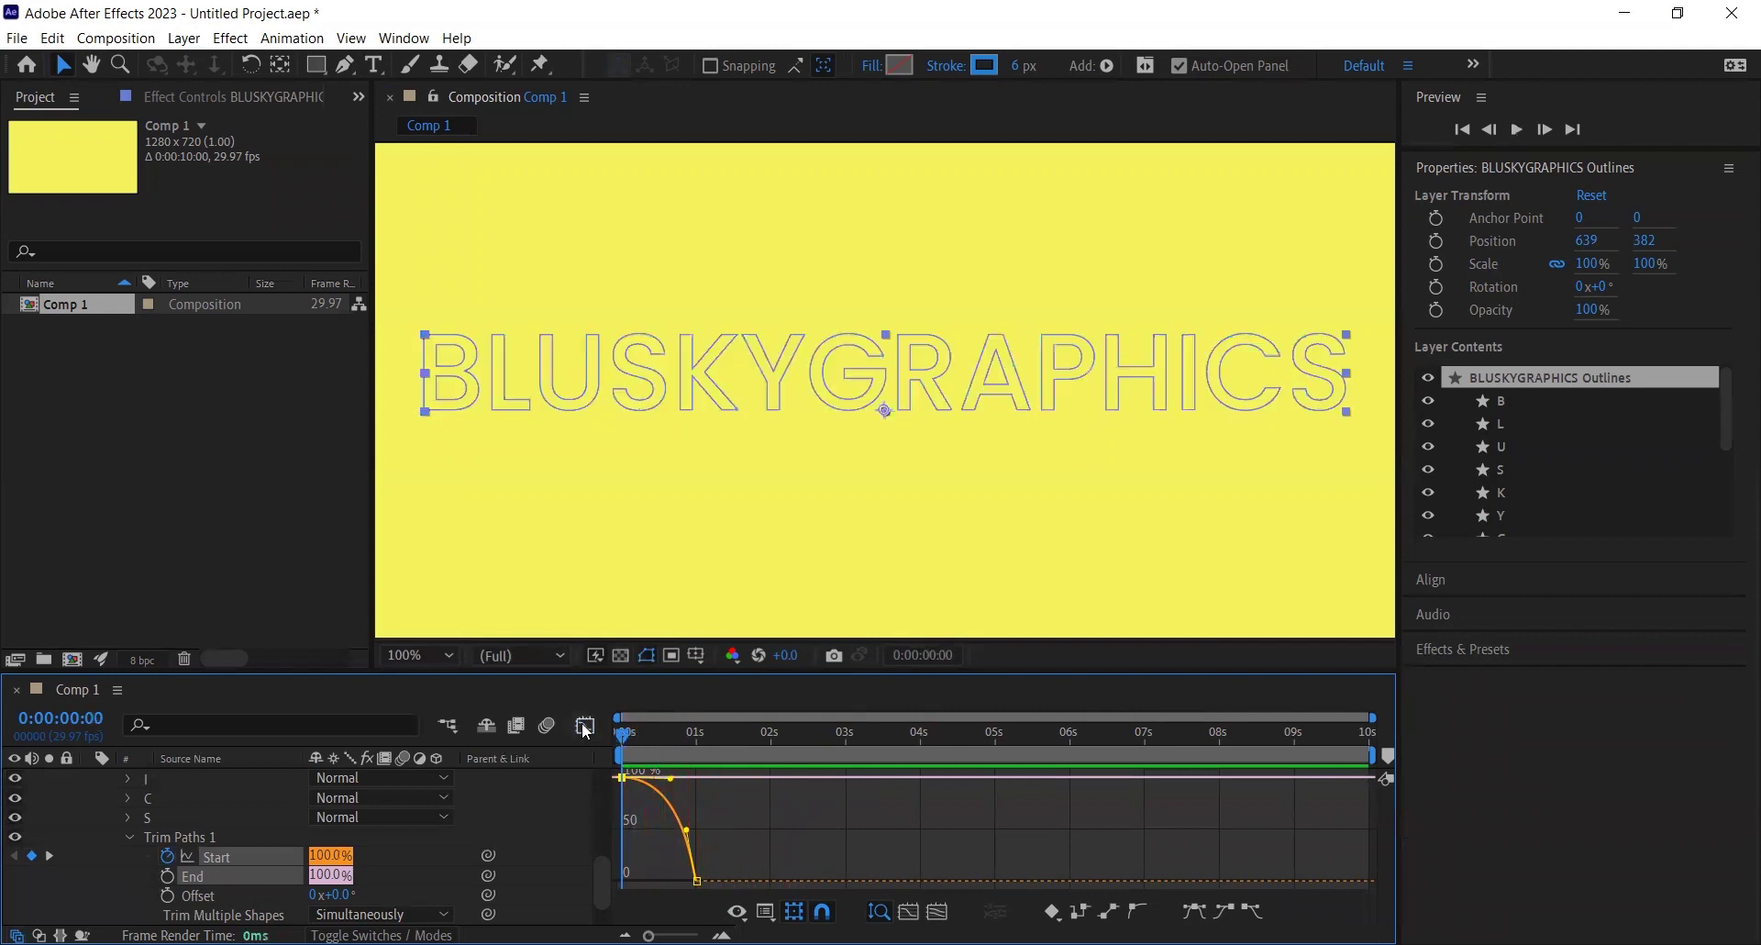
Step: Copy both Start keyframes and paste them at 2 seconds
left_click(584, 726)
left_click_drag(733, 831, 620, 873)
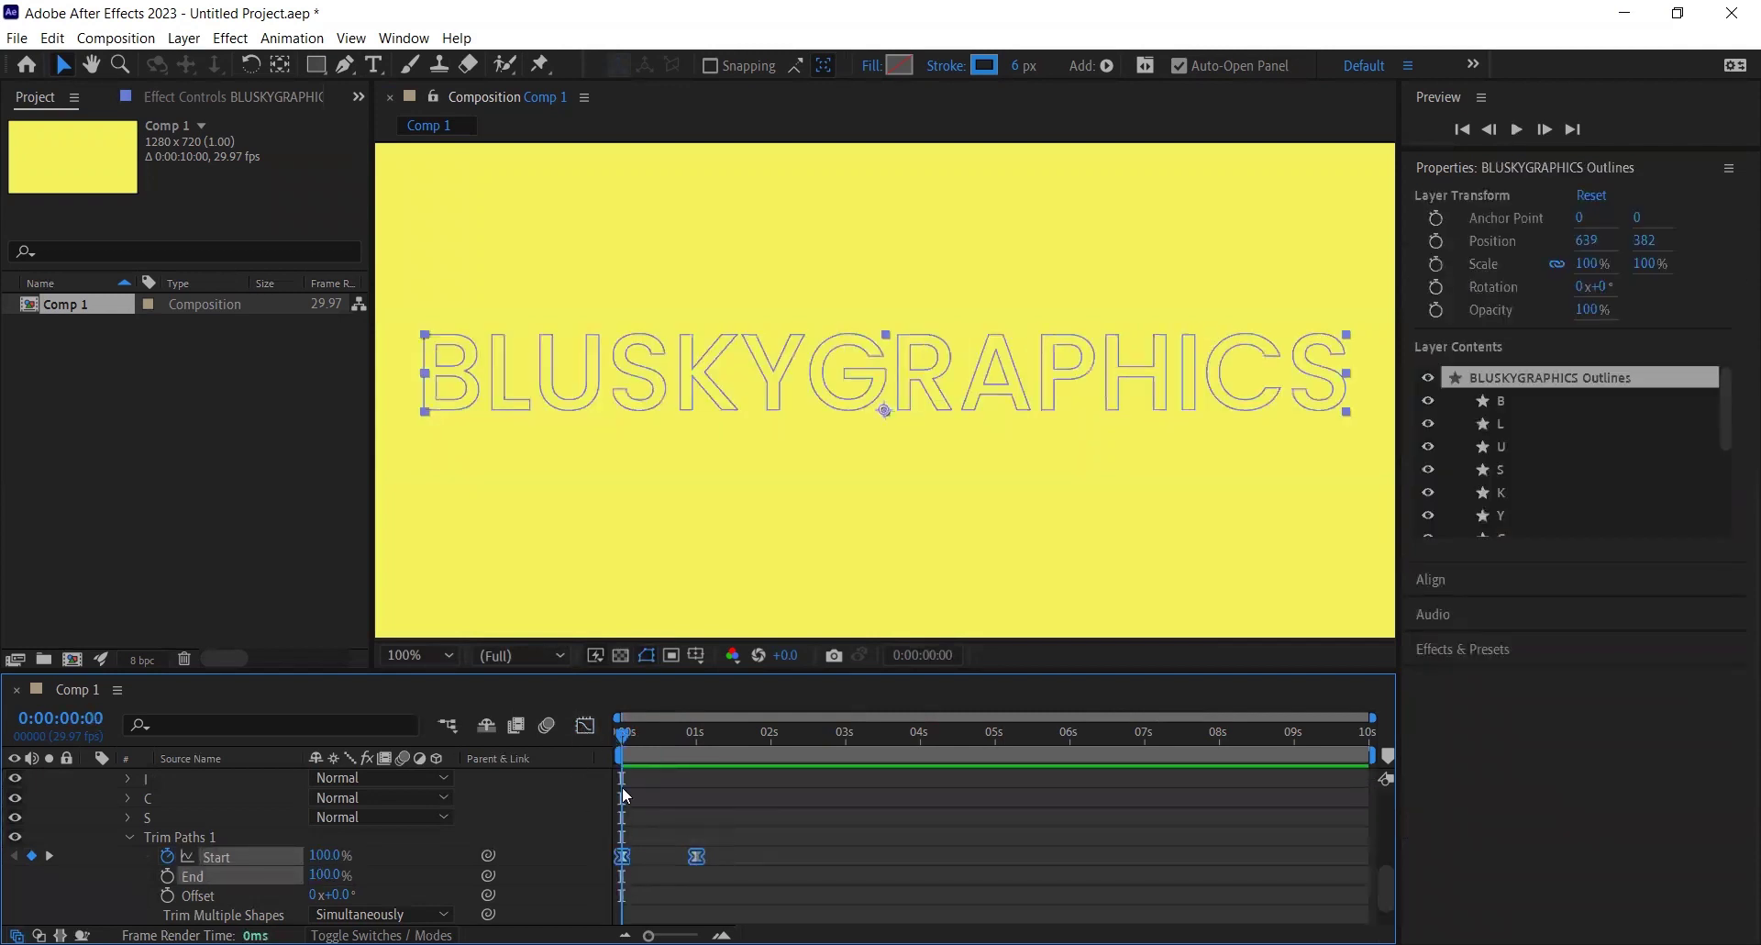
left_click_drag(623, 733, 775, 742)
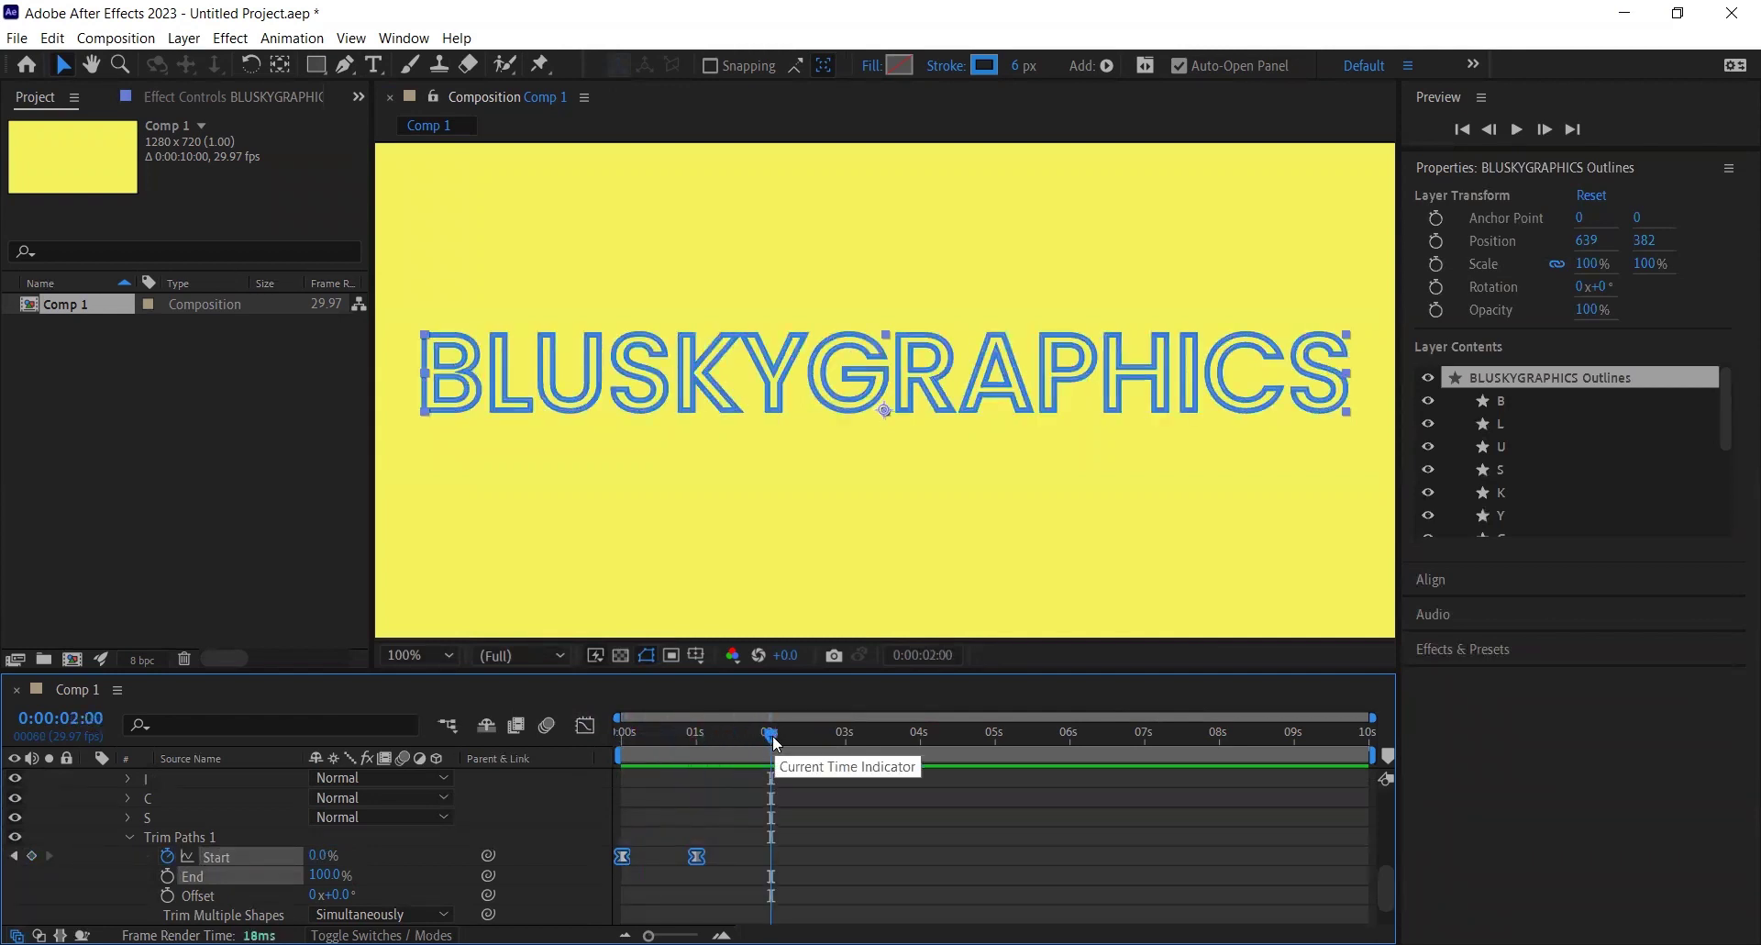
left_click_drag(725, 844, 620, 872)
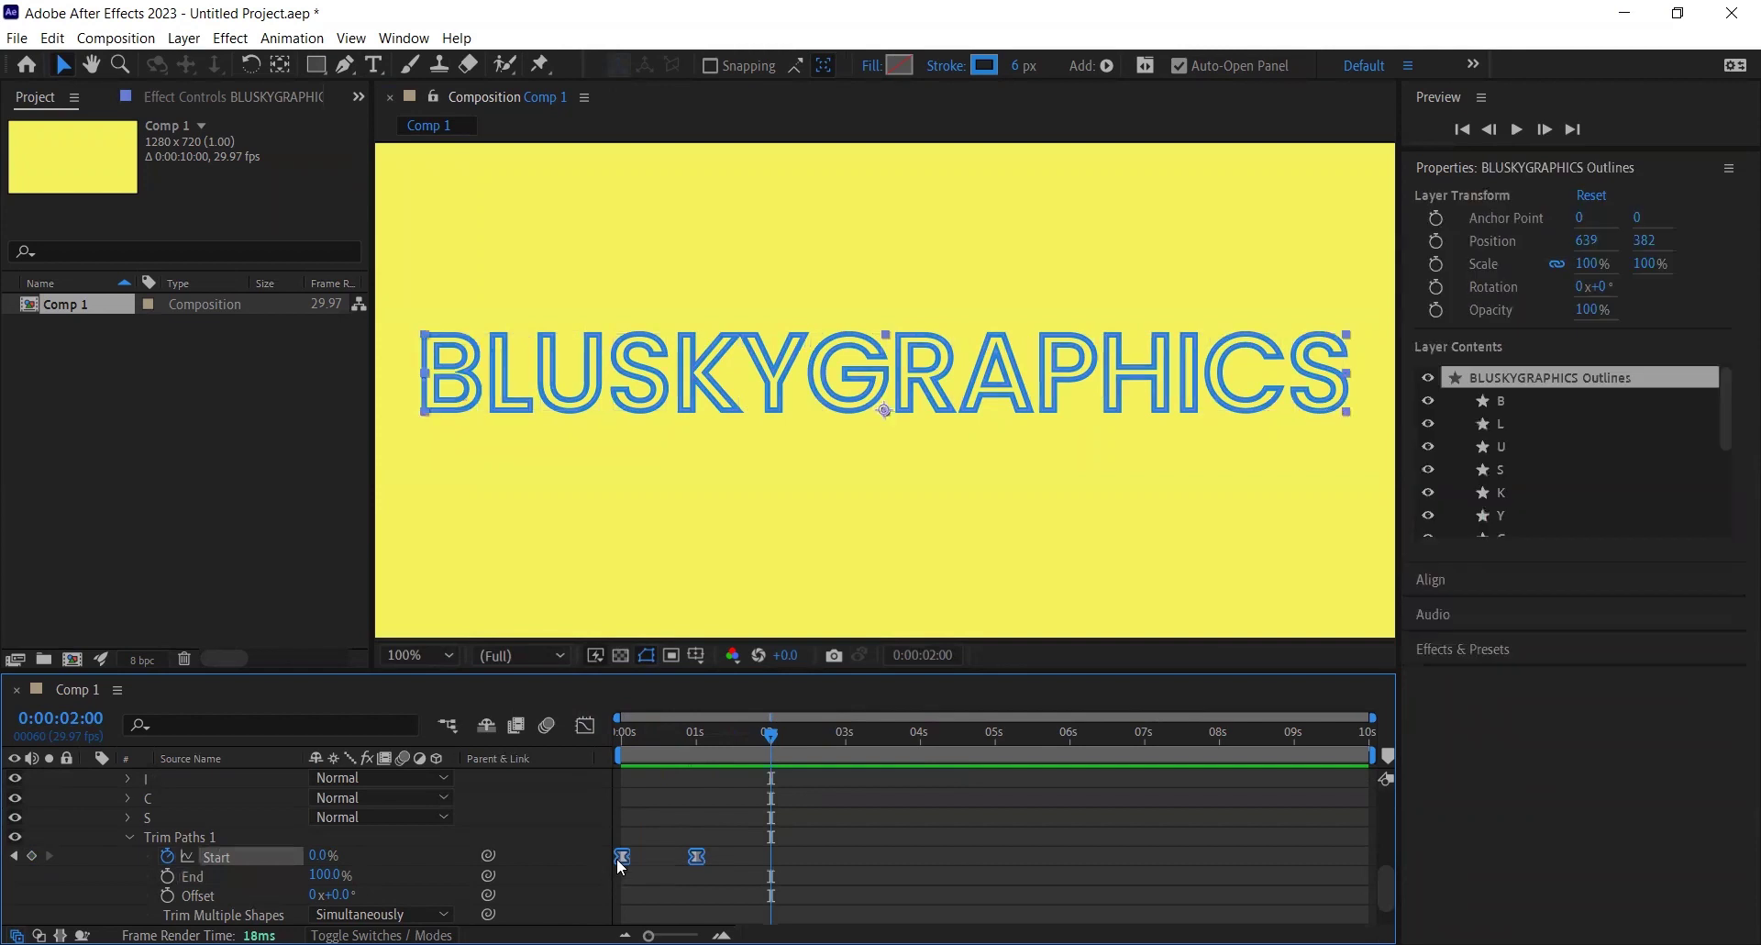
left_click(58, 41)
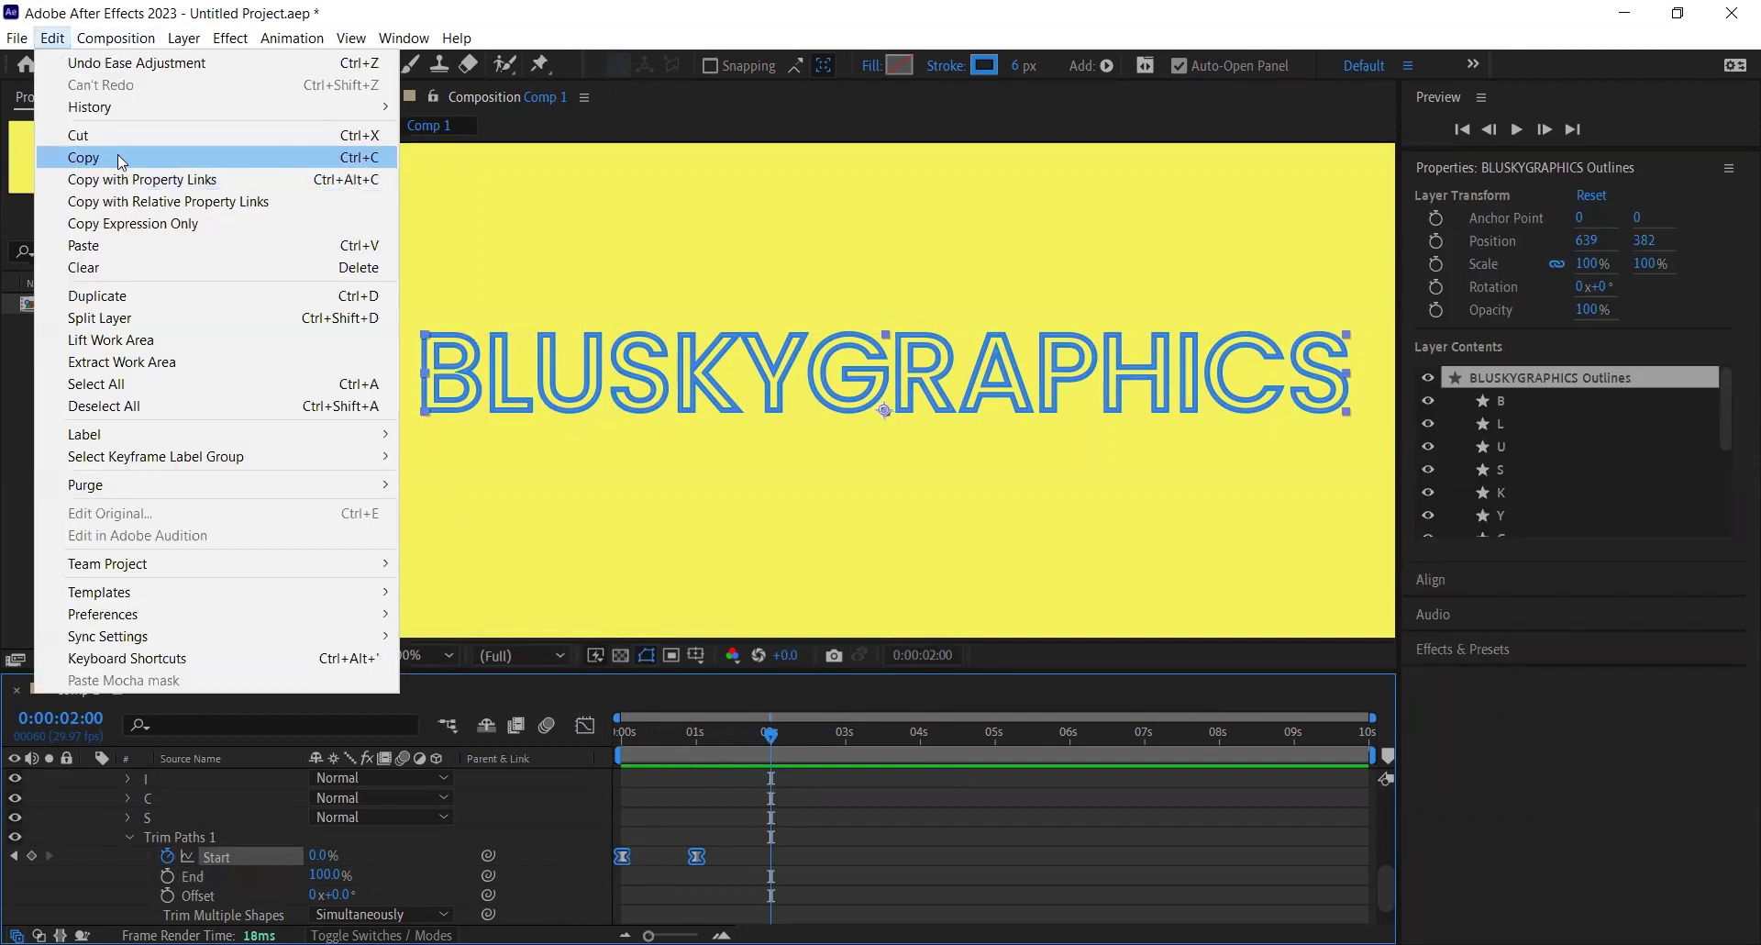
left_click(117, 158)
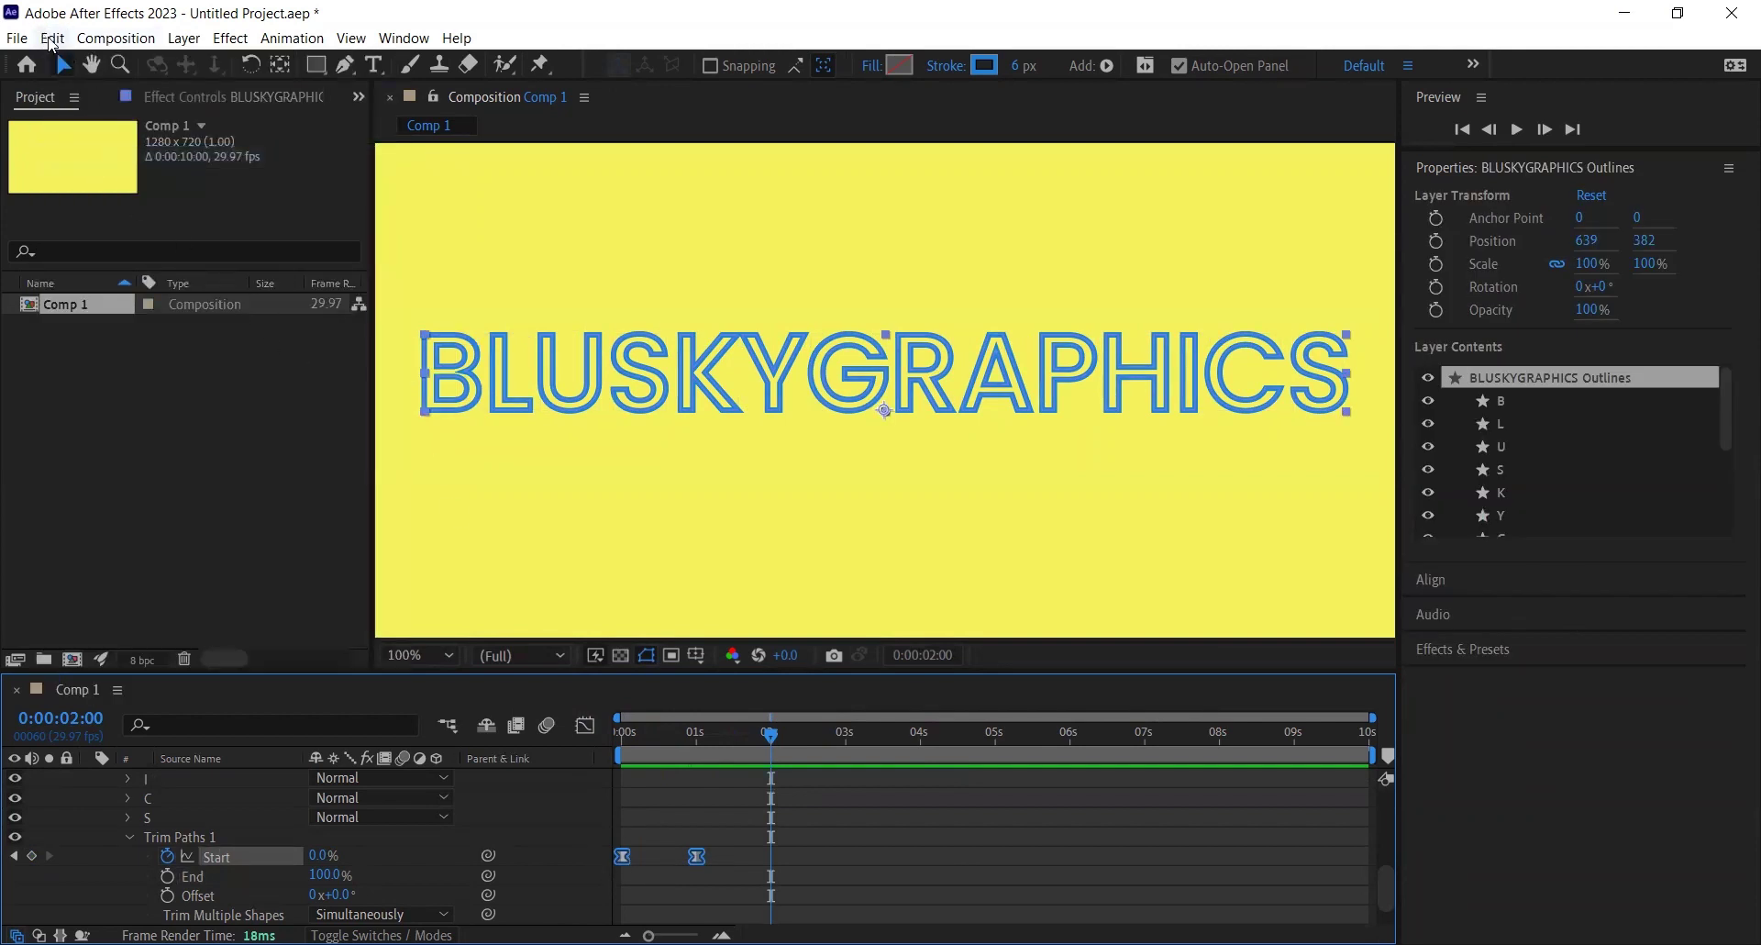
left_click(52, 38)
left_click(117, 245)
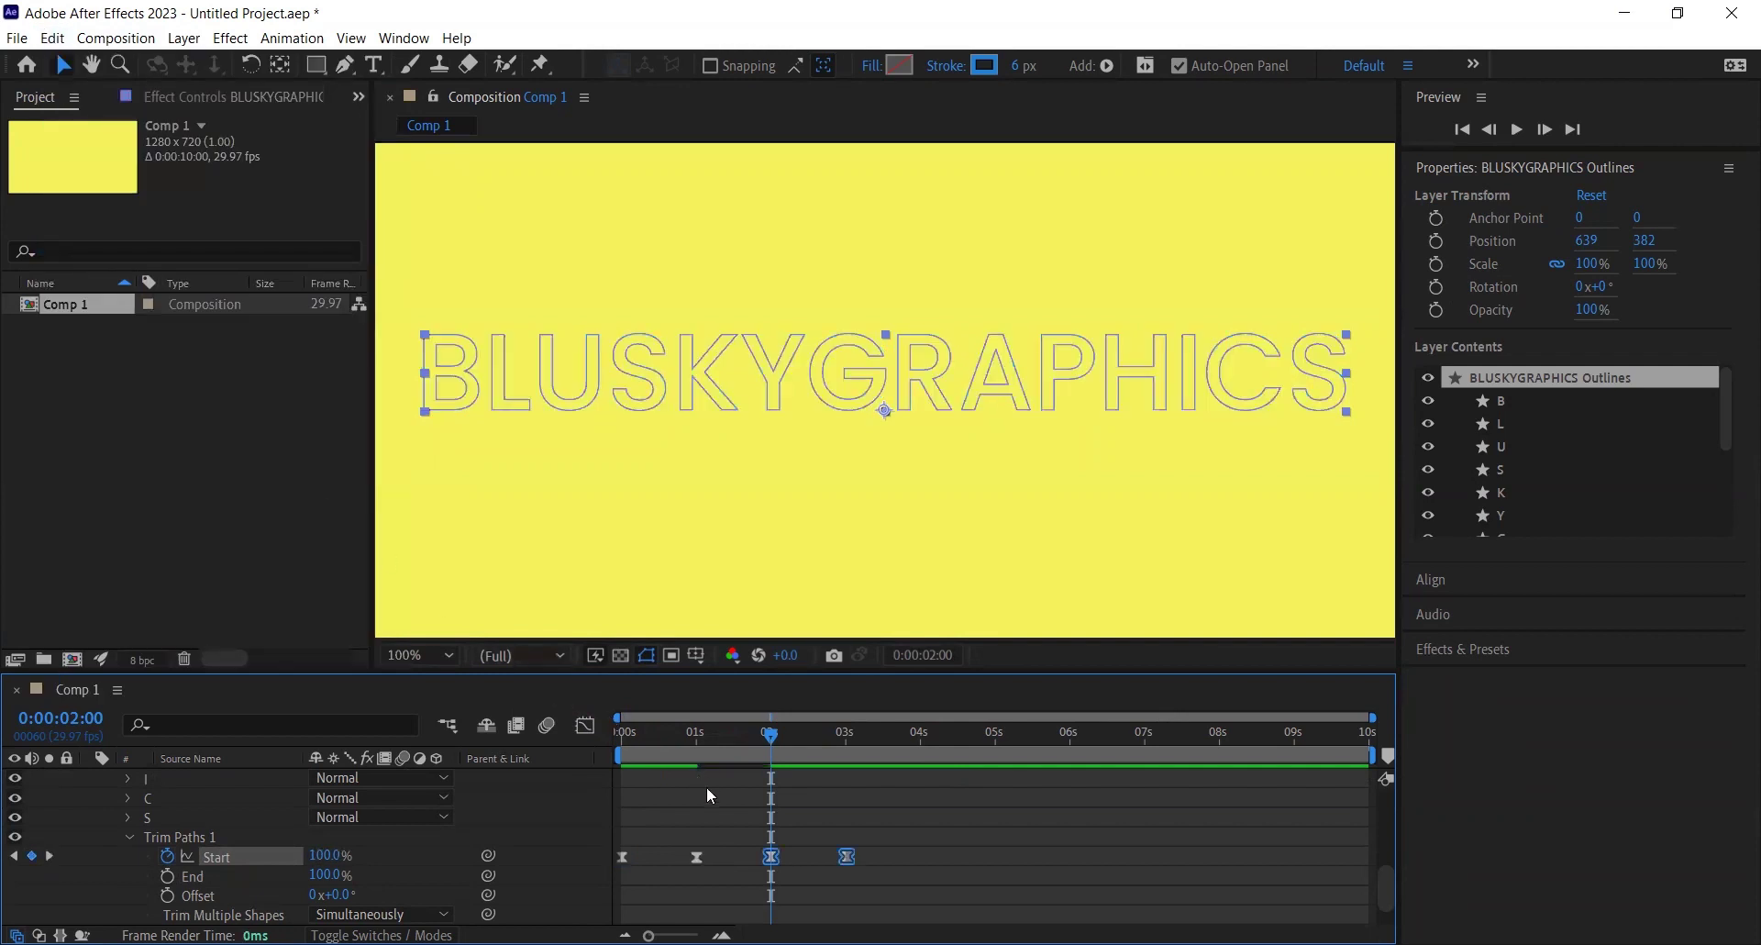
Step: Time-reverse the pasted keyframes so the outline erases between 2 s and 3 s
right_click(775, 858)
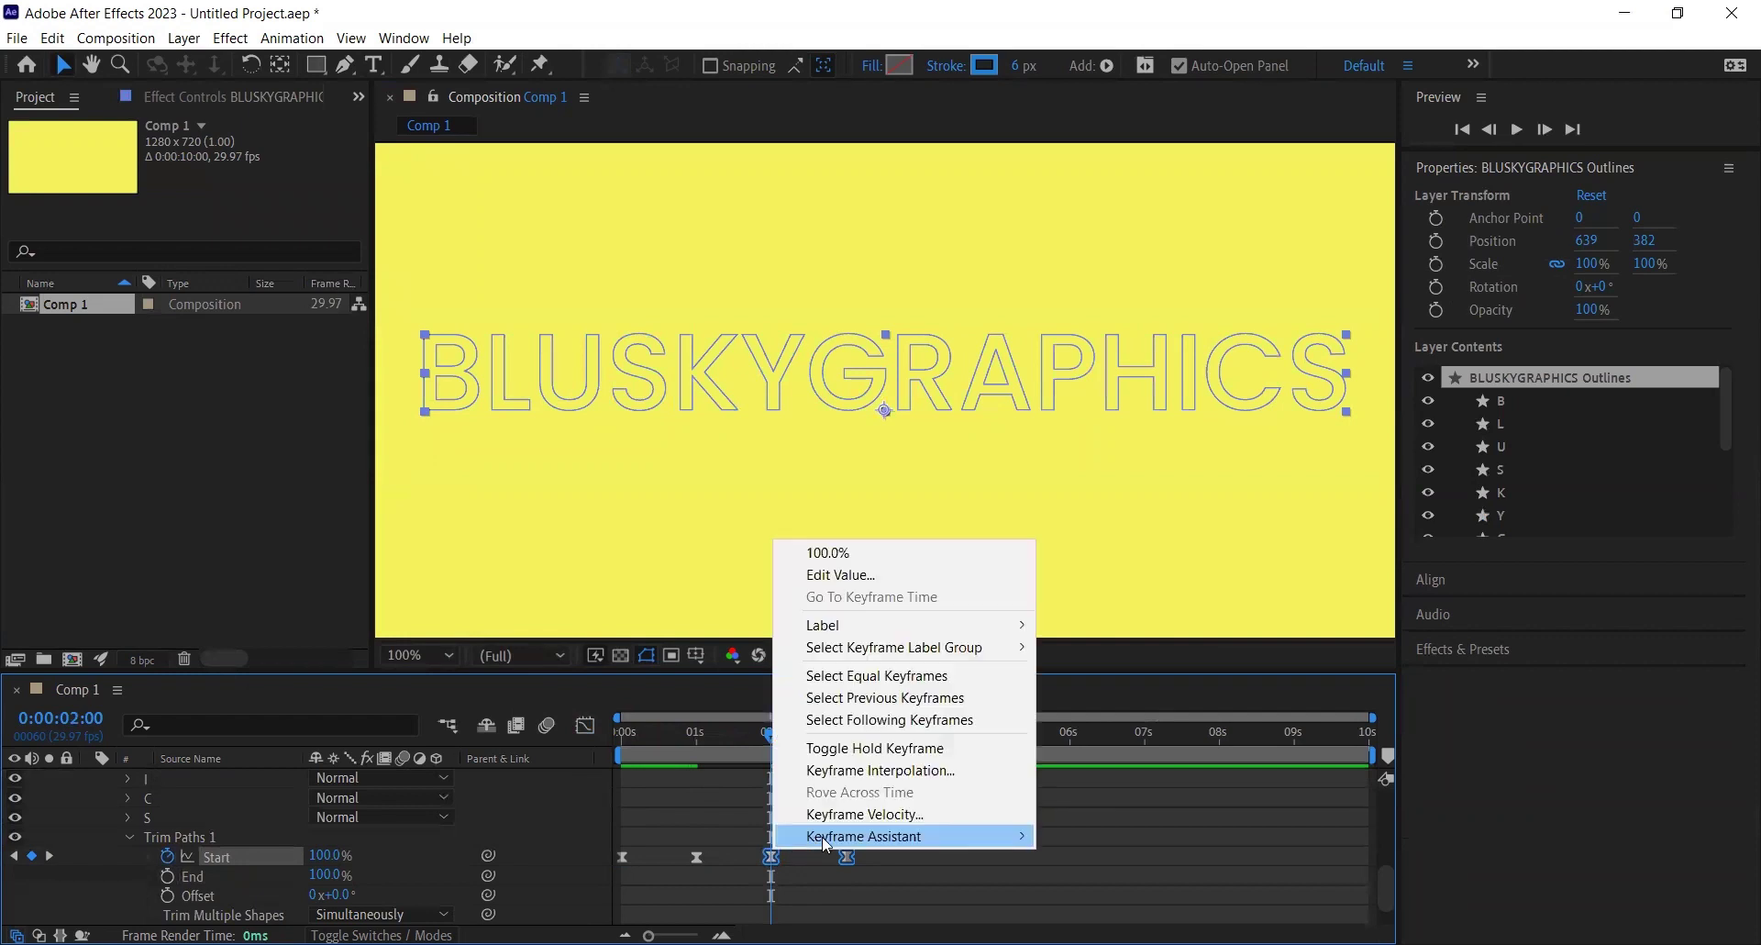
mouse_move(827, 844)
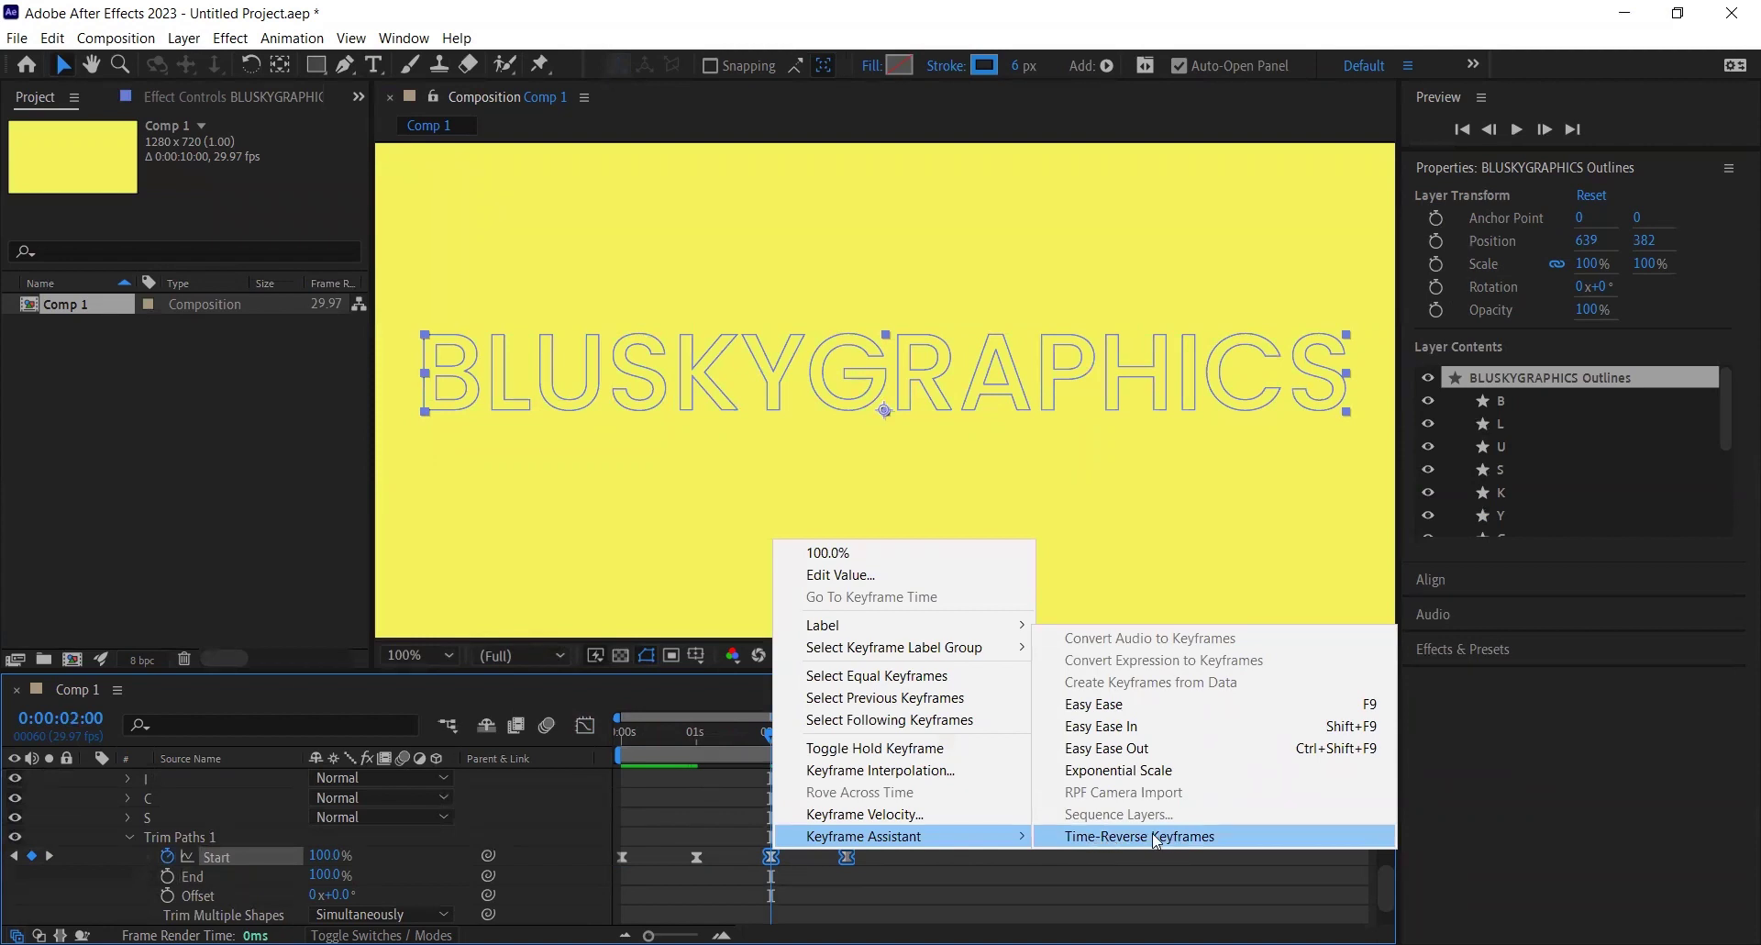
left_click(1110, 839)
left_click_drag(775, 745, 737, 747)
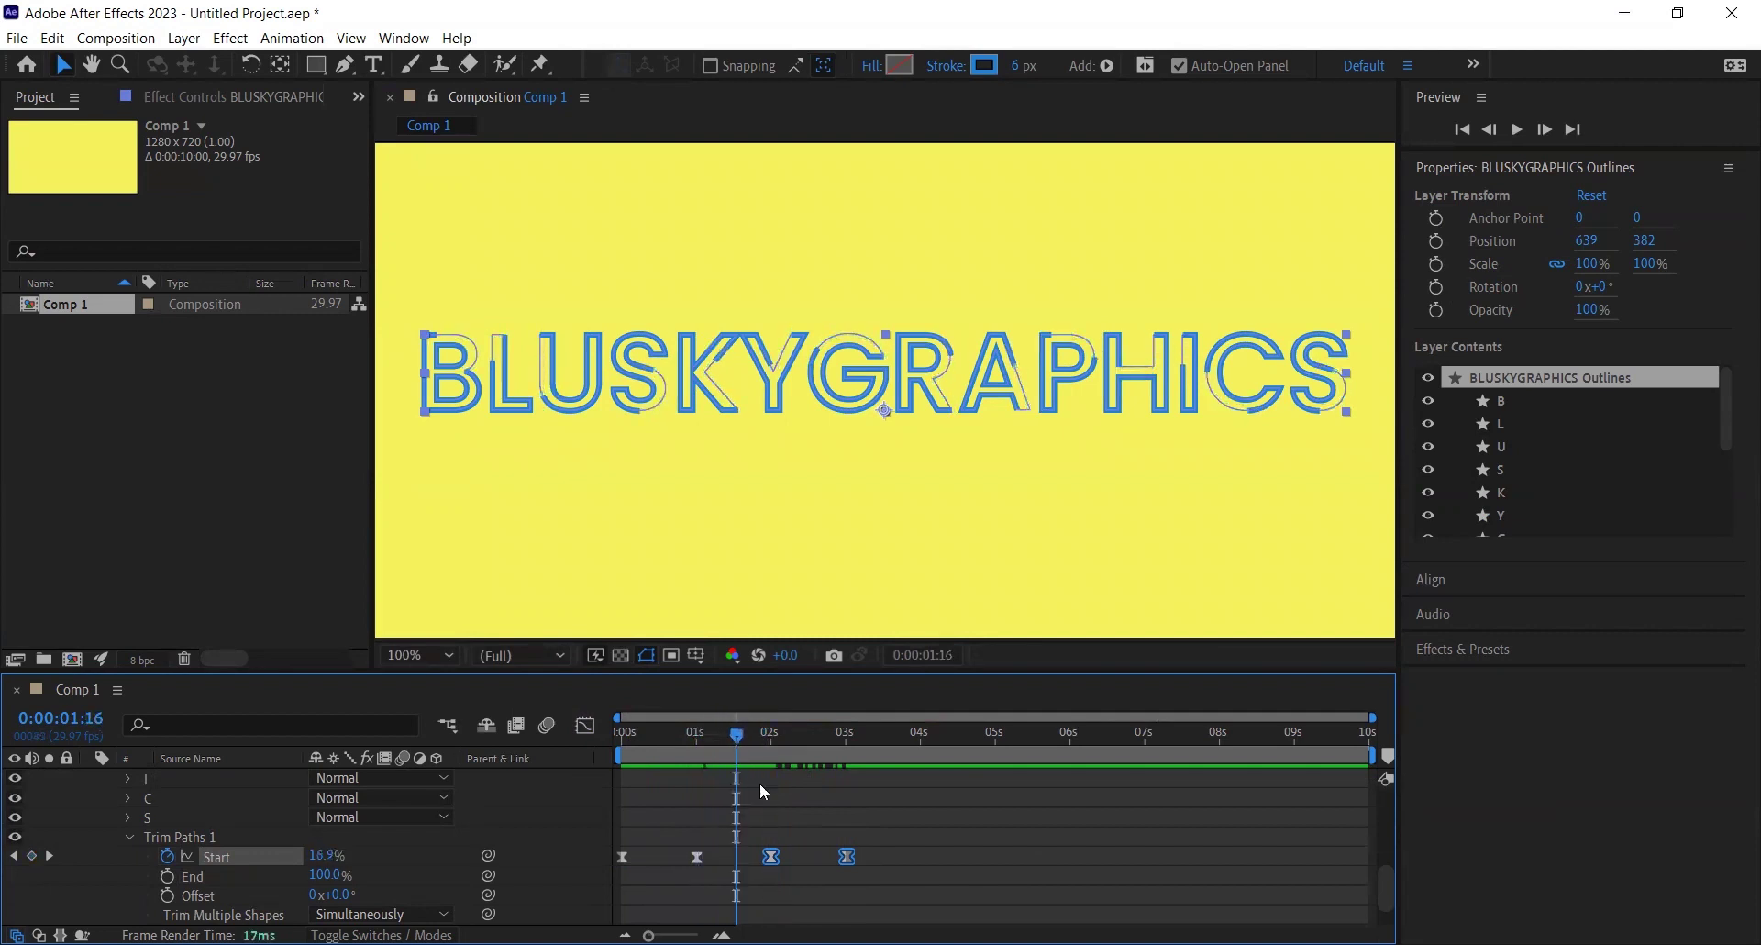
Step: Reshape the exit Start keyframe's easing curve in the Graph Editor
left_click_drag(890, 829, 601, 872)
left_click(585, 726)
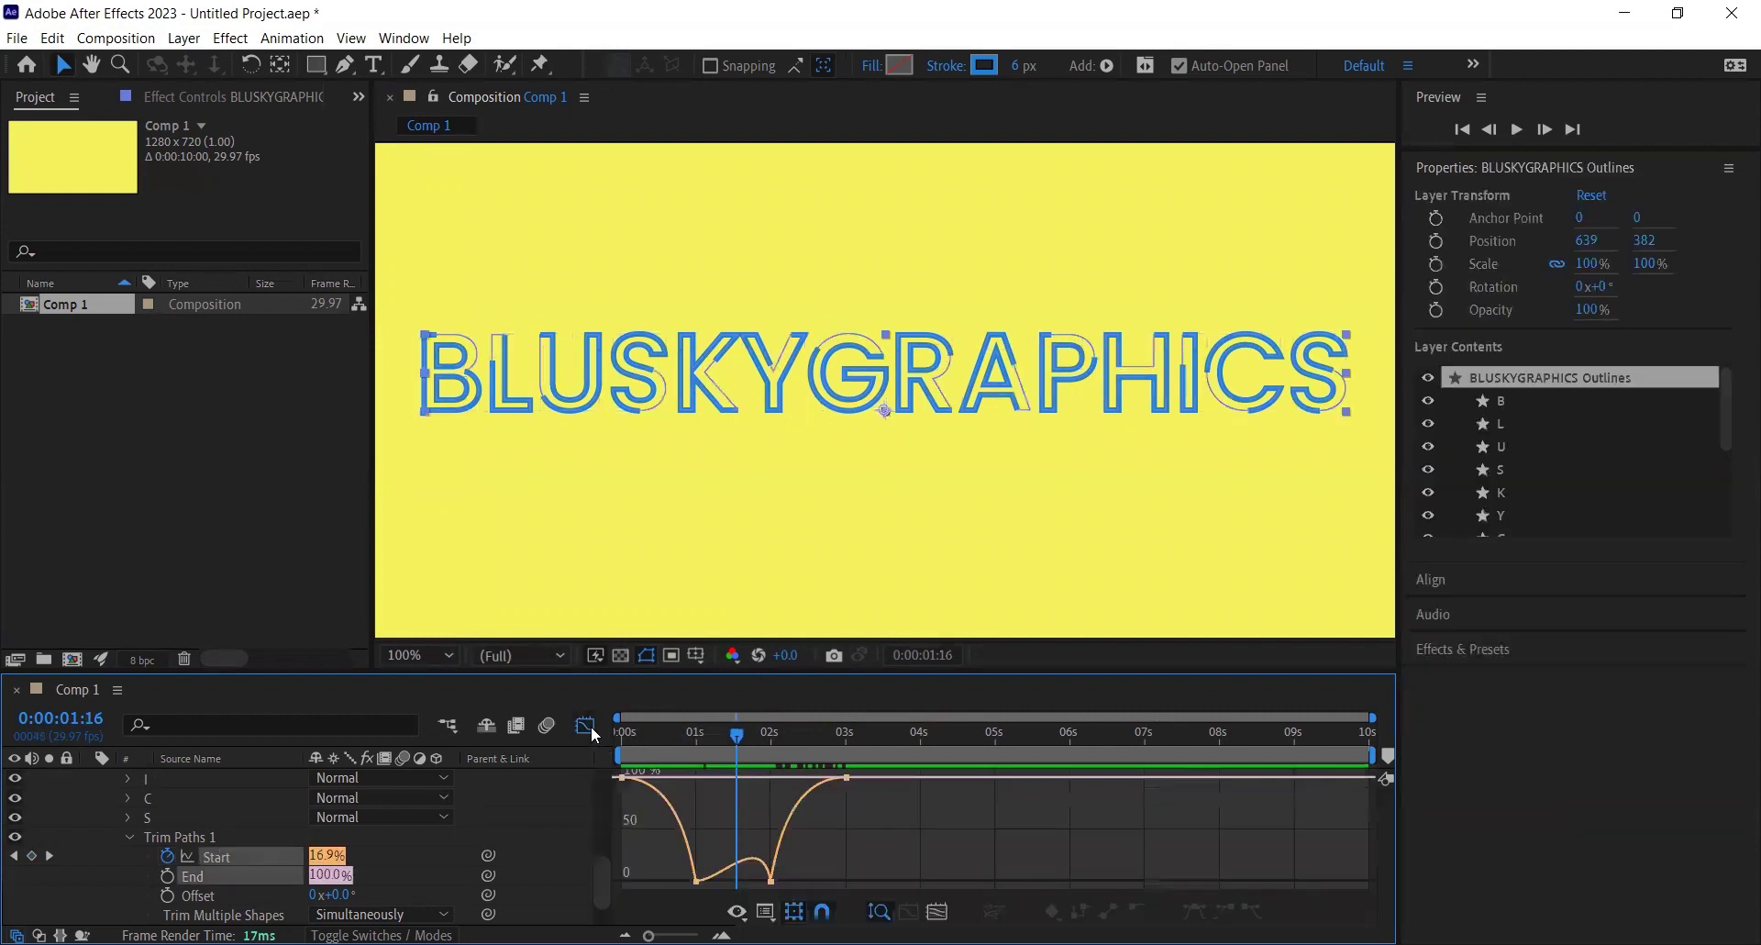
left_click(772, 881)
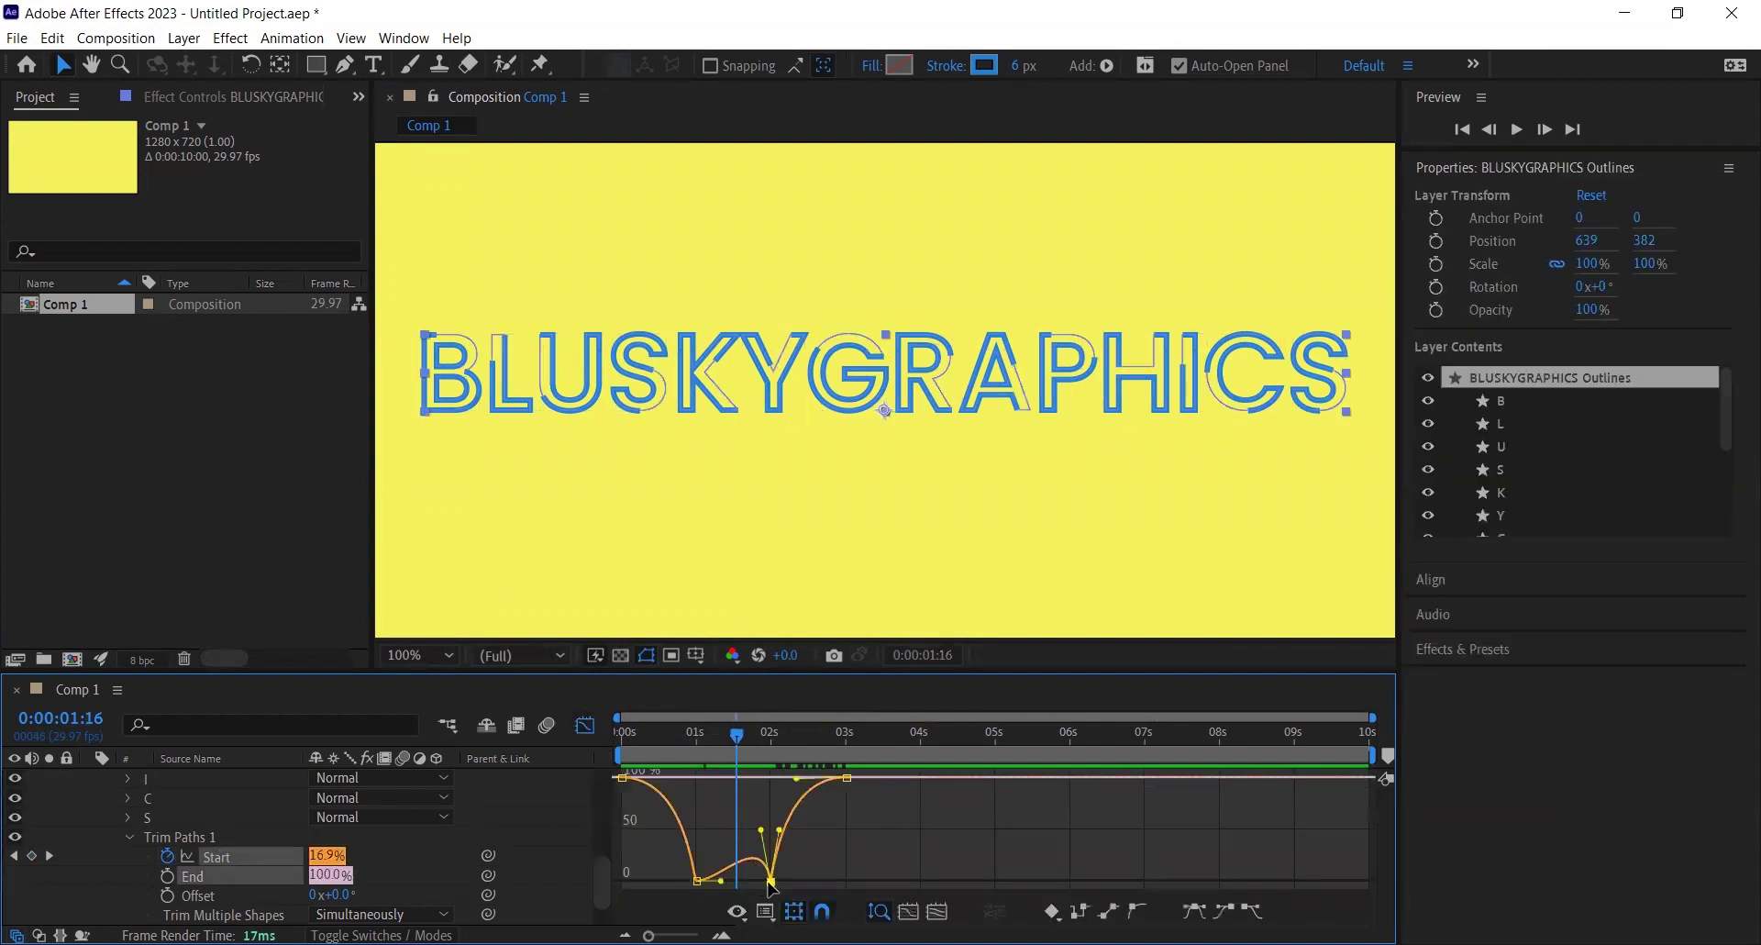
left_click_drag(762, 837, 748, 885)
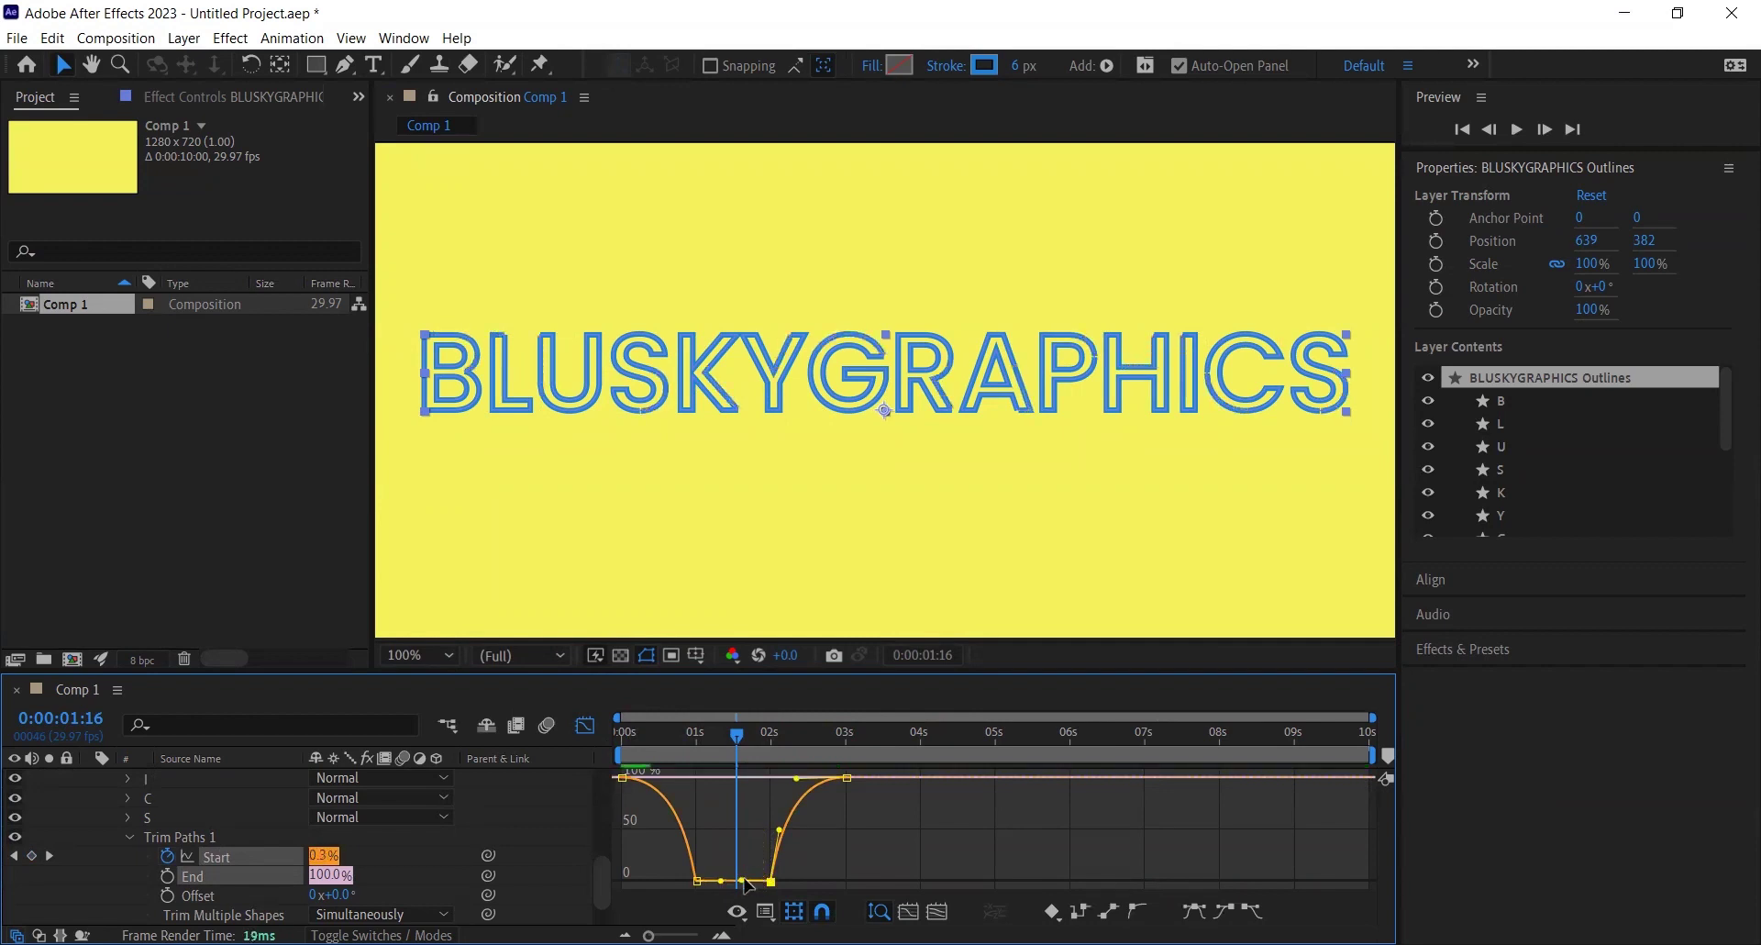
left_click(585, 726)
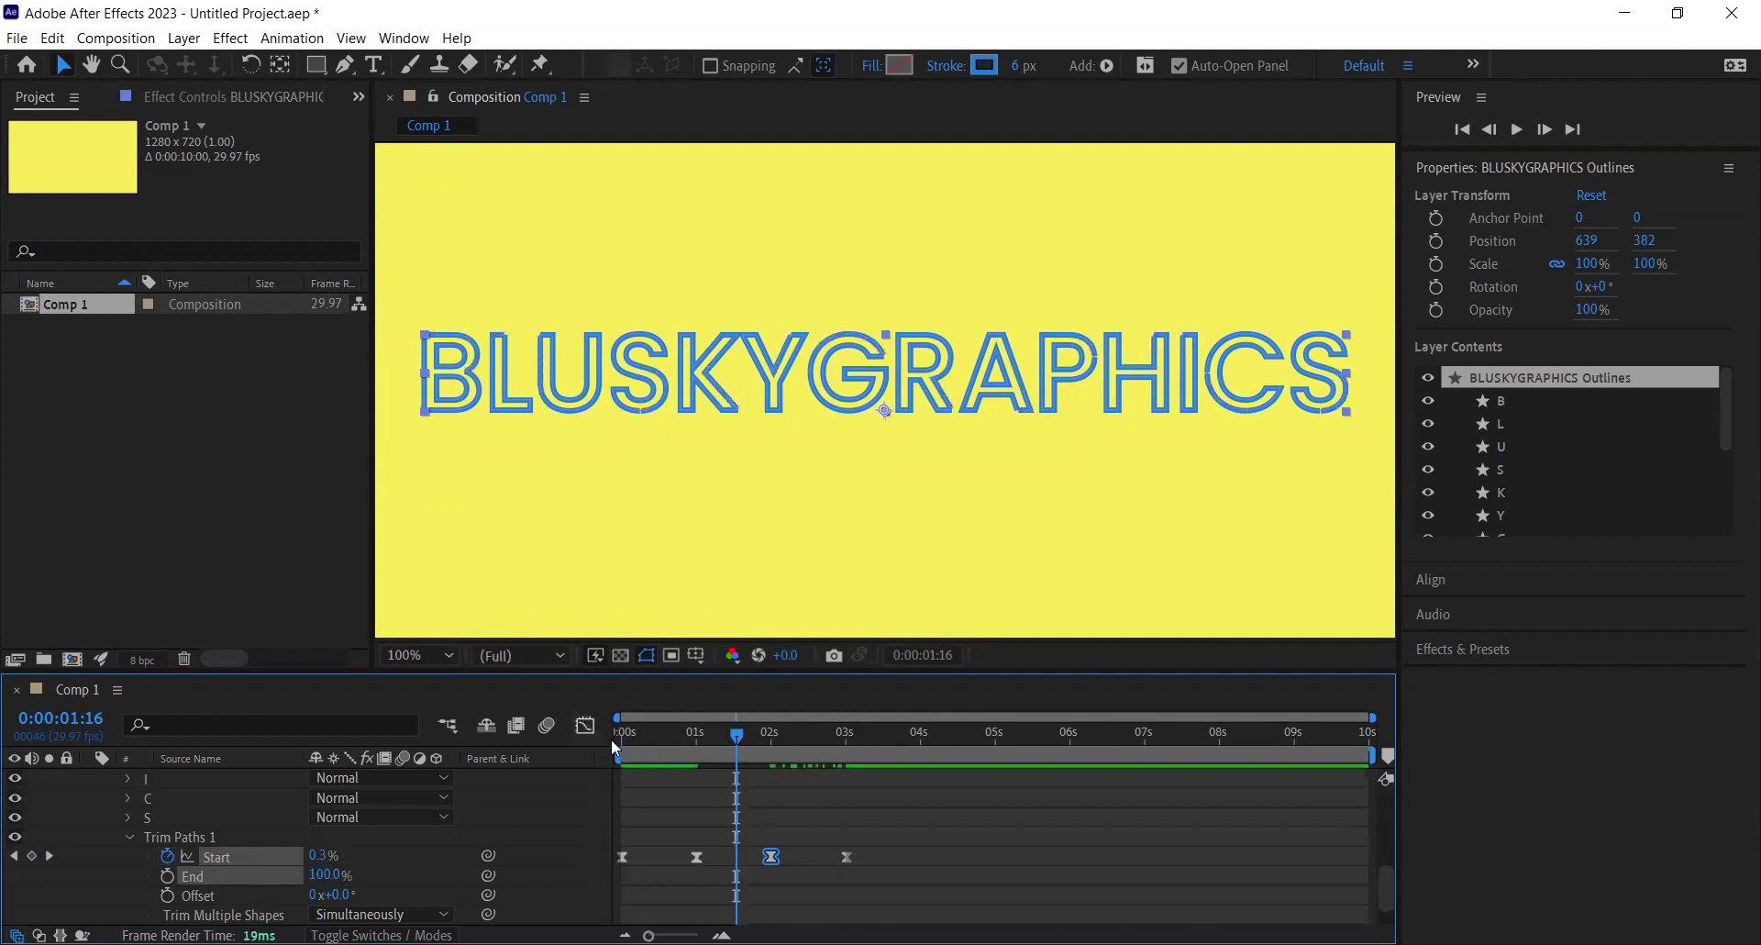
Step: Scrub and preview the reveal and exit animation
left_click_drag(741, 743, 588, 731)
key("space")
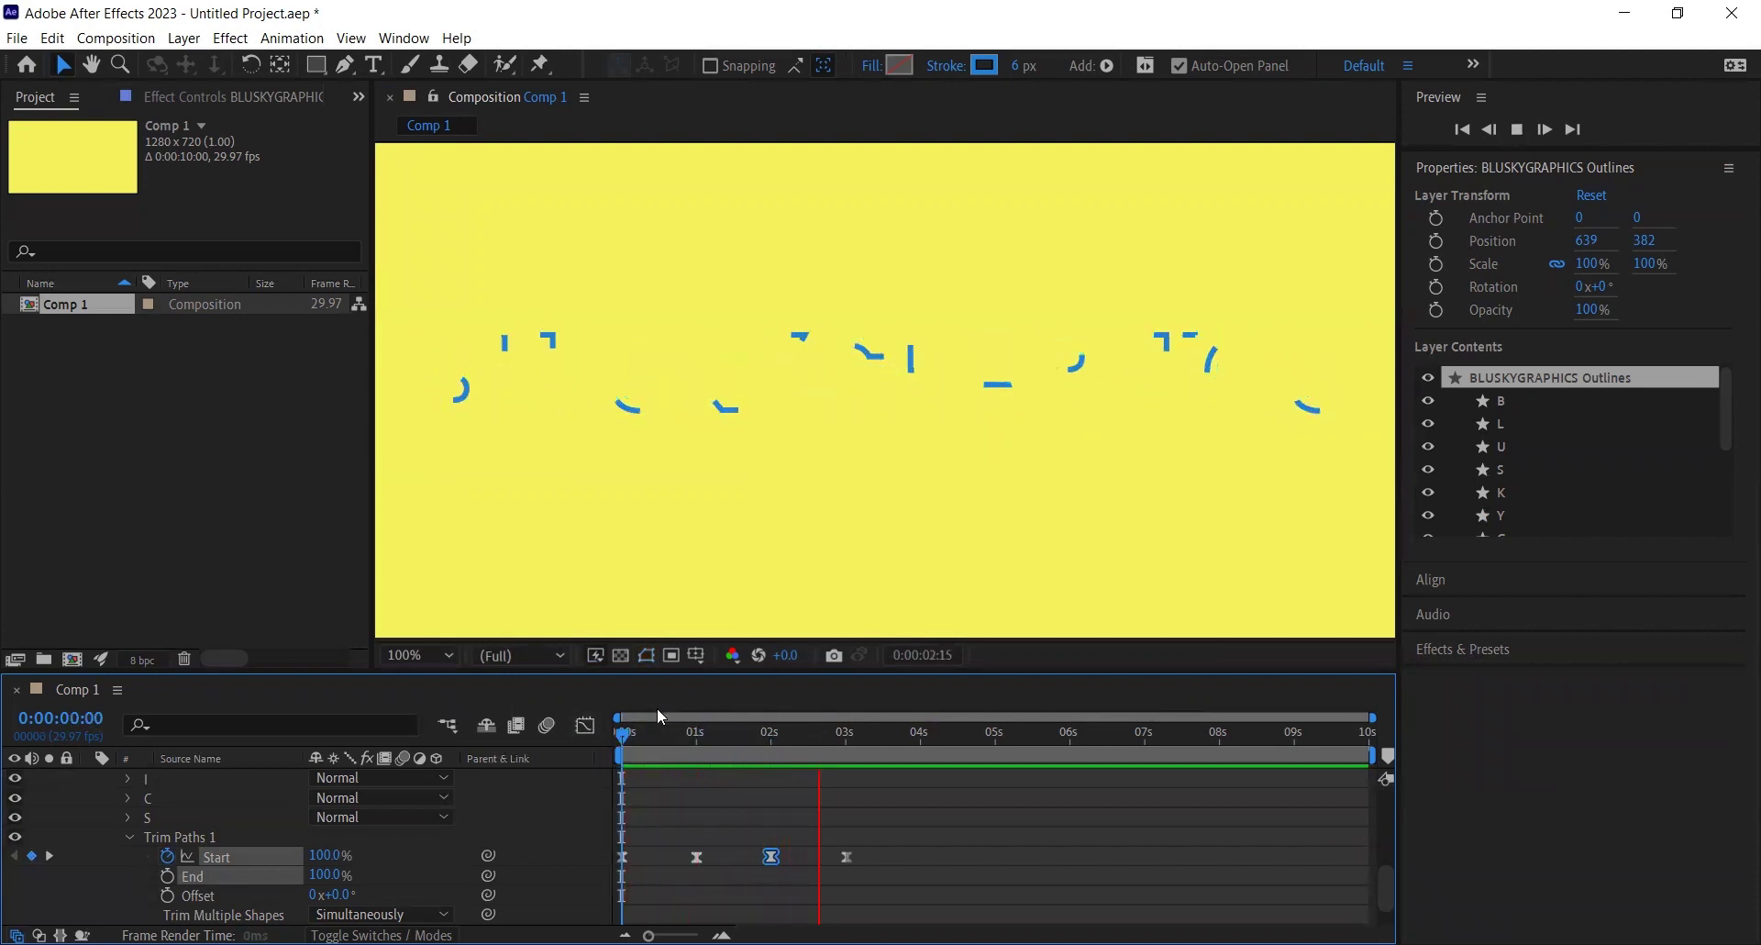
mouse_move(628, 737)
left_mouse_down()
mouse_move(813, 740)
mouse_move(605, 750)
left_mouse_up()
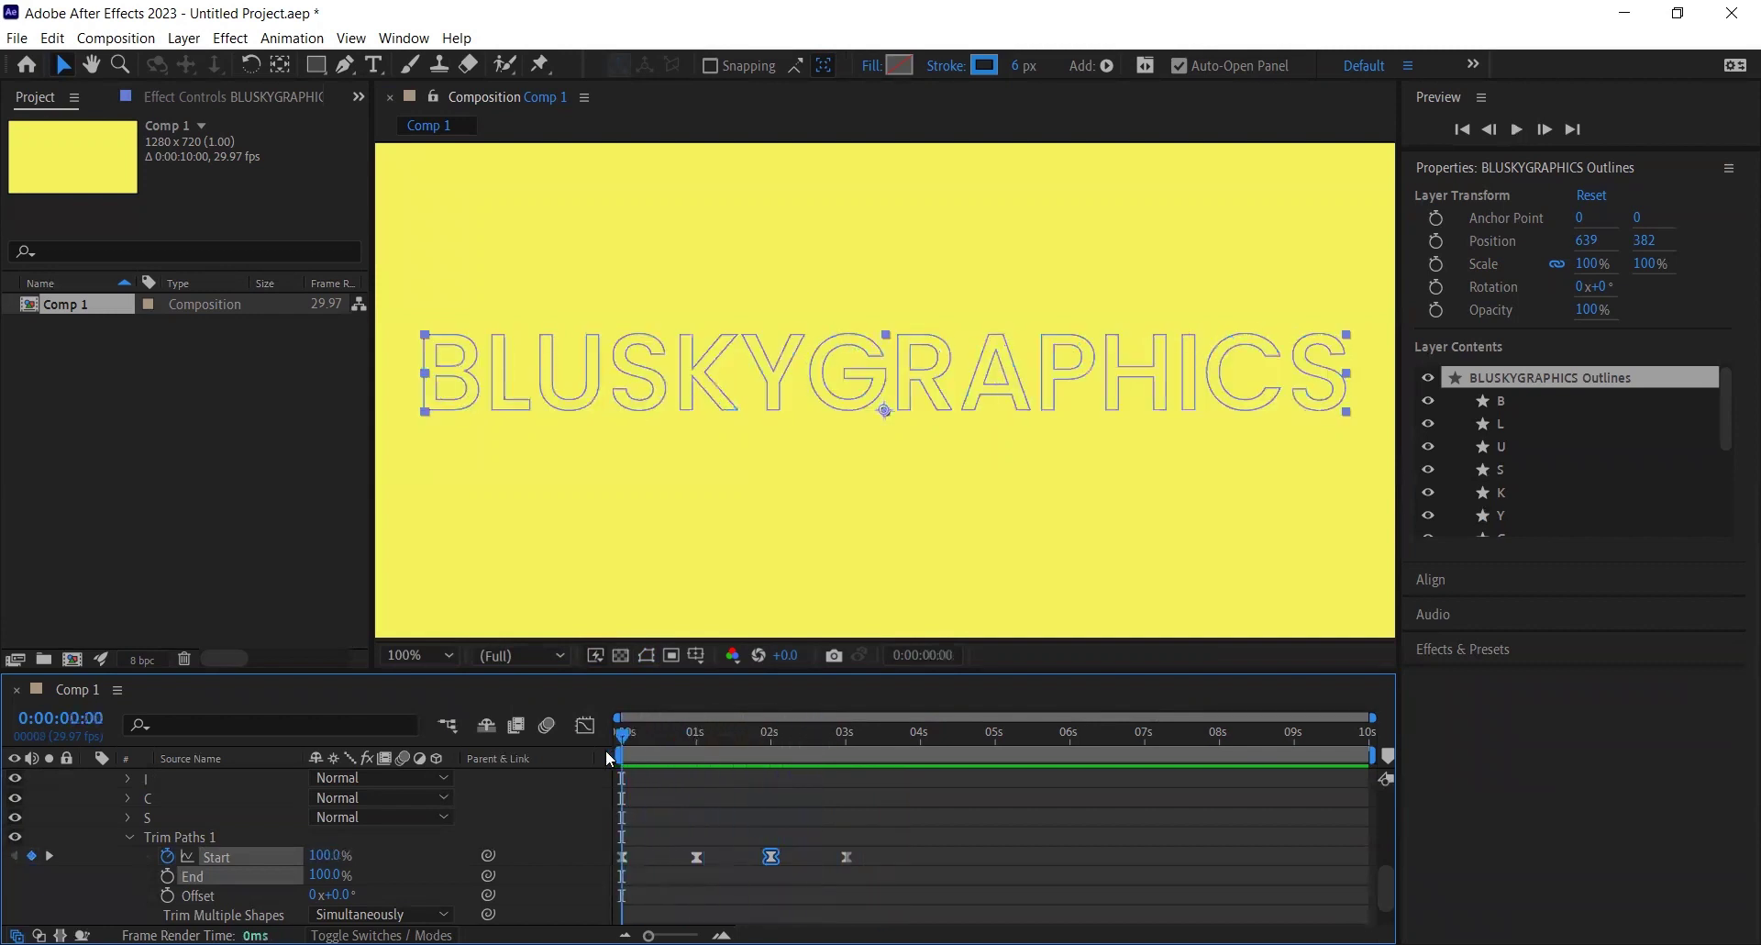
scroll(183, 800, "up", 5)
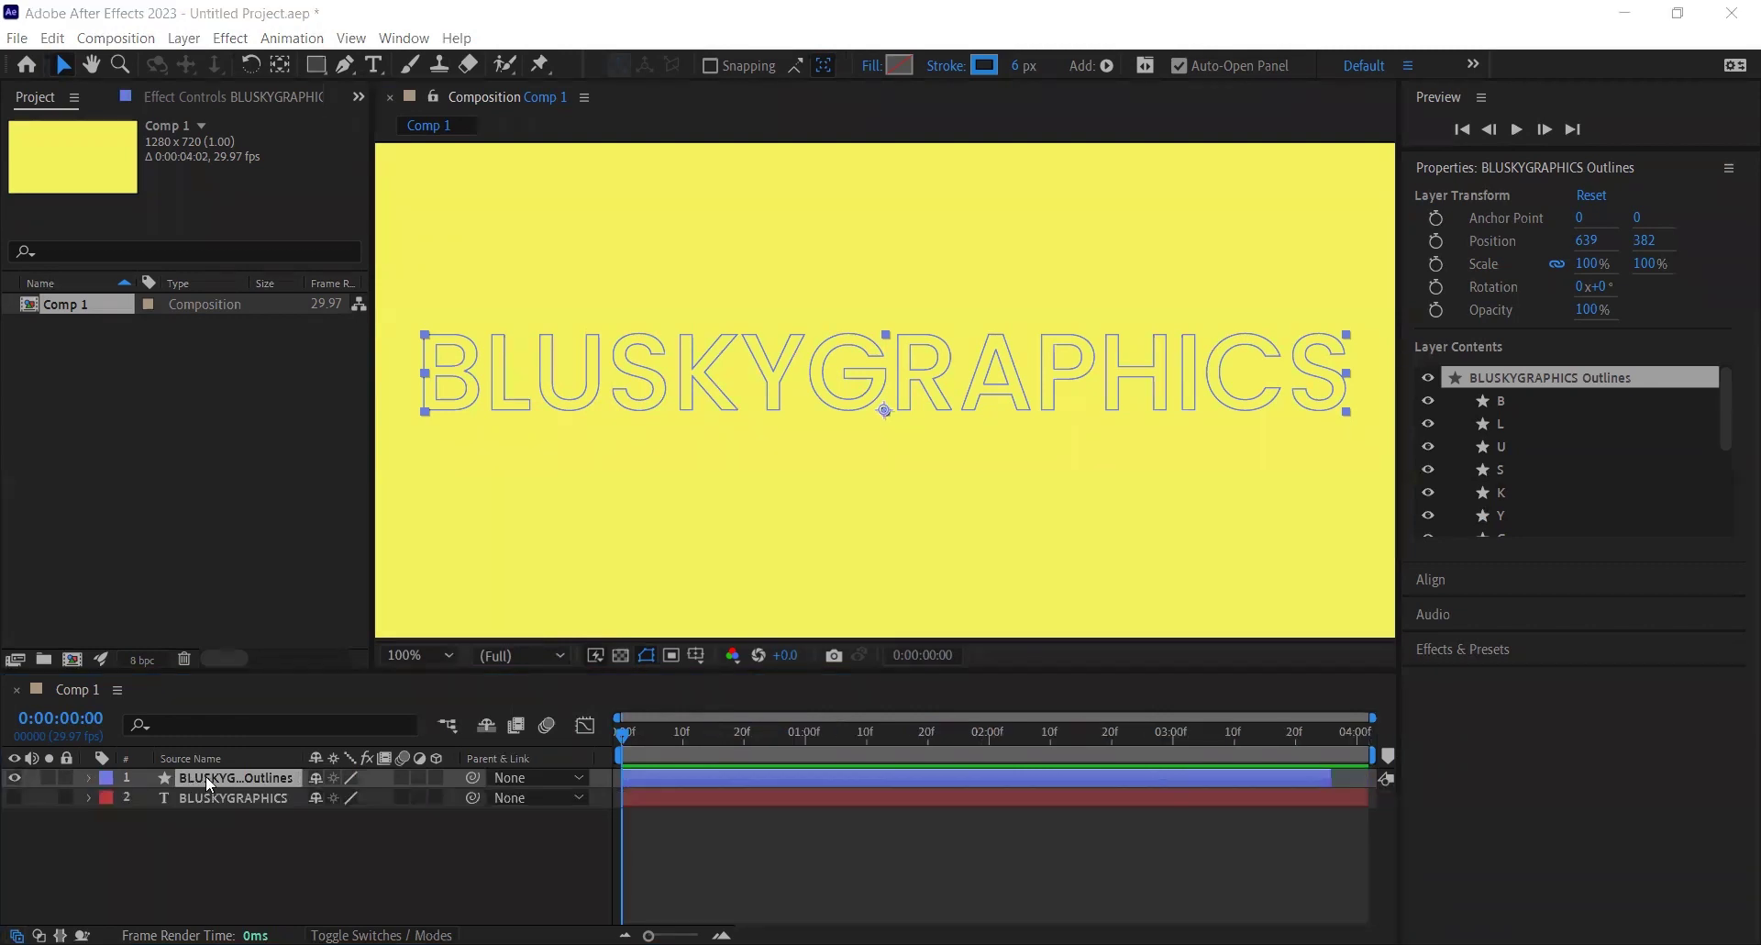
Step: Duplicate the BLUSKYGRAPHICS Outlines layer
left_click(206, 777)
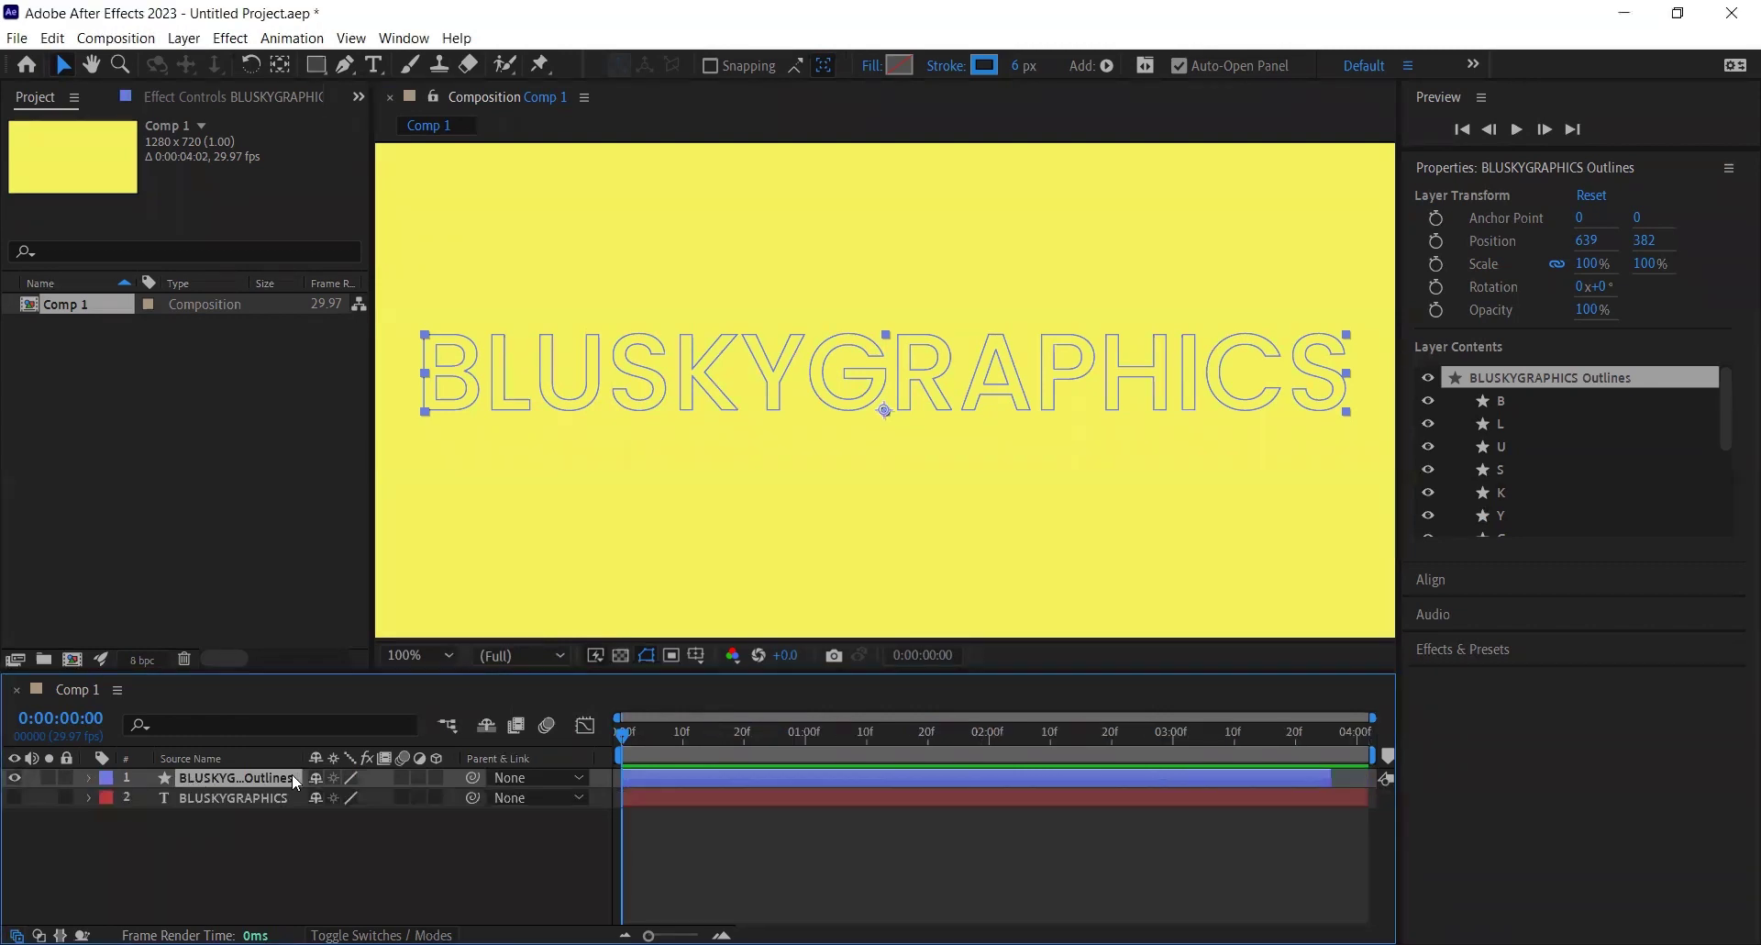
left_click(53, 38)
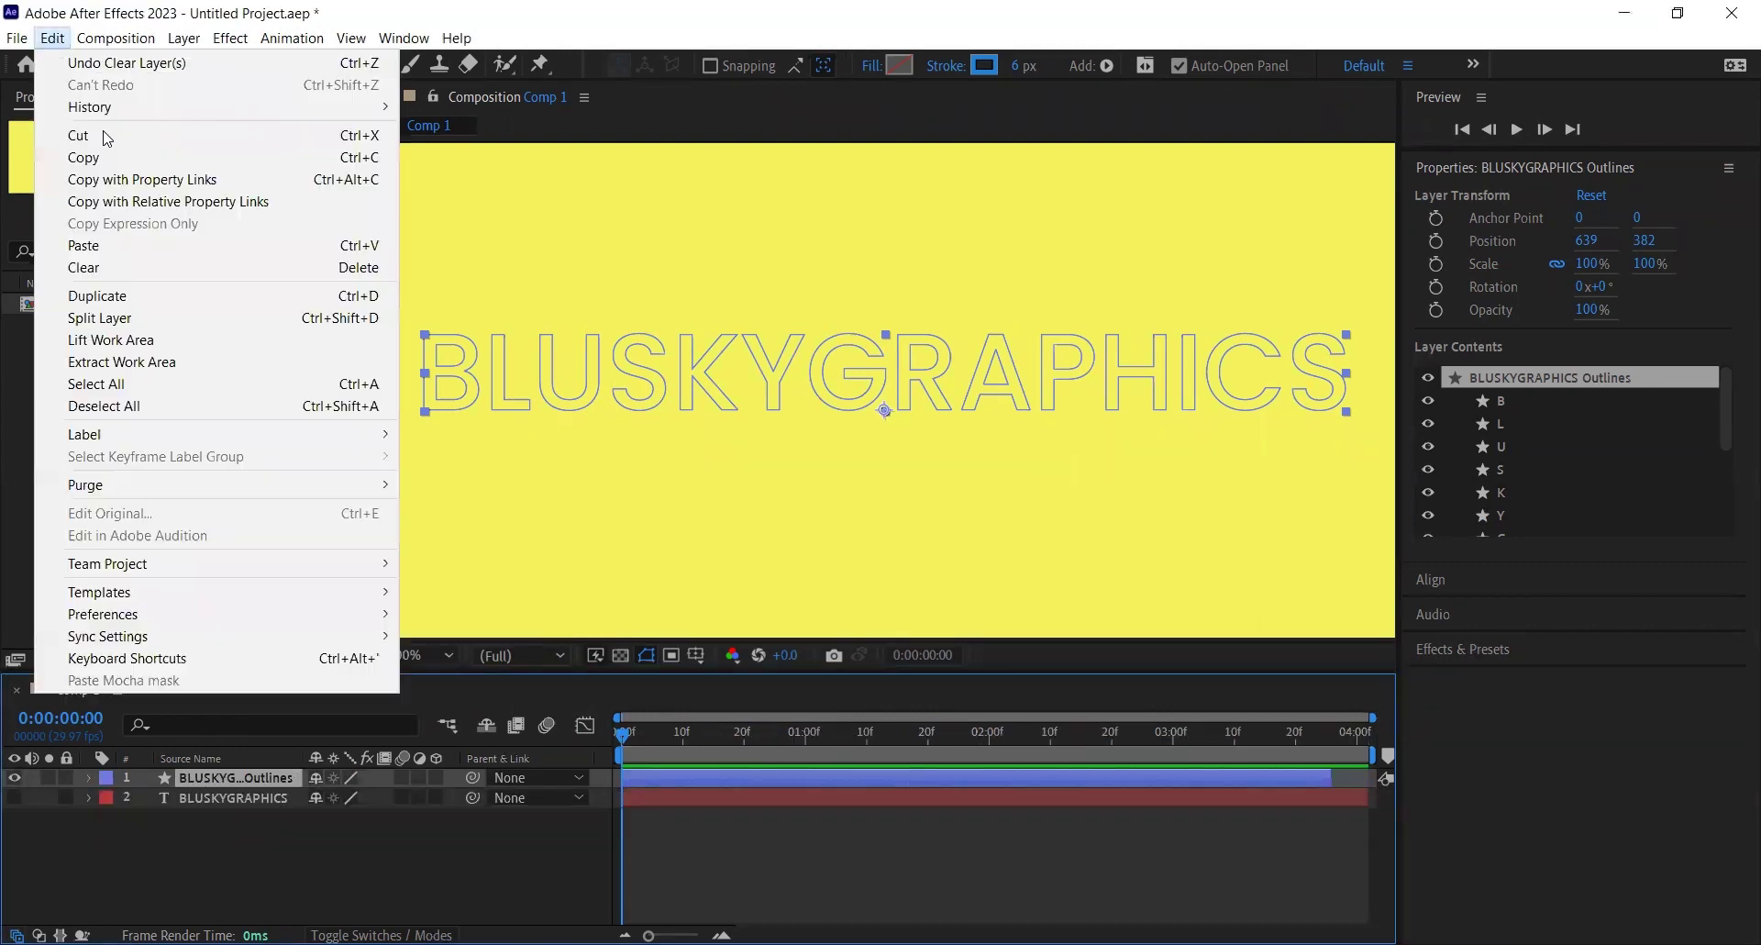
left_click(126, 297)
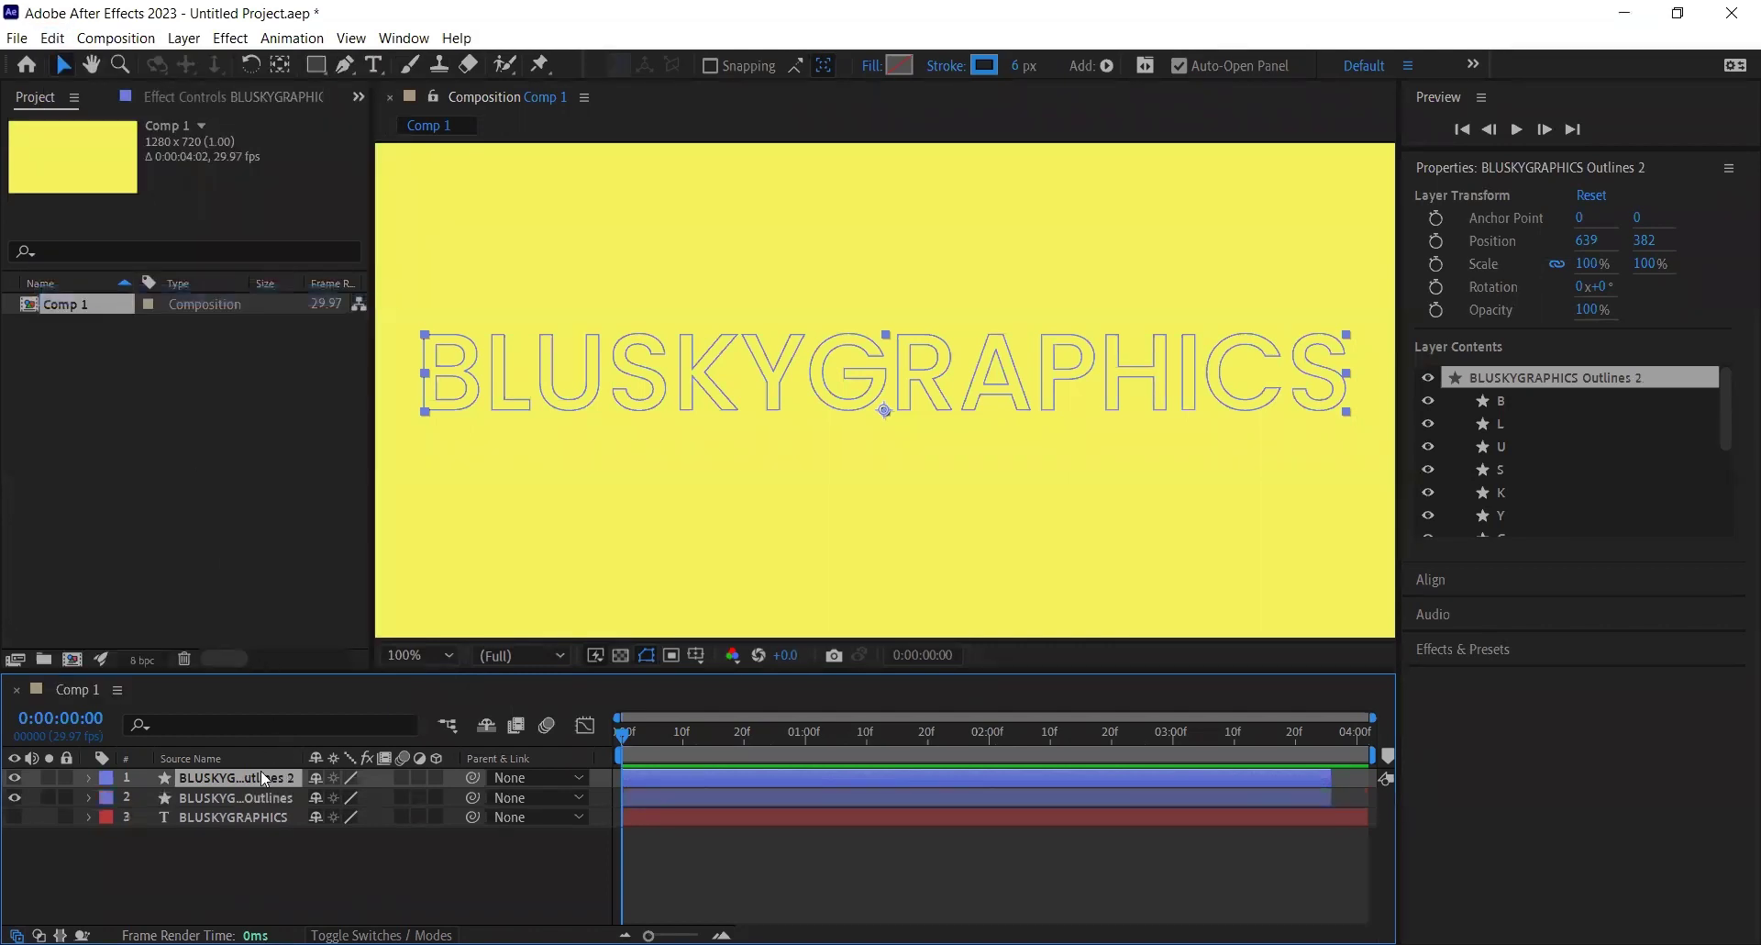
Step: Change the original outline layer's stroke colour to magenta E01DE2
left_click(236, 796)
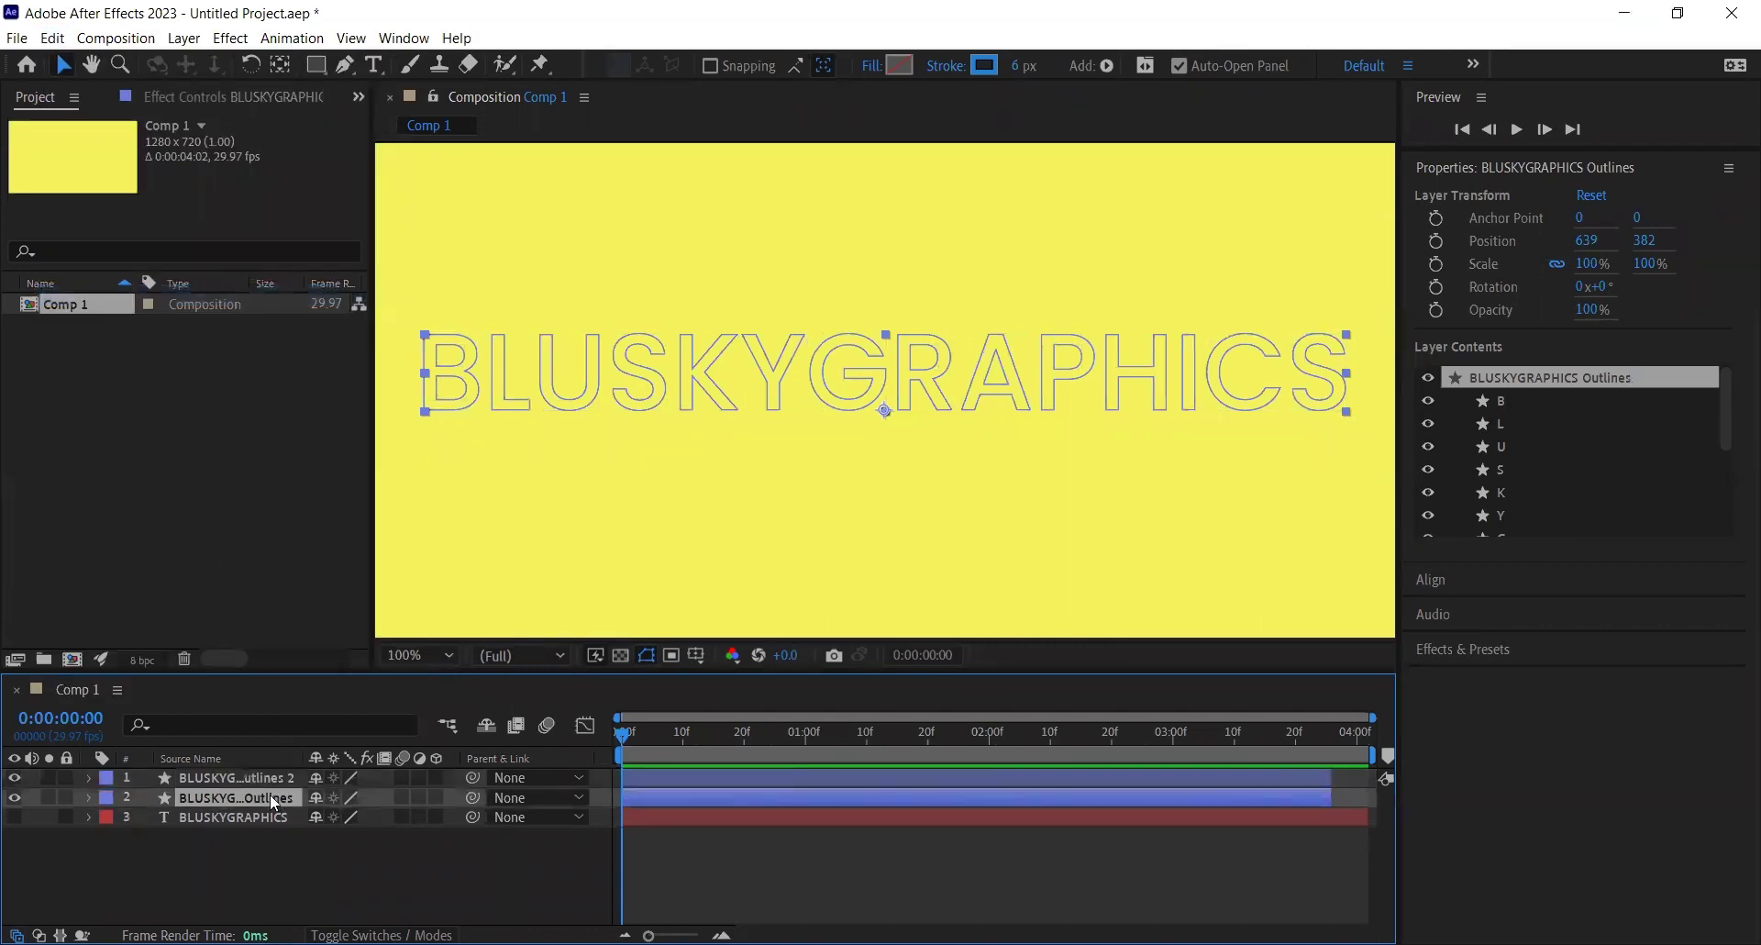
left_click(977, 68)
left_click(923, 387)
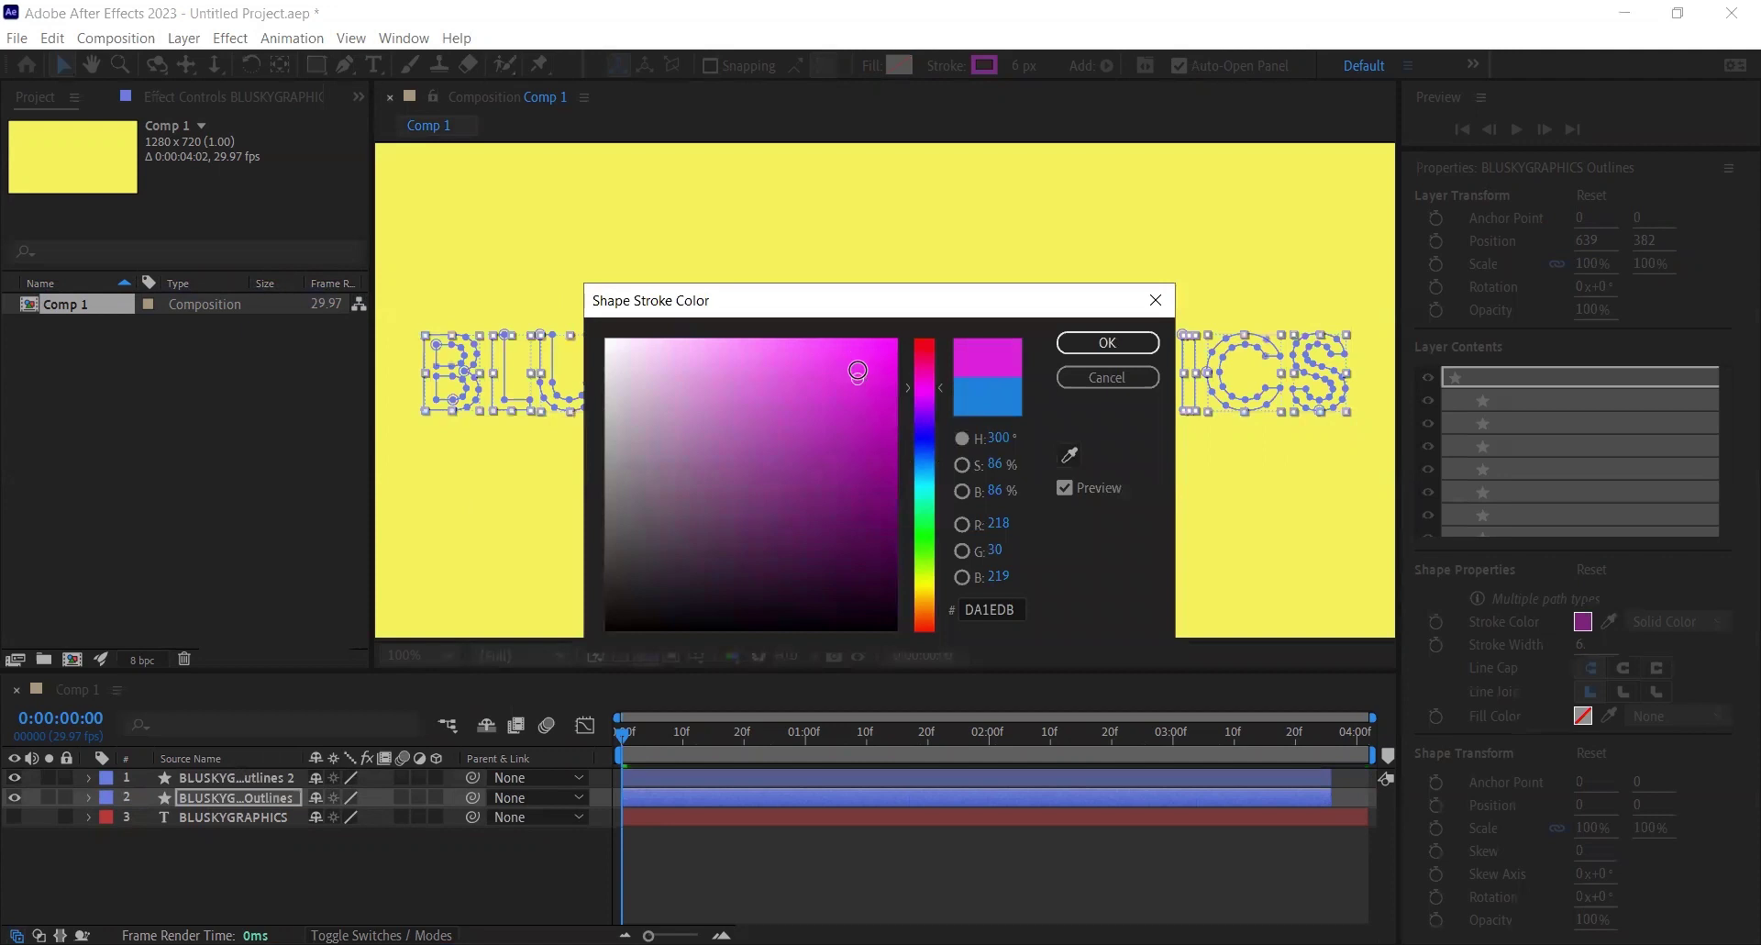
left_click(859, 370)
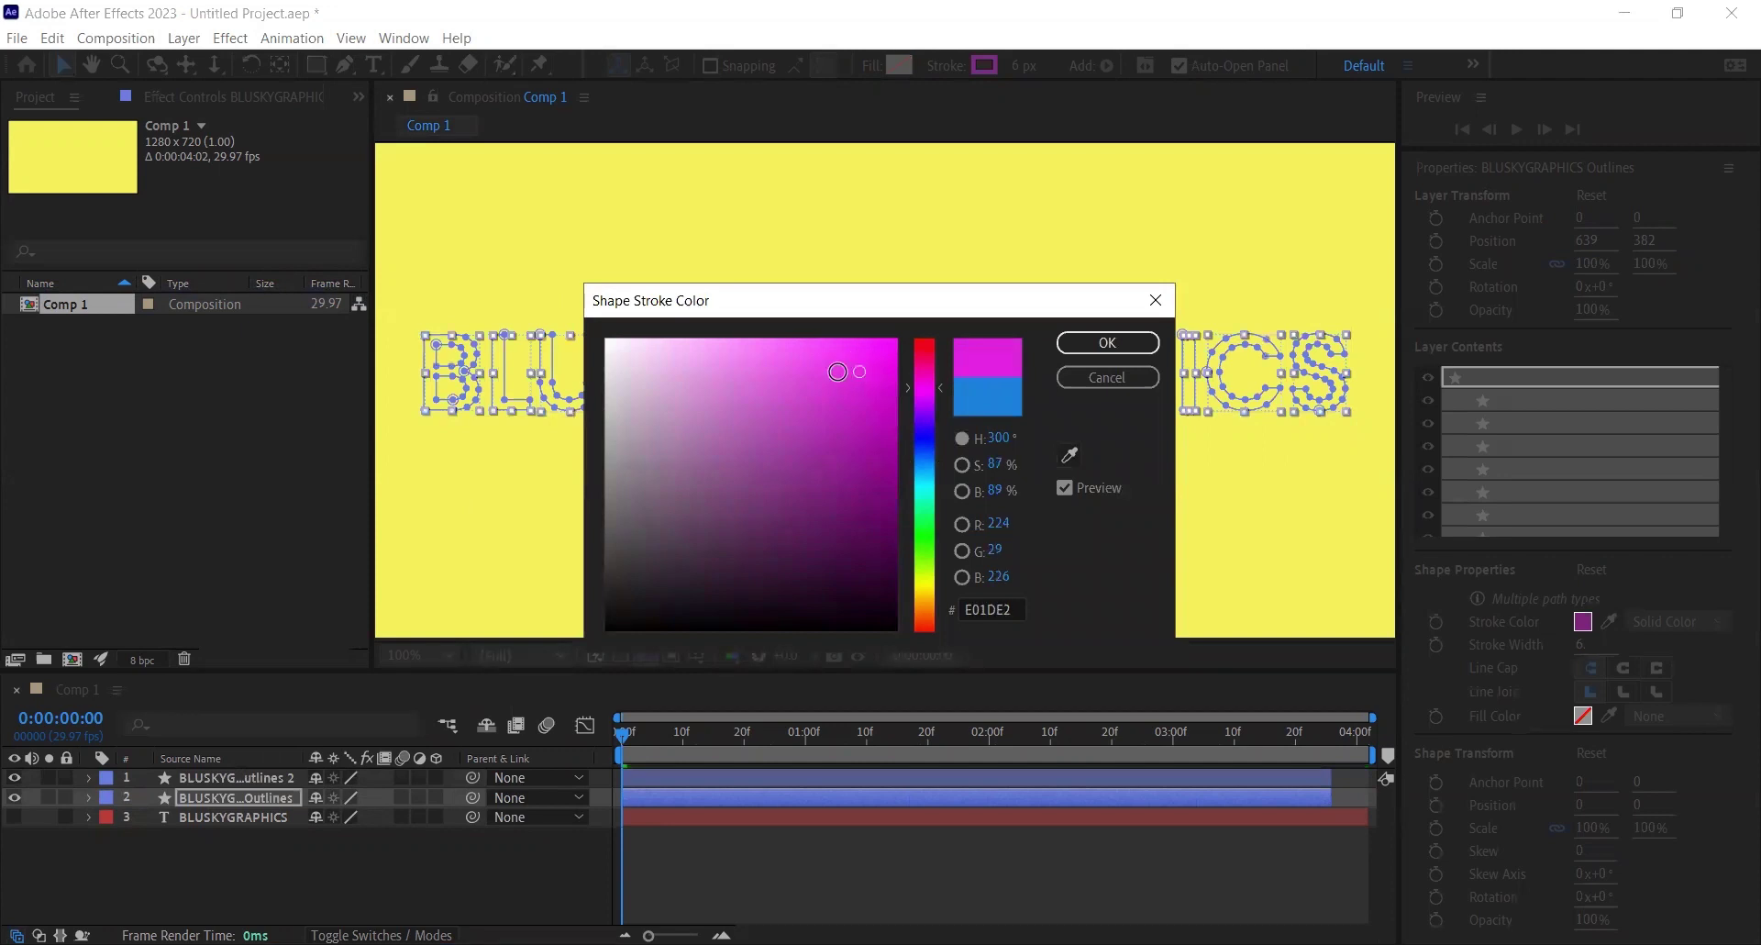
left_click(1082, 345)
left_click(233, 776)
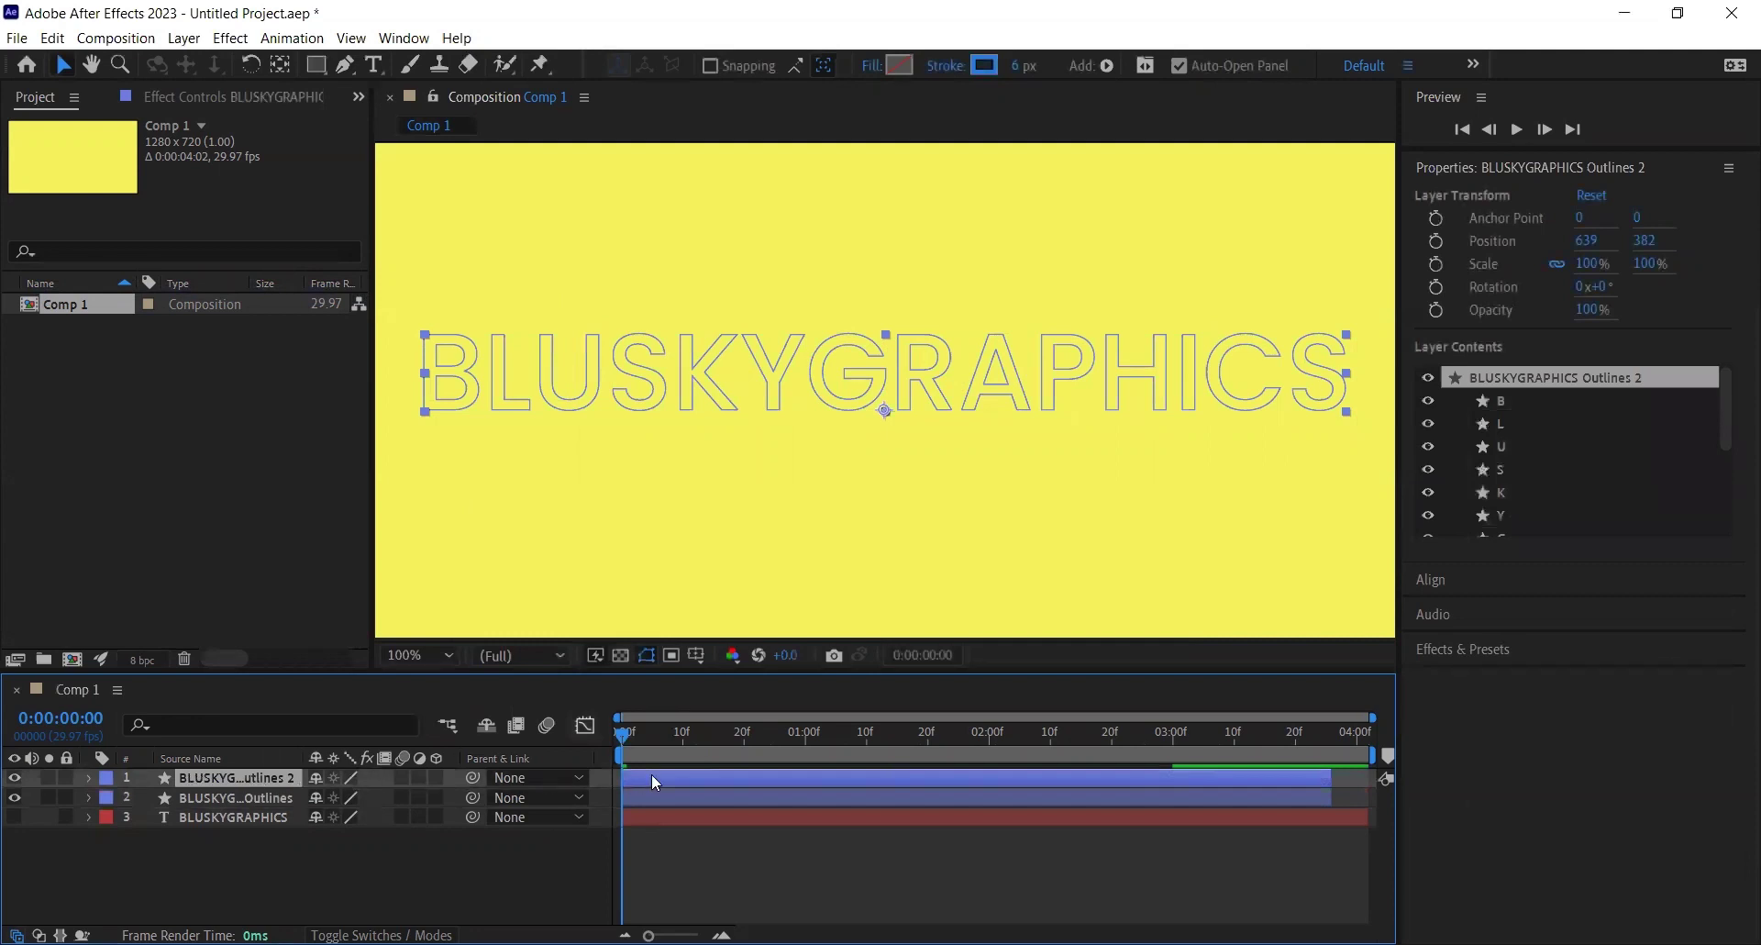
Step: Slide the duplicate Outlines 2 layer a few frames later and preview the staggered reveal
mouse_move(637, 775)
left_mouse_down()
mouse_move(652, 775)
mouse_move(644, 732)
mouse_move(697, 739)
mouse_move(621, 753)
mouse_move(625, 734)
mouse_move(734, 745)
mouse_move(616, 753)
left_mouse_up()
key("space")
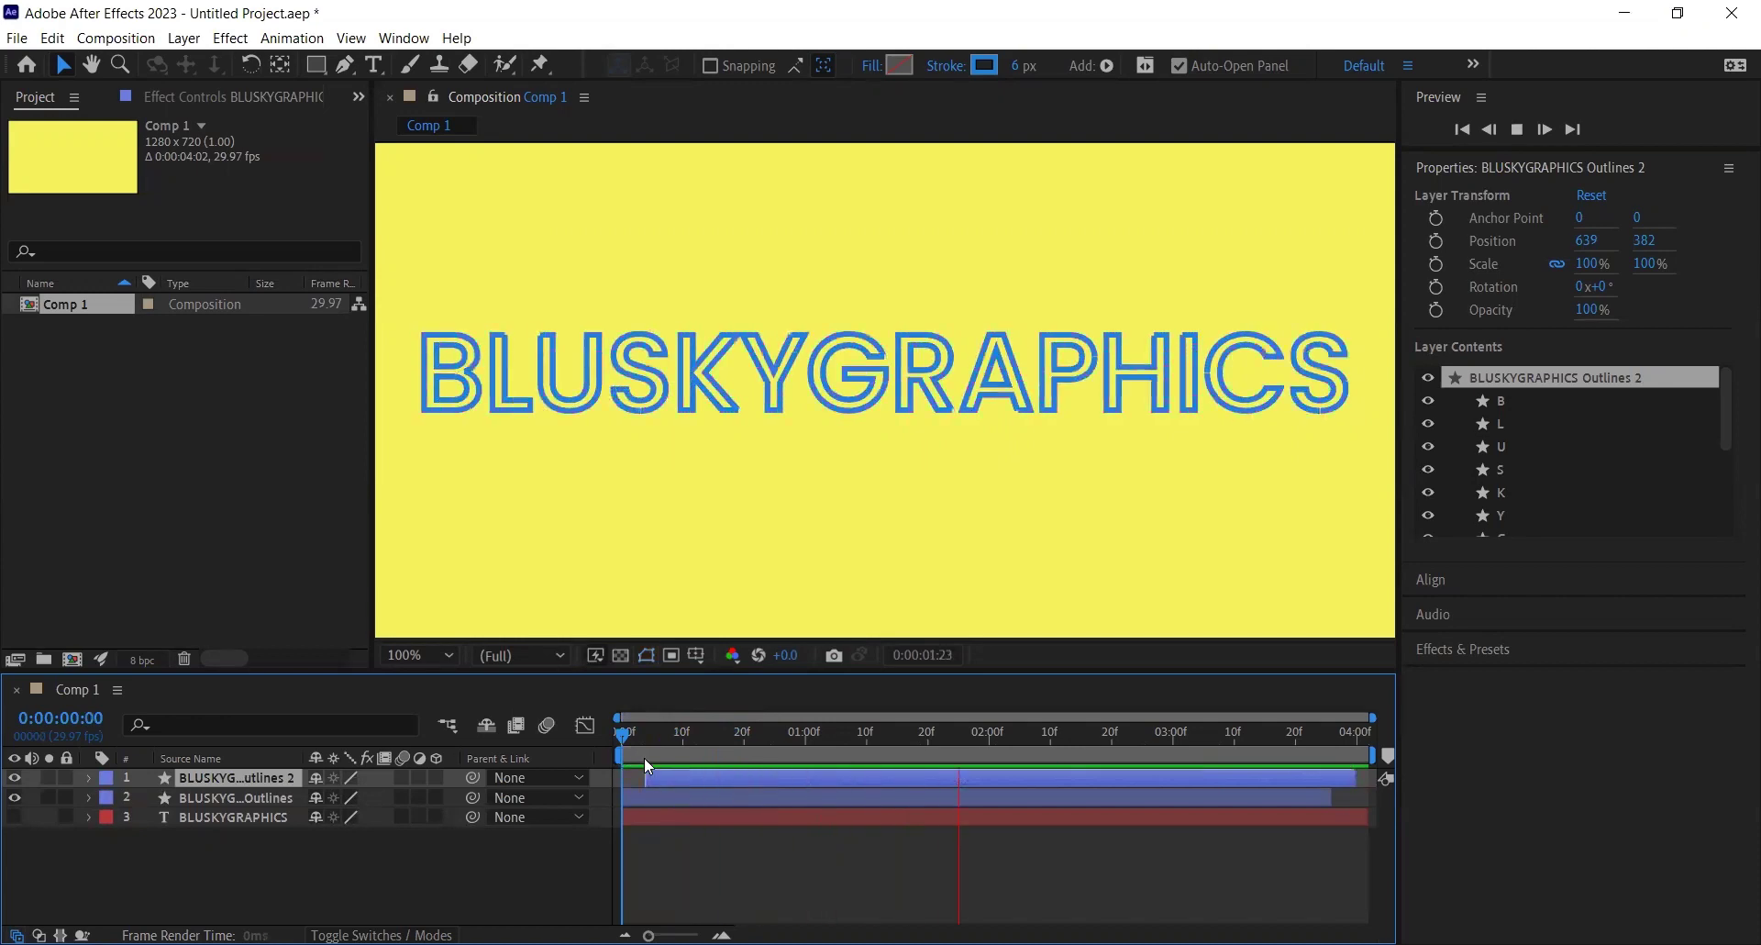
left_click_drag(627, 734, 590, 733)
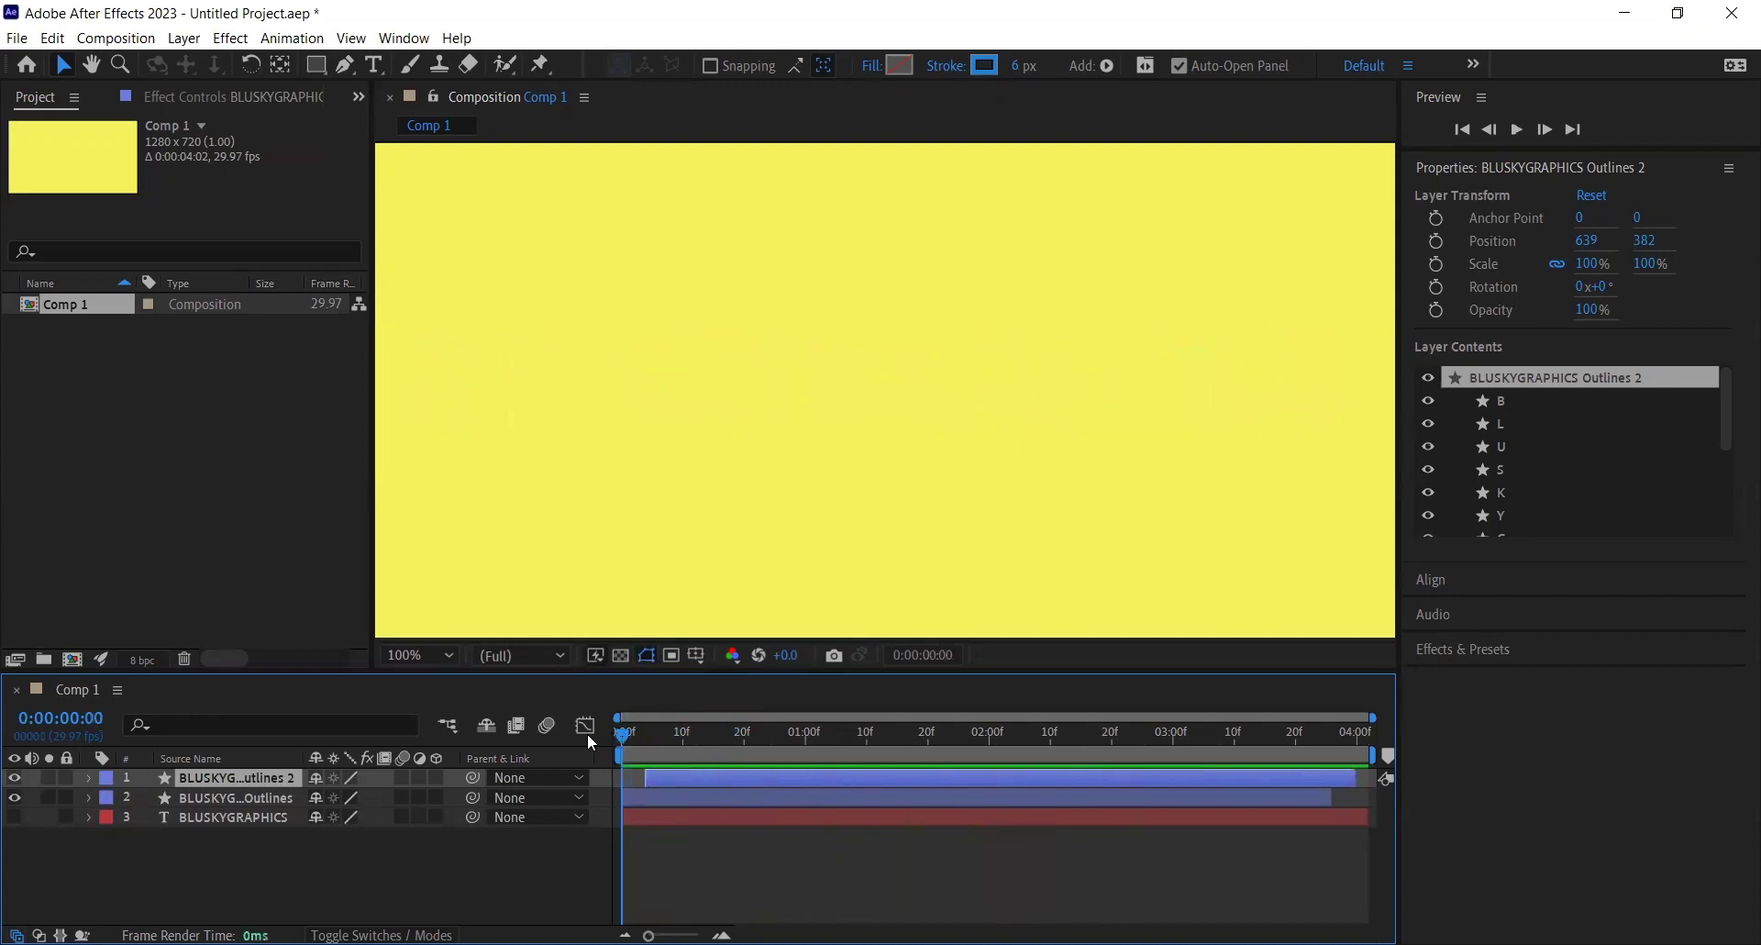
left_click(204, 798)
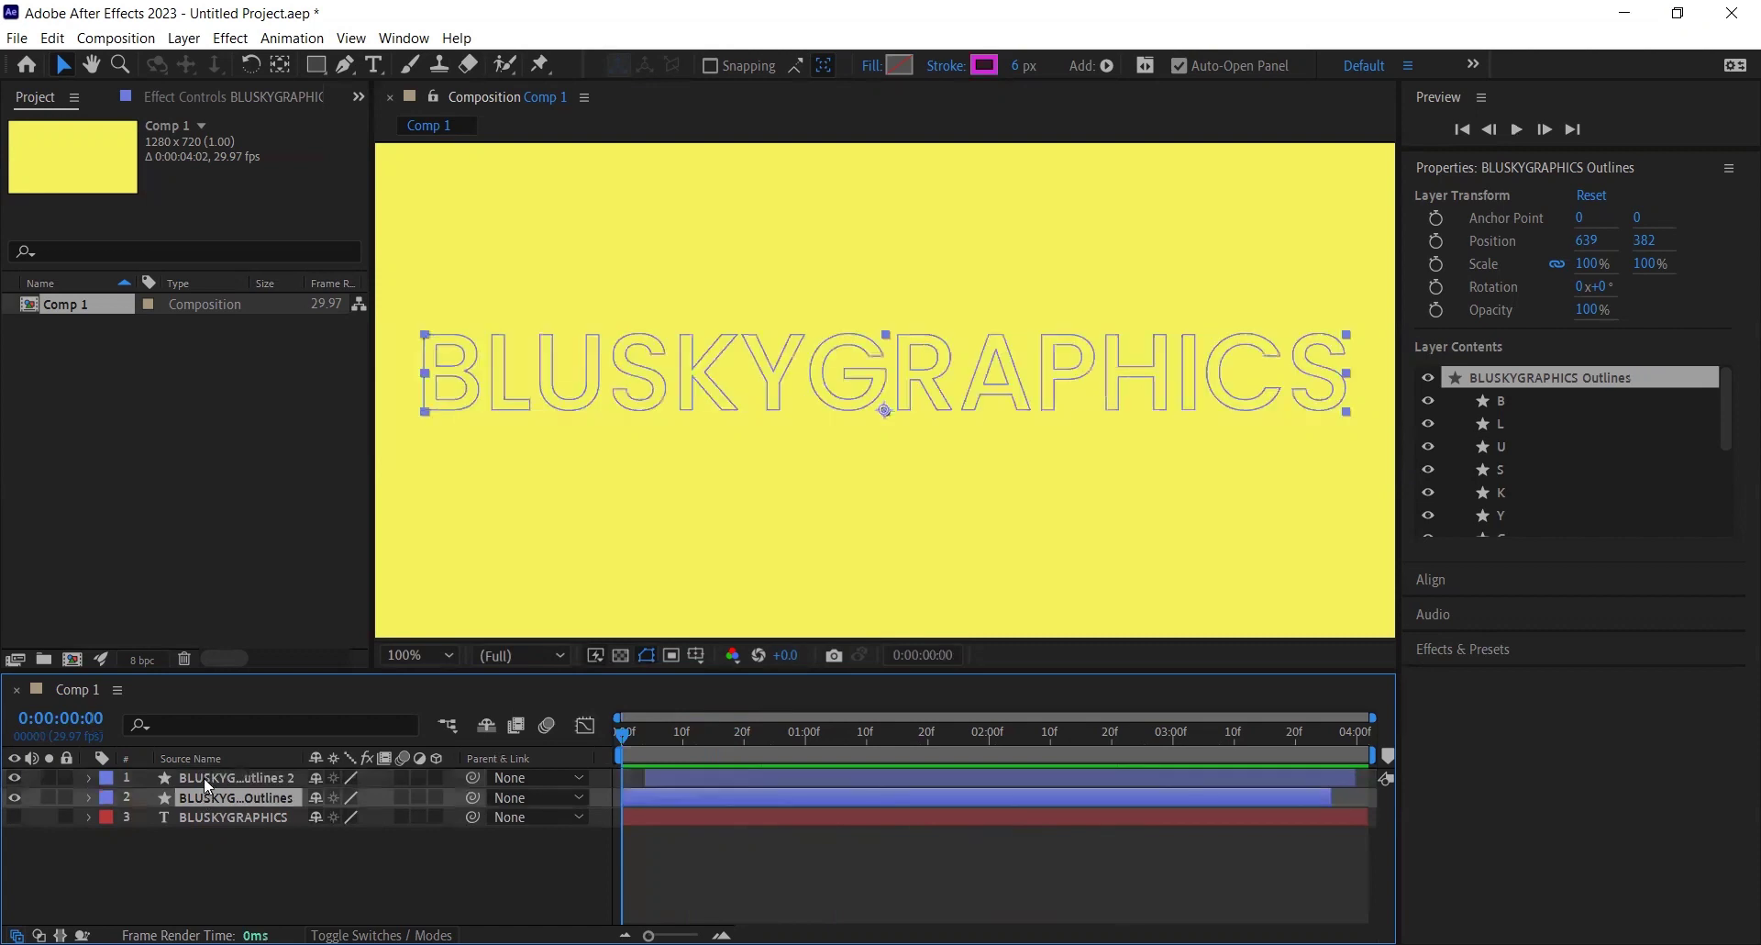
Step: Drag the magenta layer's last two Trim Start keyframes about ten frames later, just past 2 s and 3 s
left_click(206, 776, "shift")
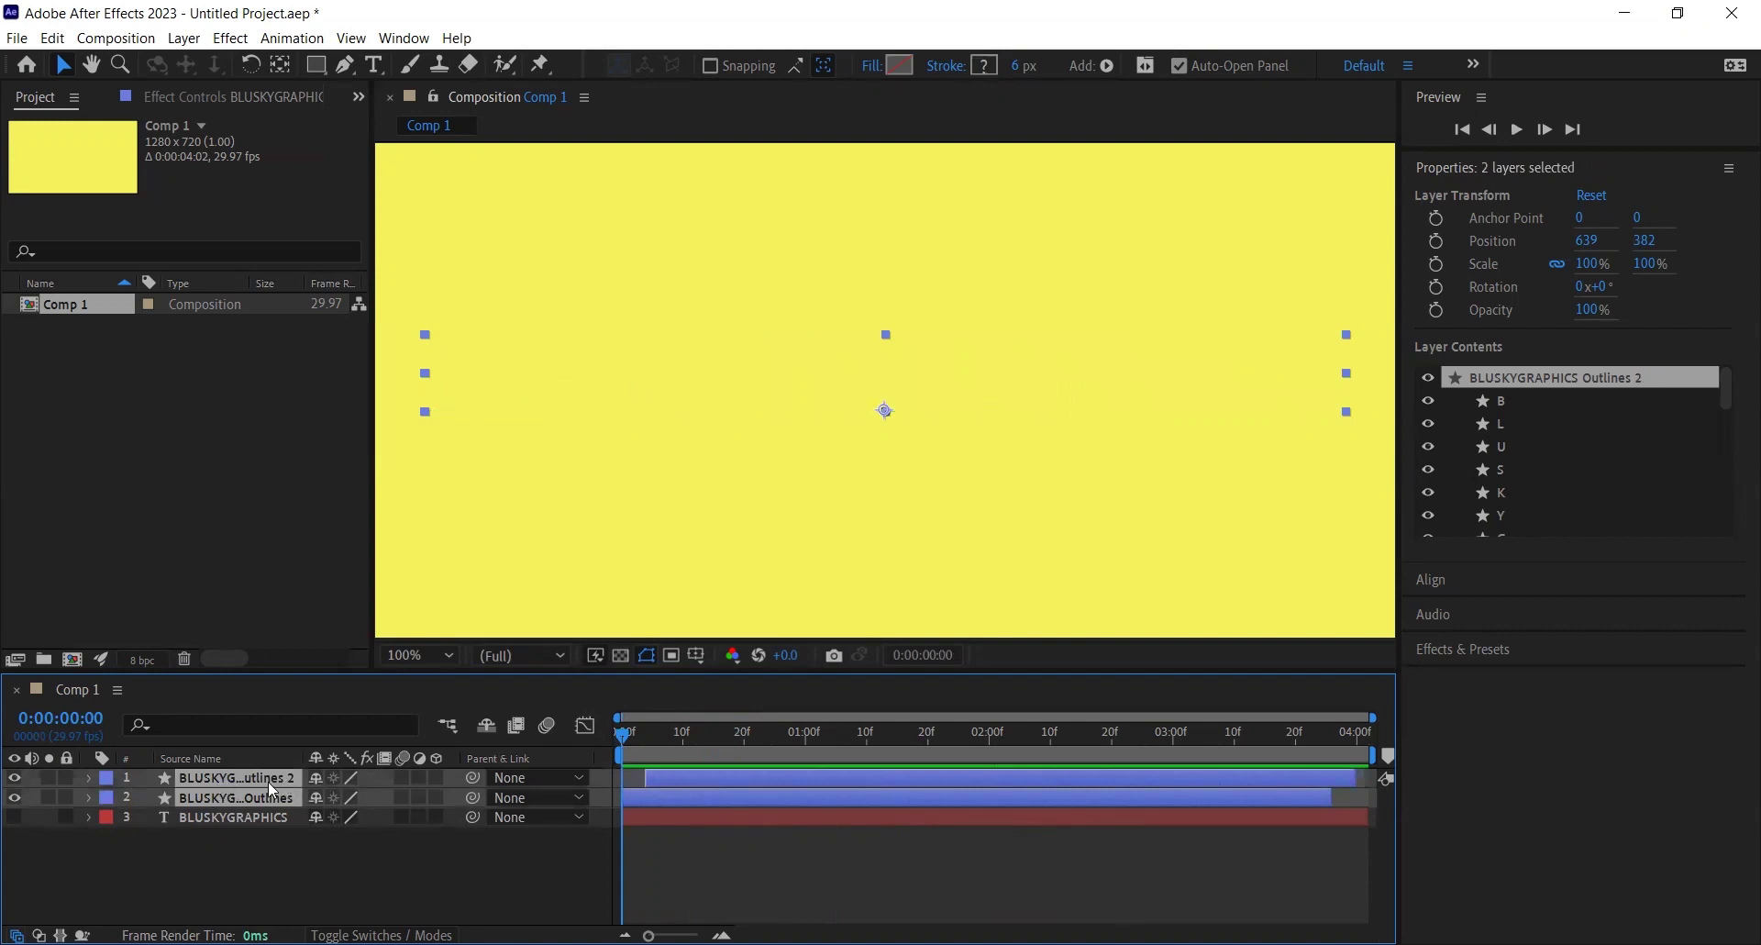
key("u")
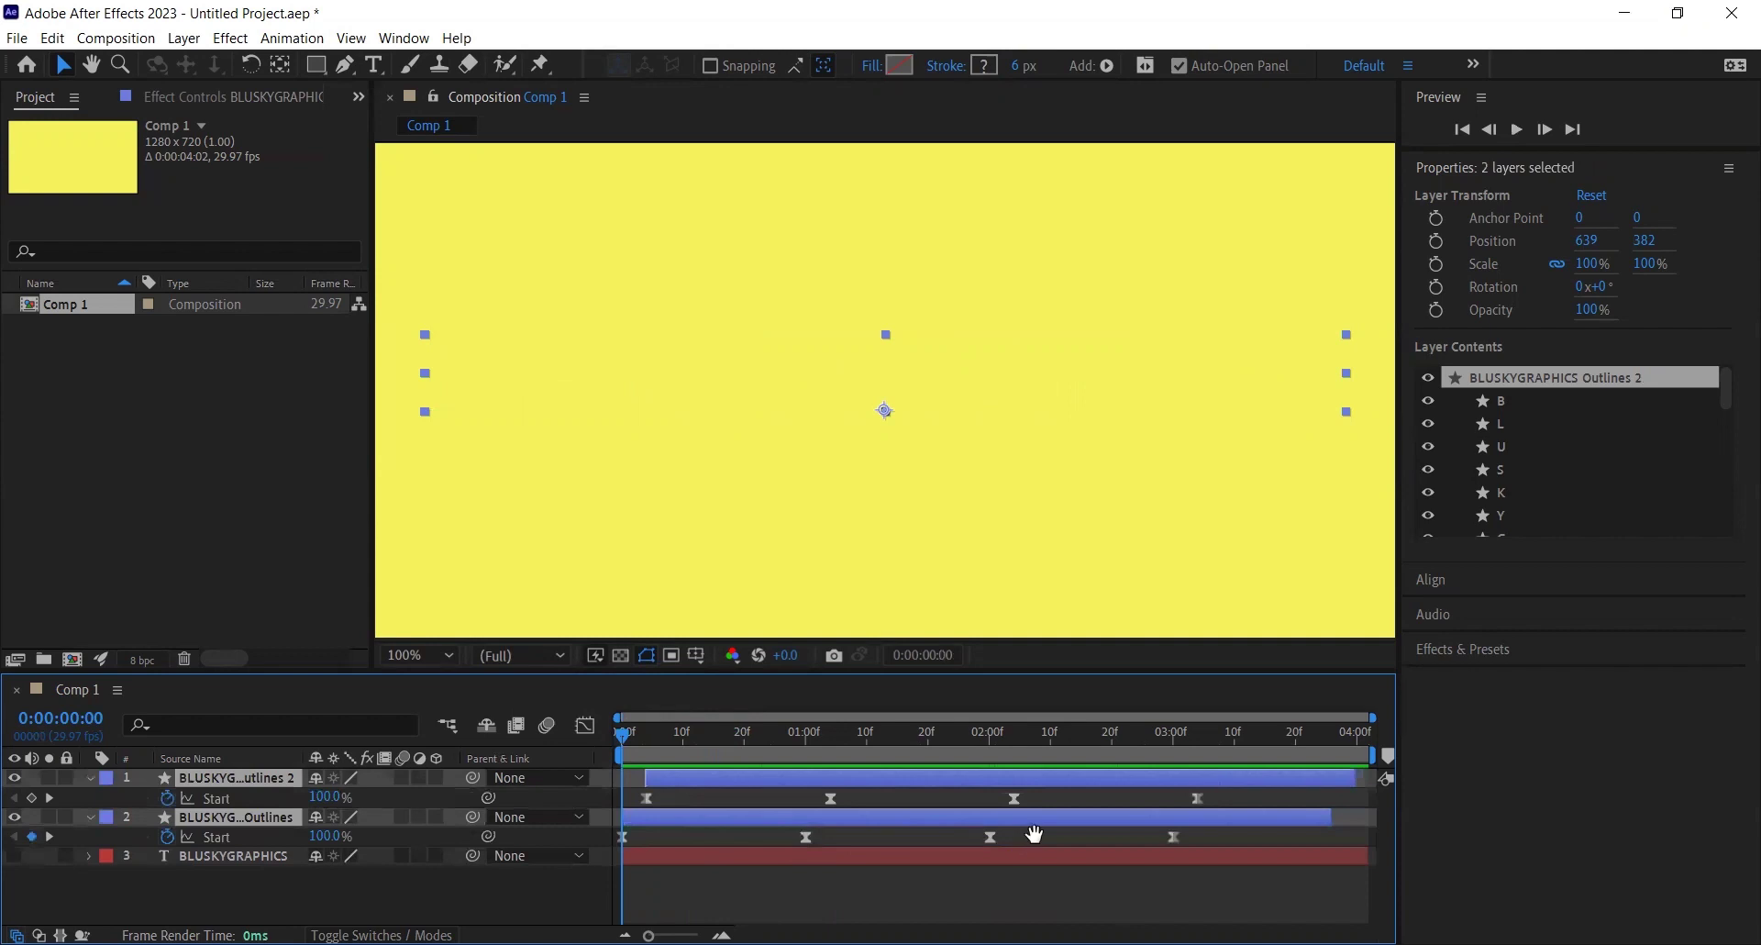
key("h")
key("v")
left_click_drag(958, 835, 1200, 843)
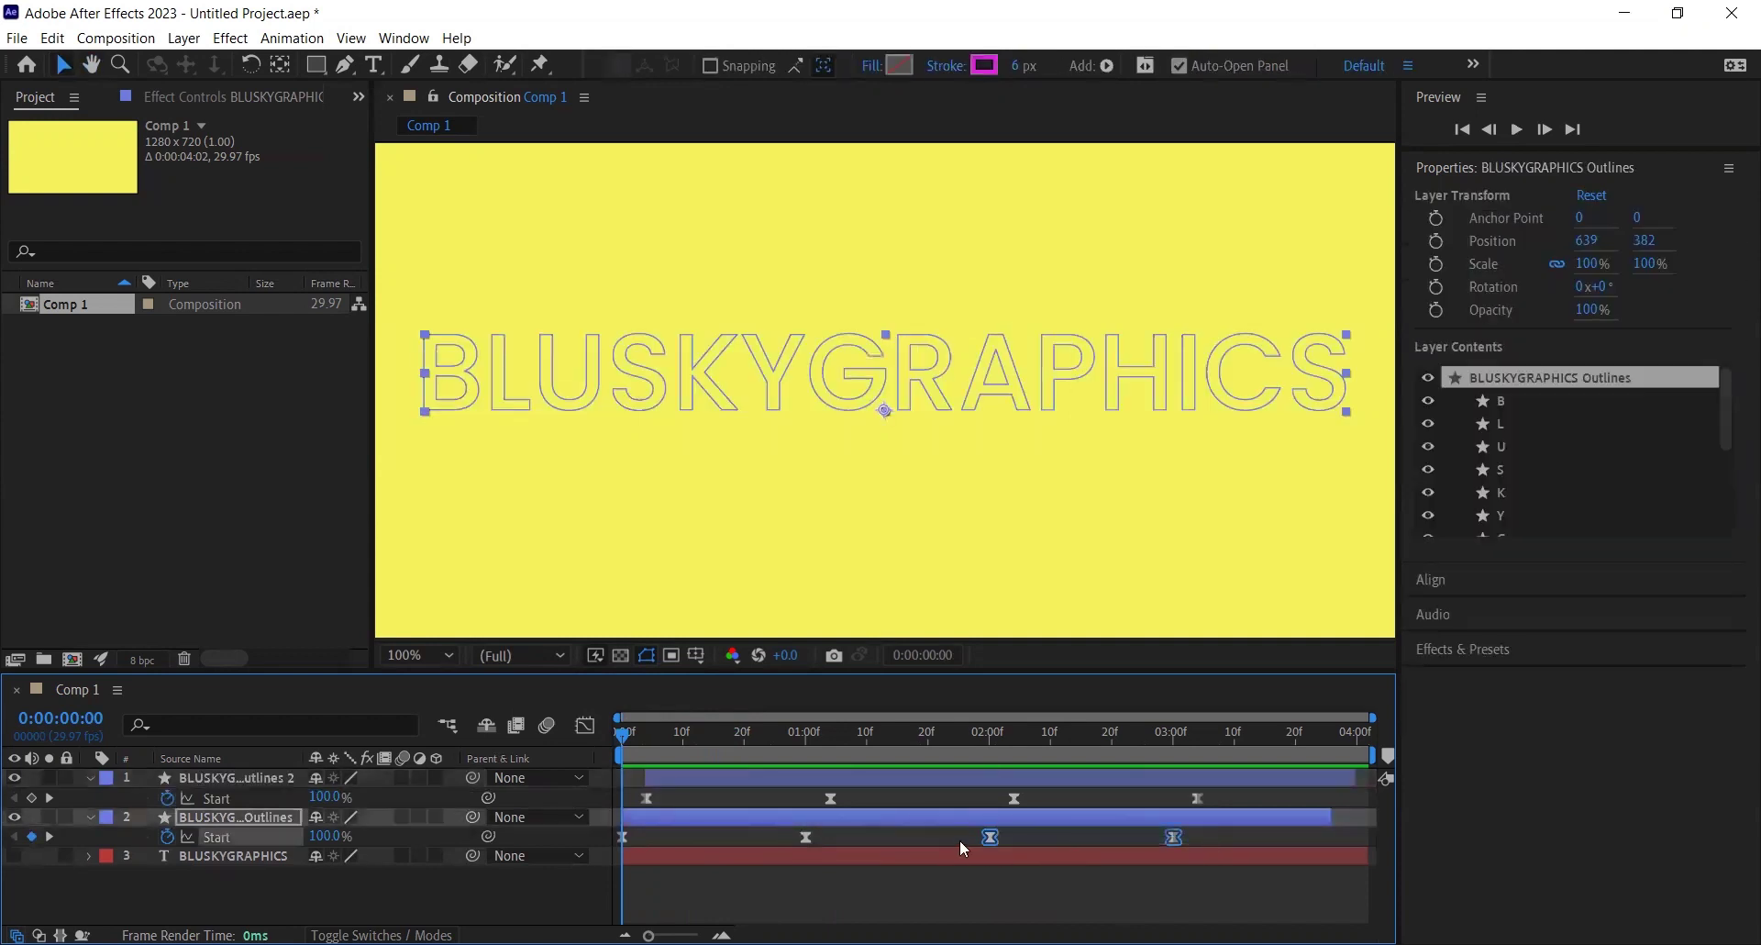
left_click_drag(988, 838, 1051, 839)
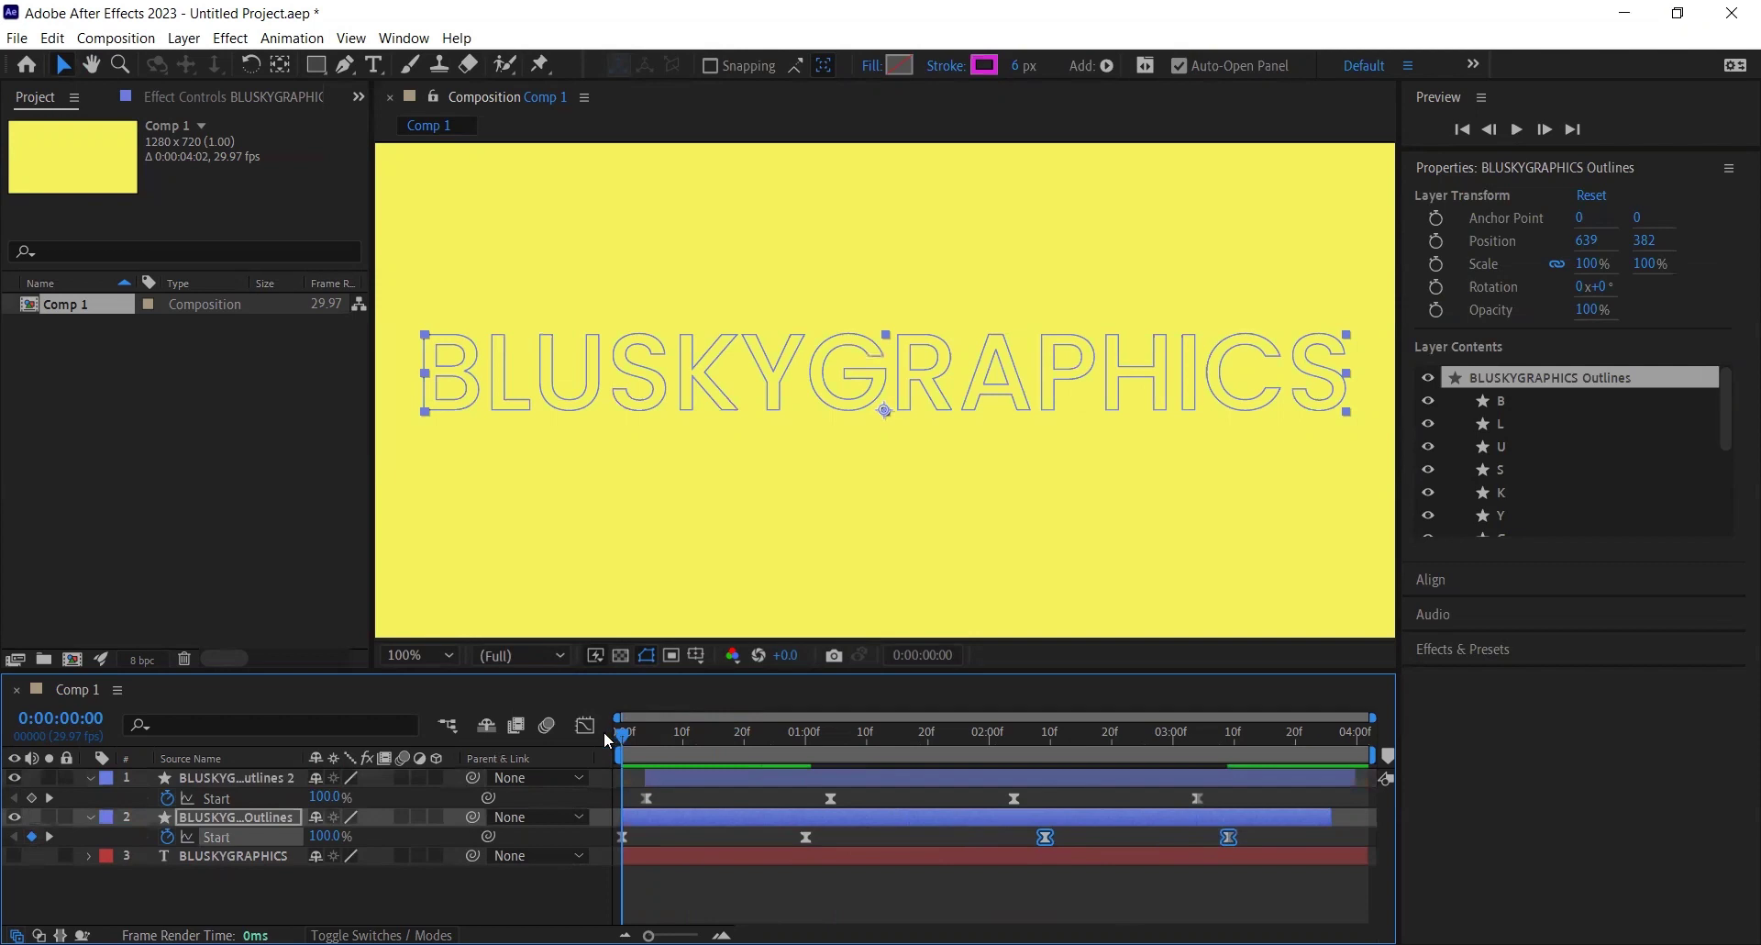
Step: Play Comp 1 to watch the blue and magenta BLUSKYGRAPHICS outlines draw on and exit out of sync
key("space")
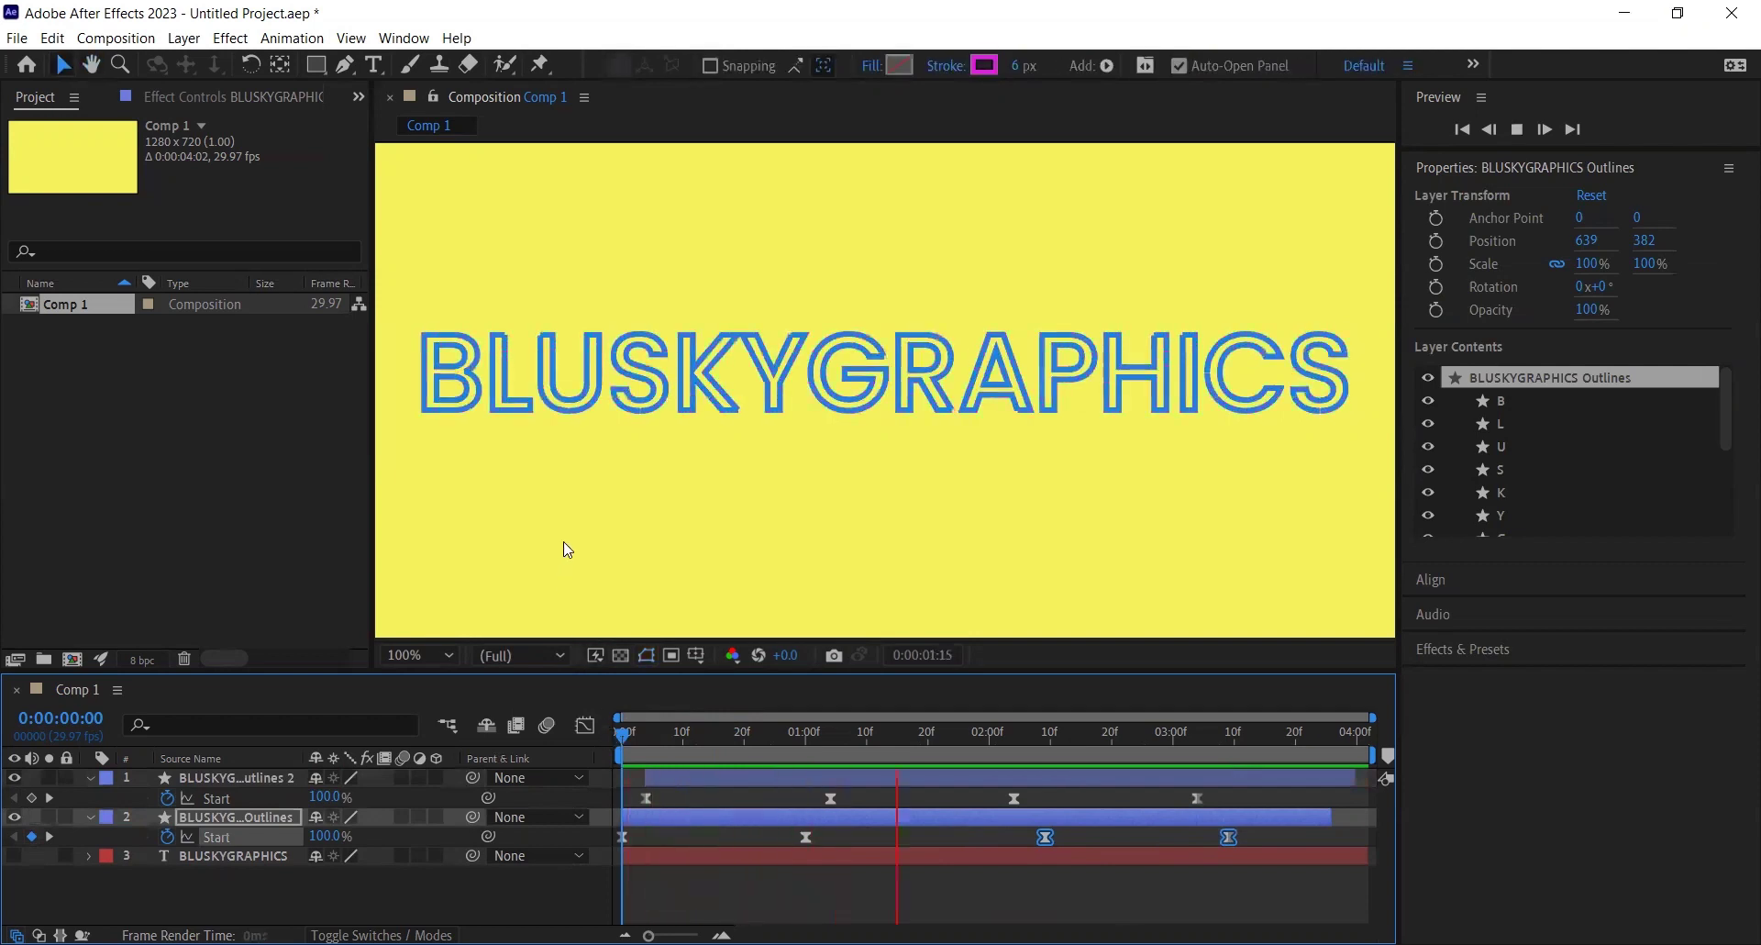